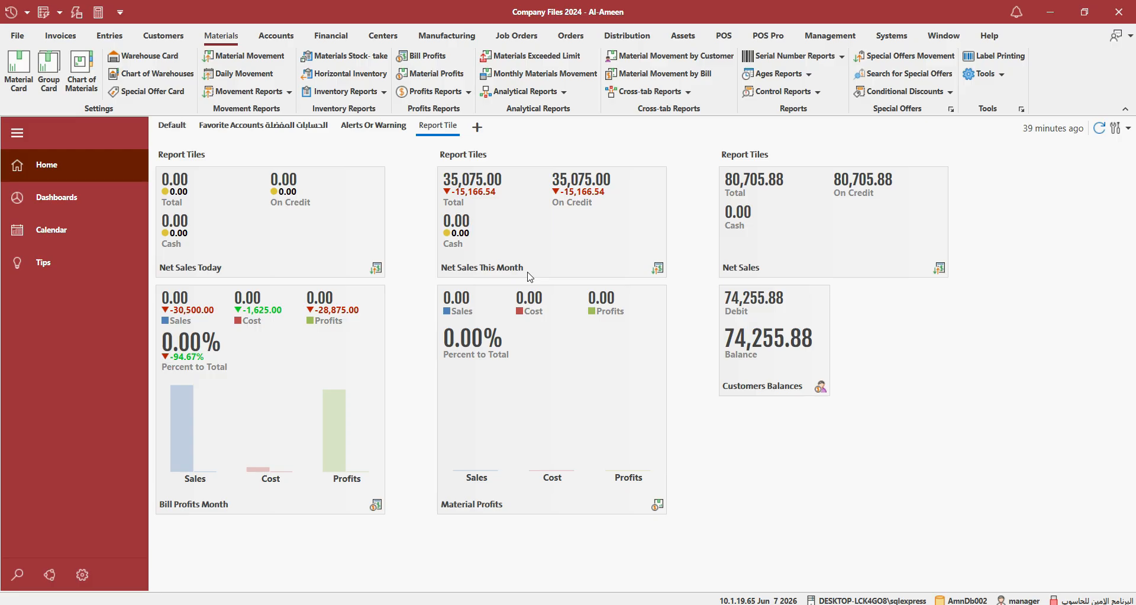
# Step: Open the Bills Details Movement report and load its saved Net Sales settings
pyautogui.click(263, 95)
pyautogui.click(276, 198)
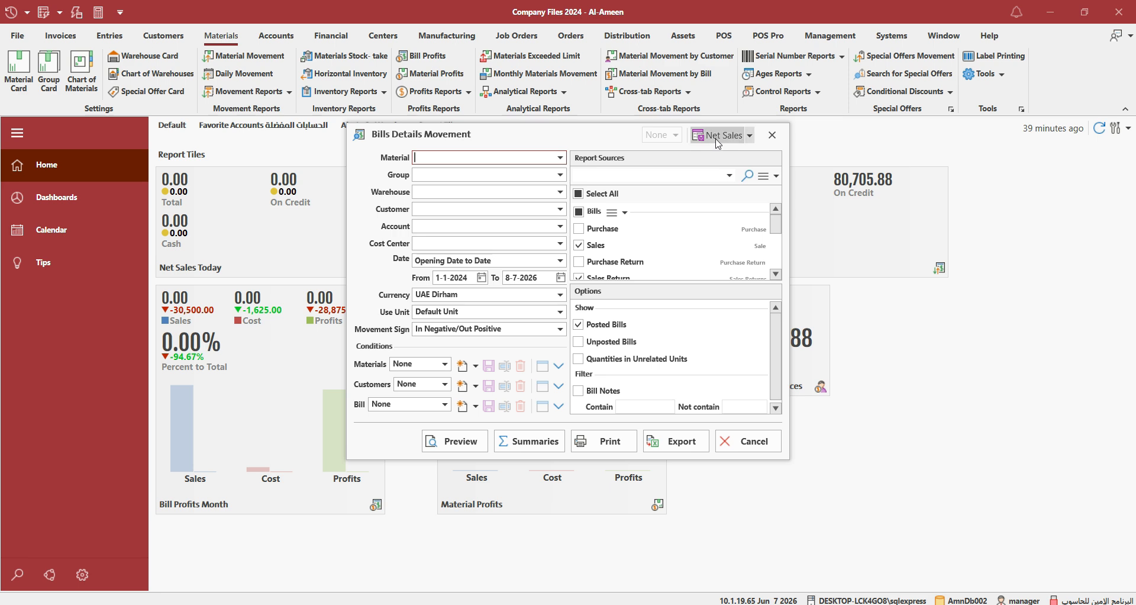
pyautogui.click(748, 136)
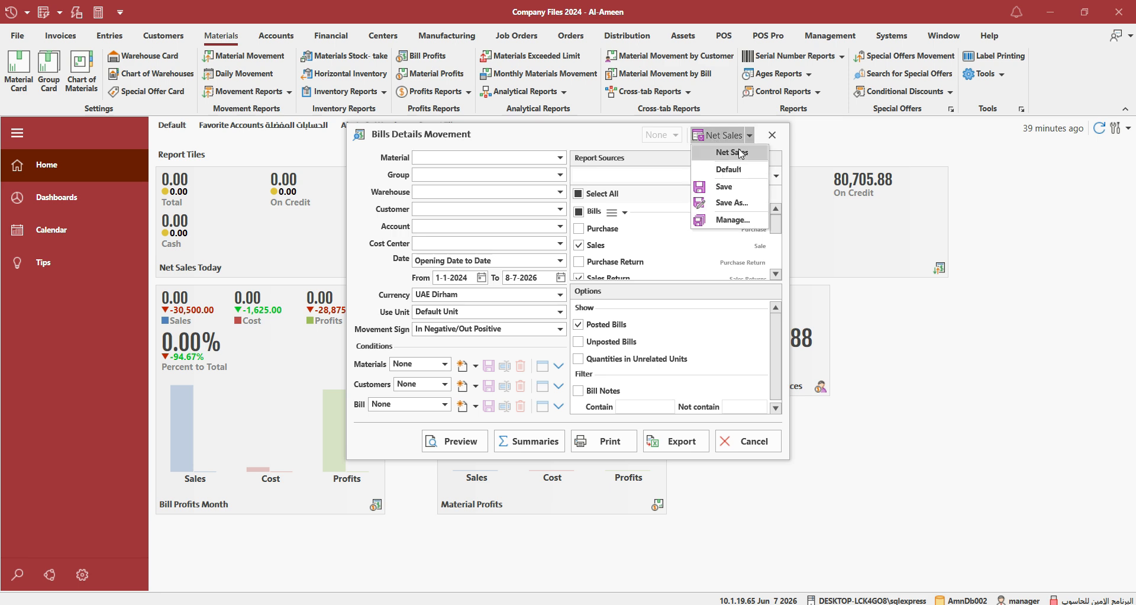
pyautogui.click(733, 153)
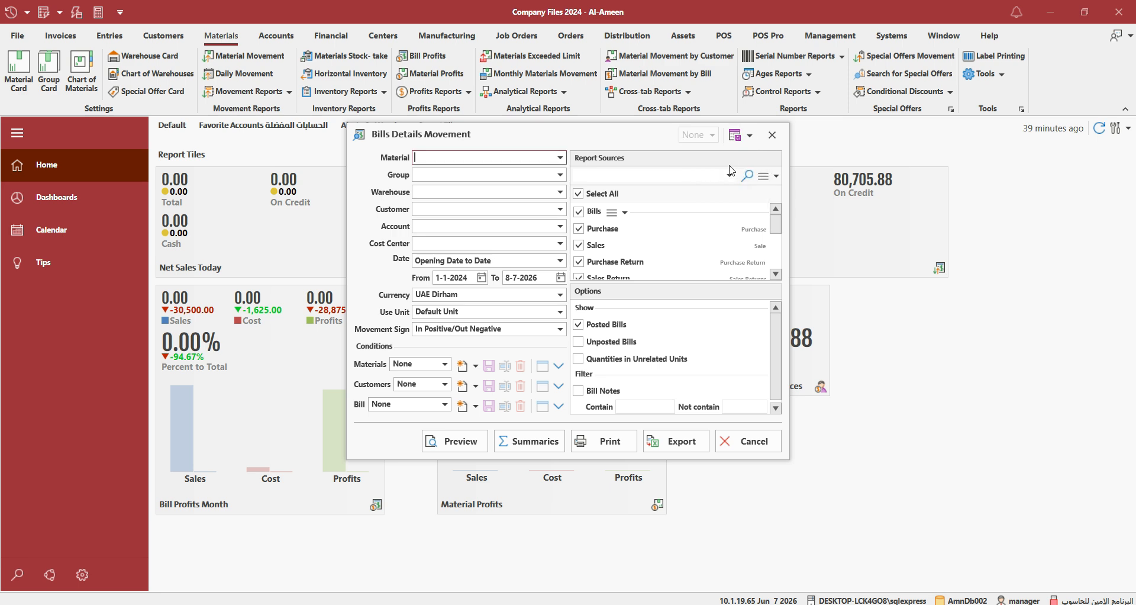
pyautogui.click(751, 136)
pyautogui.click(769, 152)
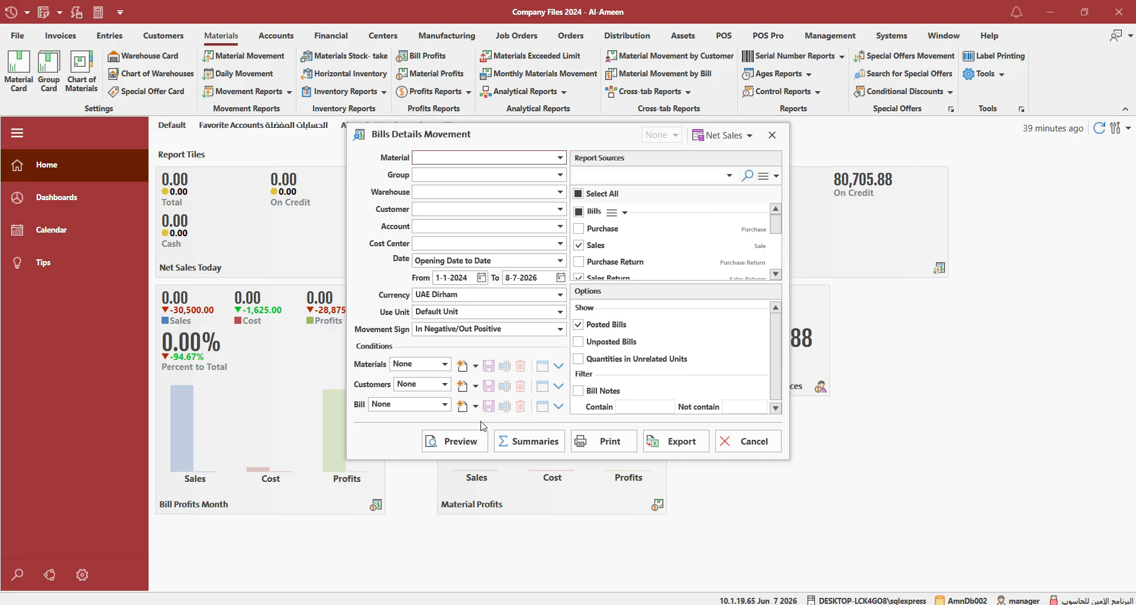
# Step: Preview the report with its columns best-fitted and its rows sorted by date in ascending order
pyautogui.click(464, 448)
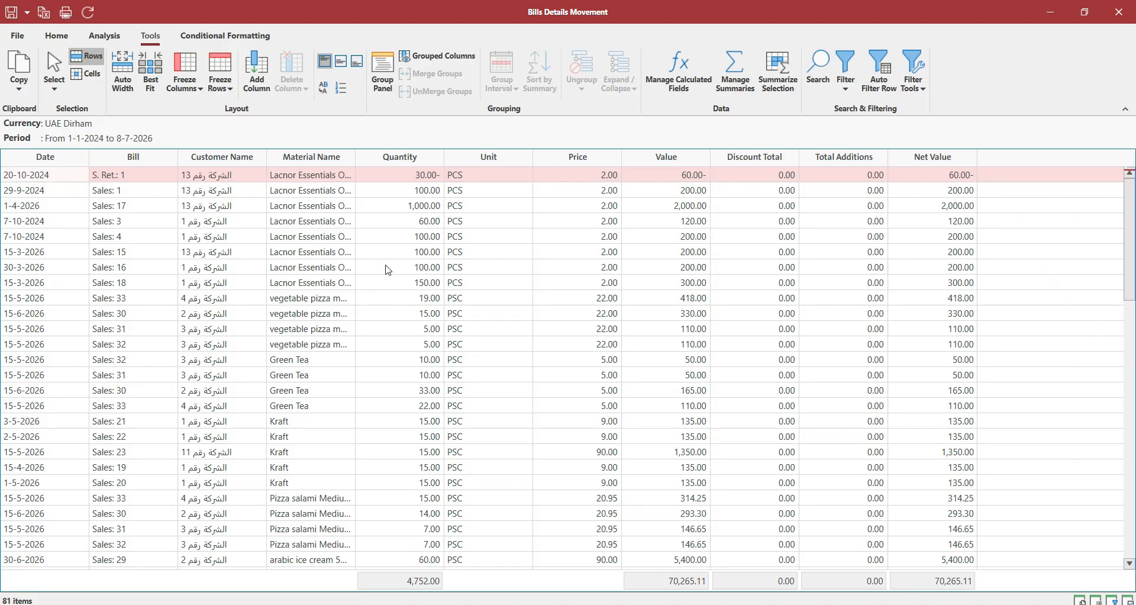
pyautogui.click(388, 269)
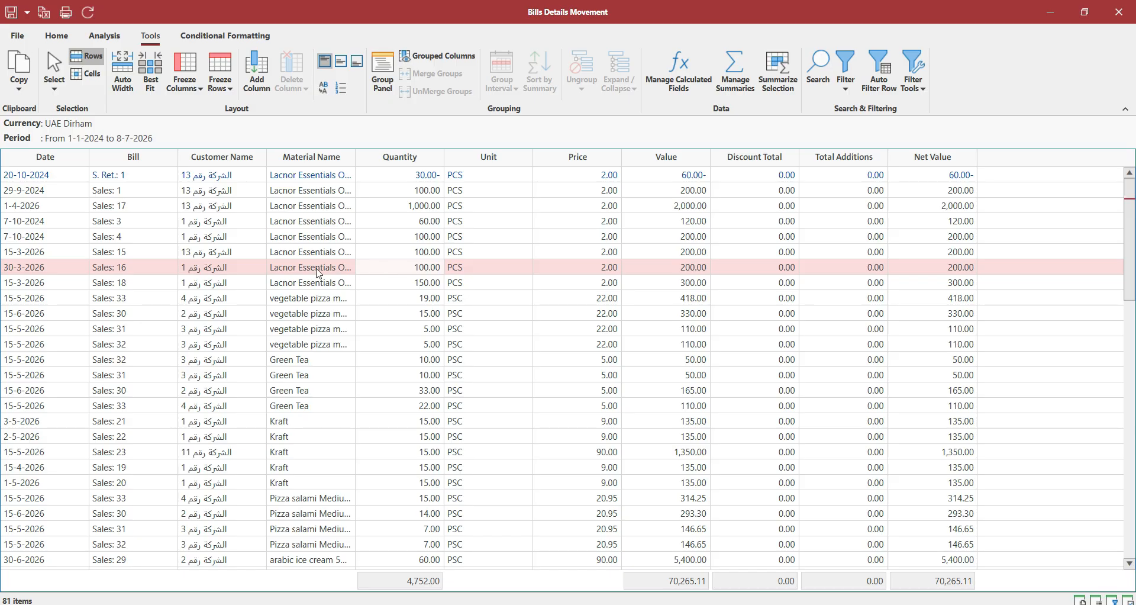
pyautogui.click(155, 78)
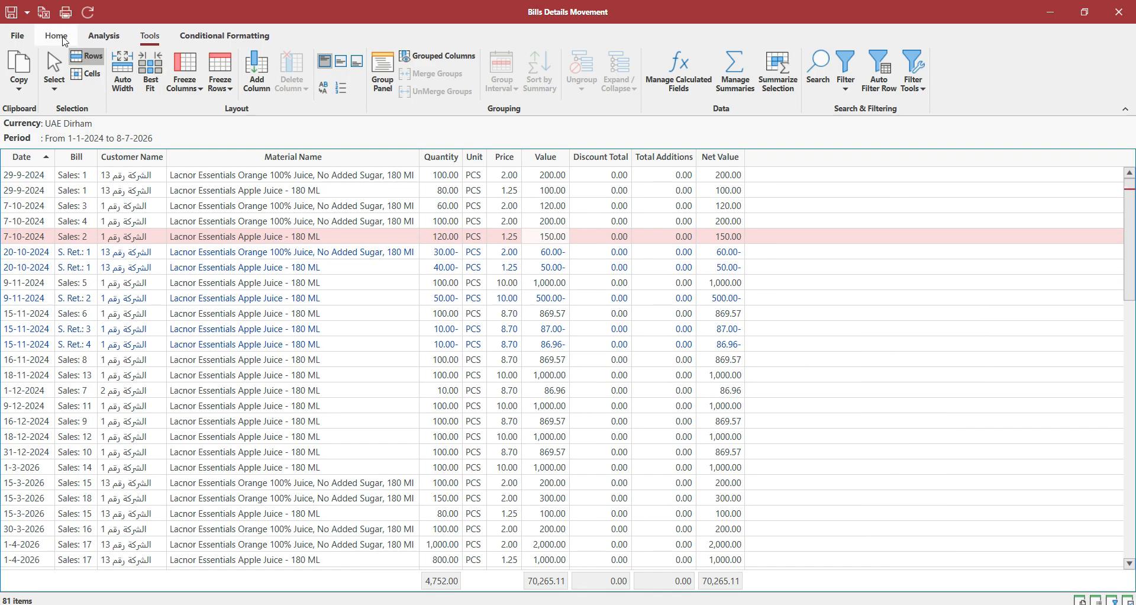
# Step: Hide the Total Additions and Discount Total fields from the report
pyautogui.click(56, 37)
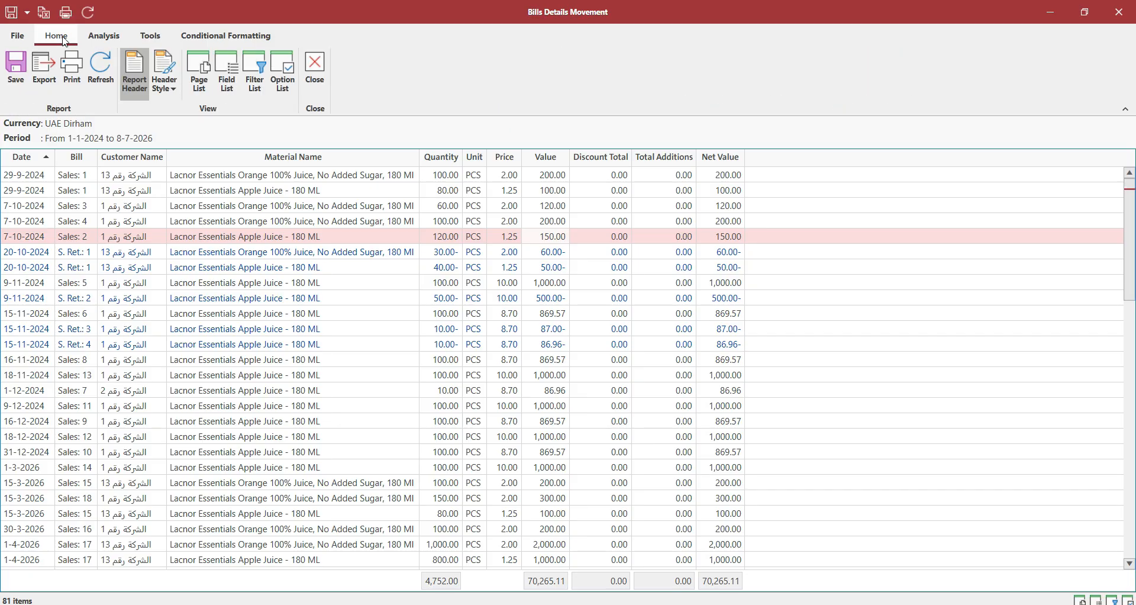
pyautogui.click(226, 74)
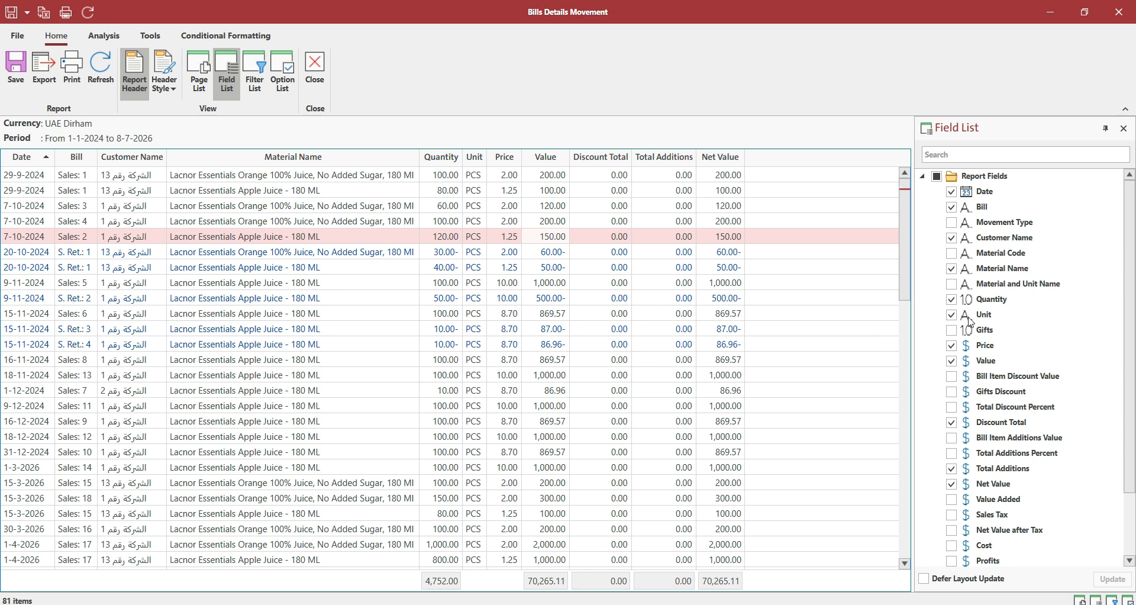
pyautogui.click(952, 468)
pyautogui.click(952, 422)
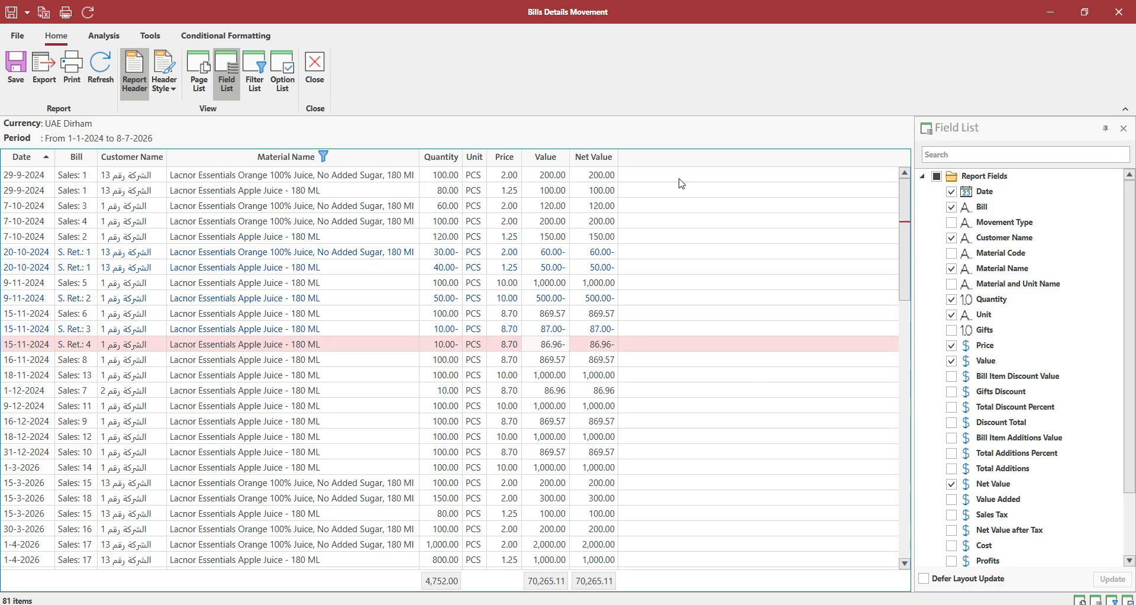
pyautogui.click(1122, 129)
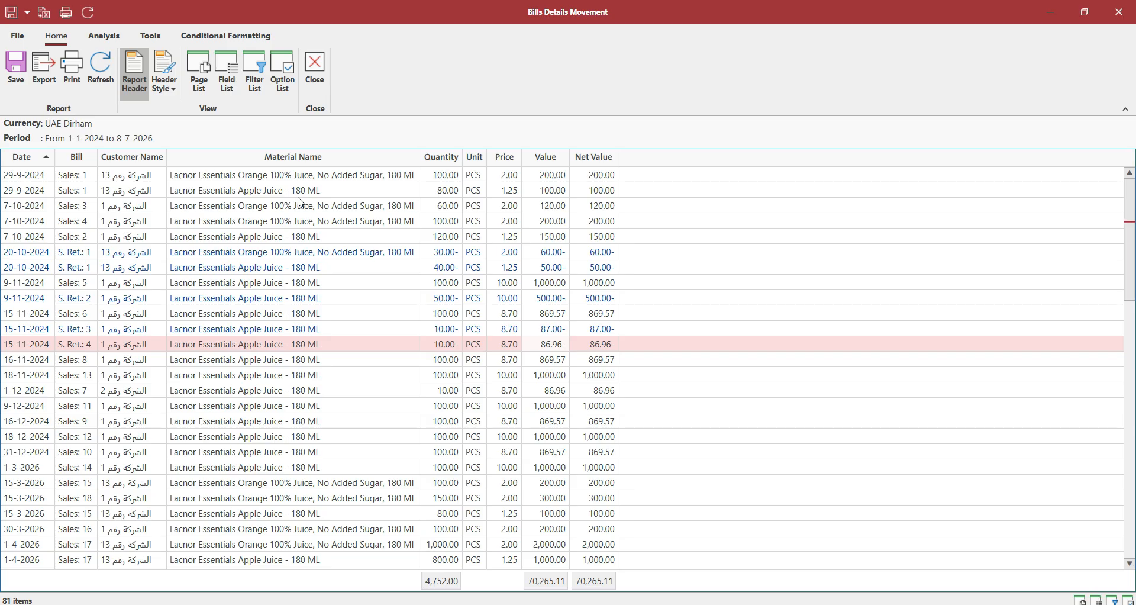
# Step: Add the customer's Latin Name field to the report as a column
pyautogui.click(227, 70)
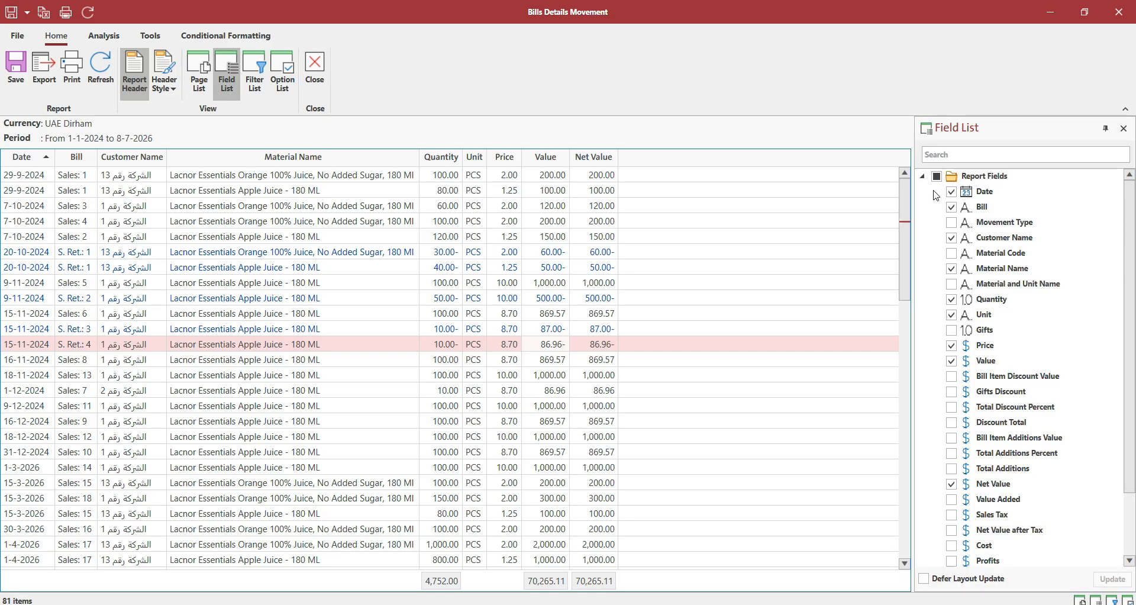
pyautogui.click(922, 177)
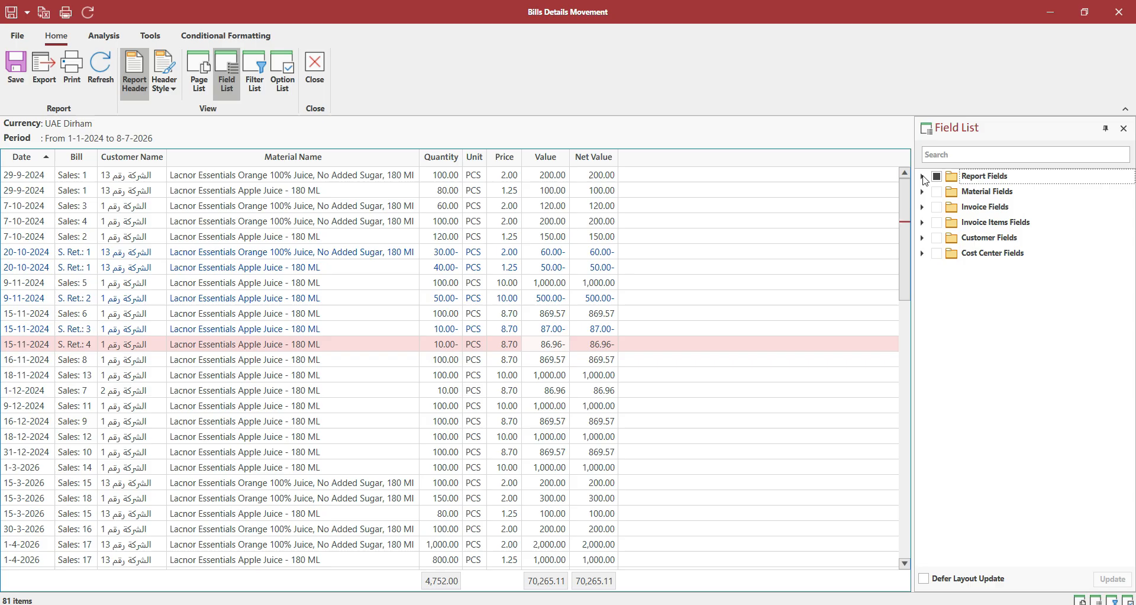
pyautogui.click(922, 237)
pyautogui.click(950, 269)
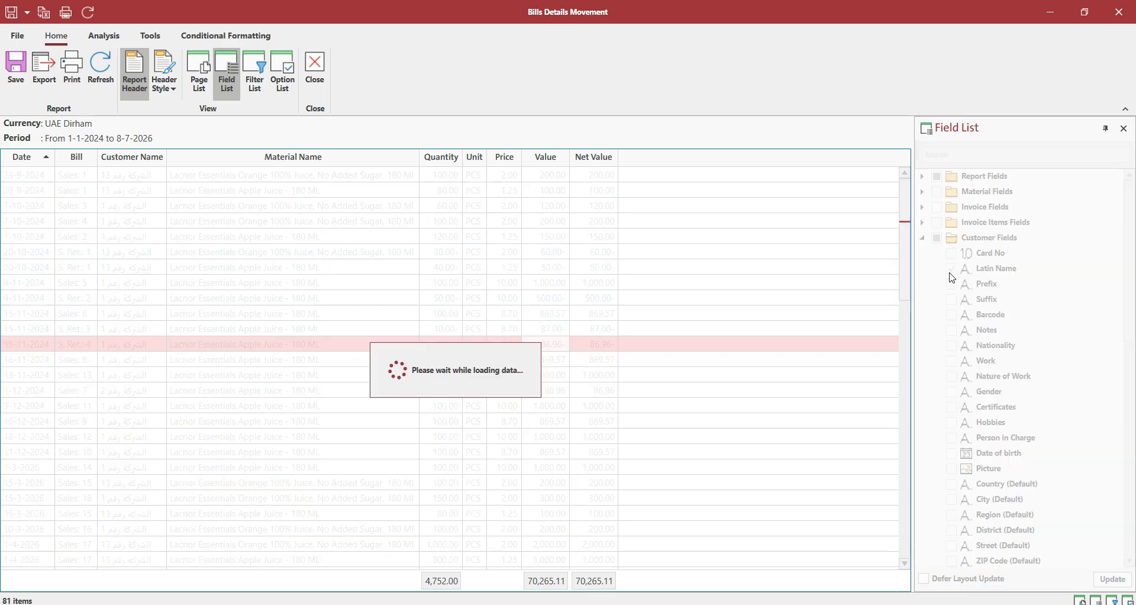
pyautogui.click(1123, 129)
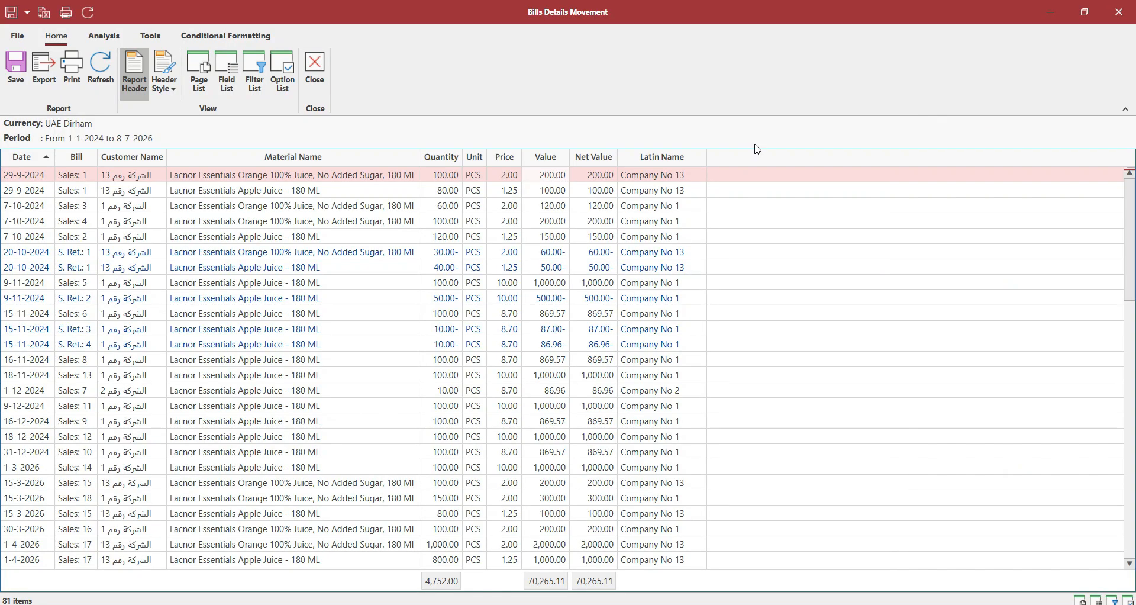
# Step: Move the Latin Name column between Customer Name and Material Name, and widen the Material Name column
pyautogui.moveTo(689, 159); pyautogui.dragTo(187, 166)
pyautogui.click(222, 207)
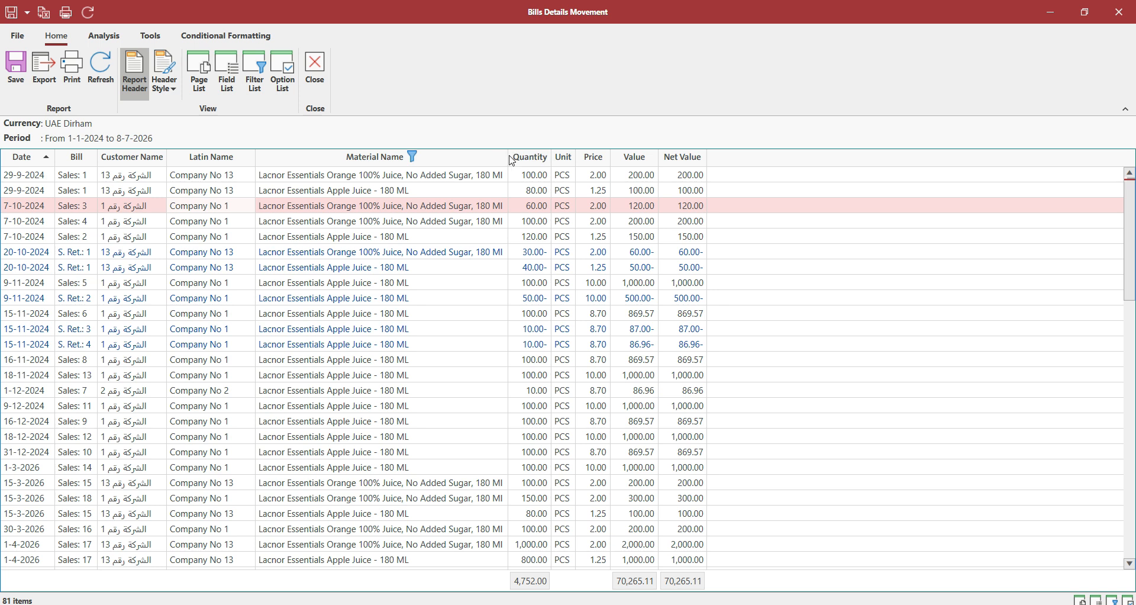
pyautogui.moveTo(507, 157); pyautogui.dragTo(532, 157)
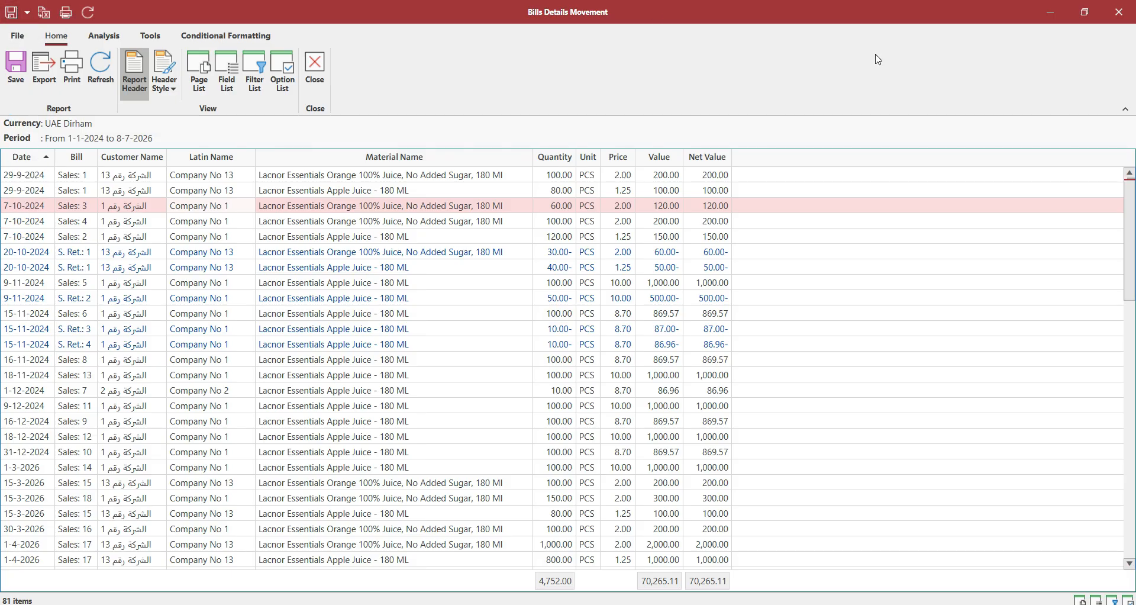
# Step: Close the report preview, keep the Default layout selected, and close the Bills Details Movement options
pyautogui.click(1120, 13)
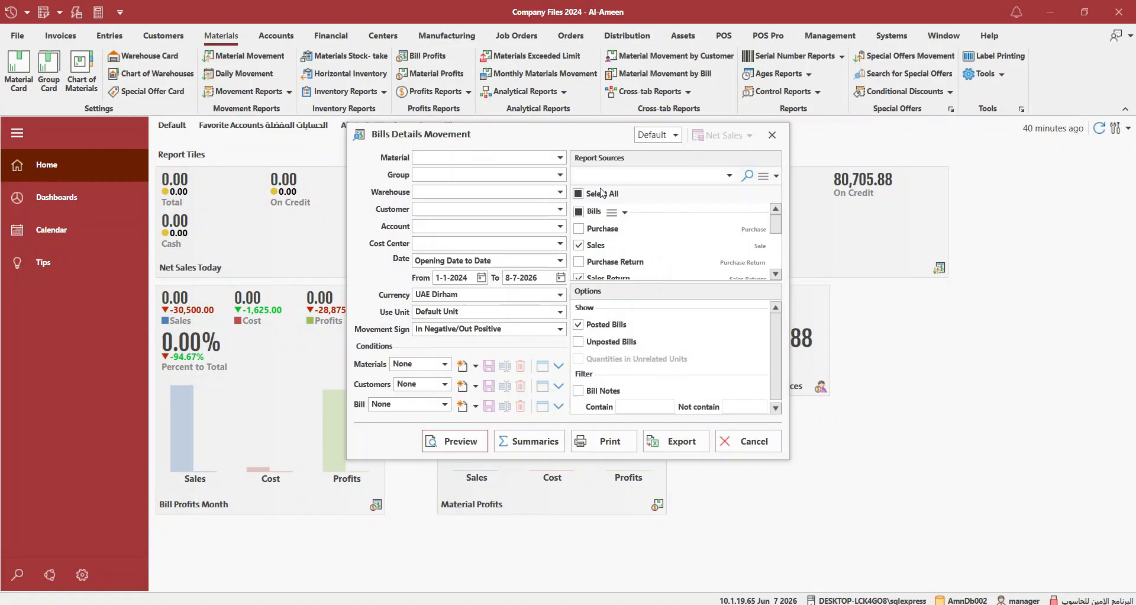
pyautogui.click(675, 135)
pyautogui.click(651, 166)
pyautogui.click(772, 136)
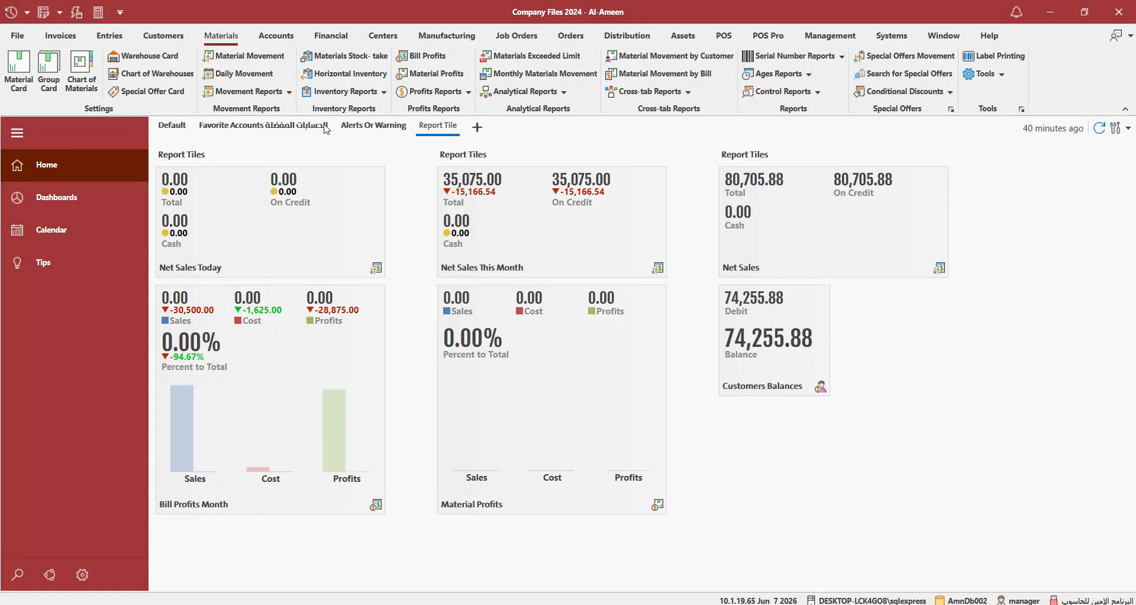
# Step: Reopen the Bills Details Movement report and preview it with the Default layout
pyautogui.click(250, 94)
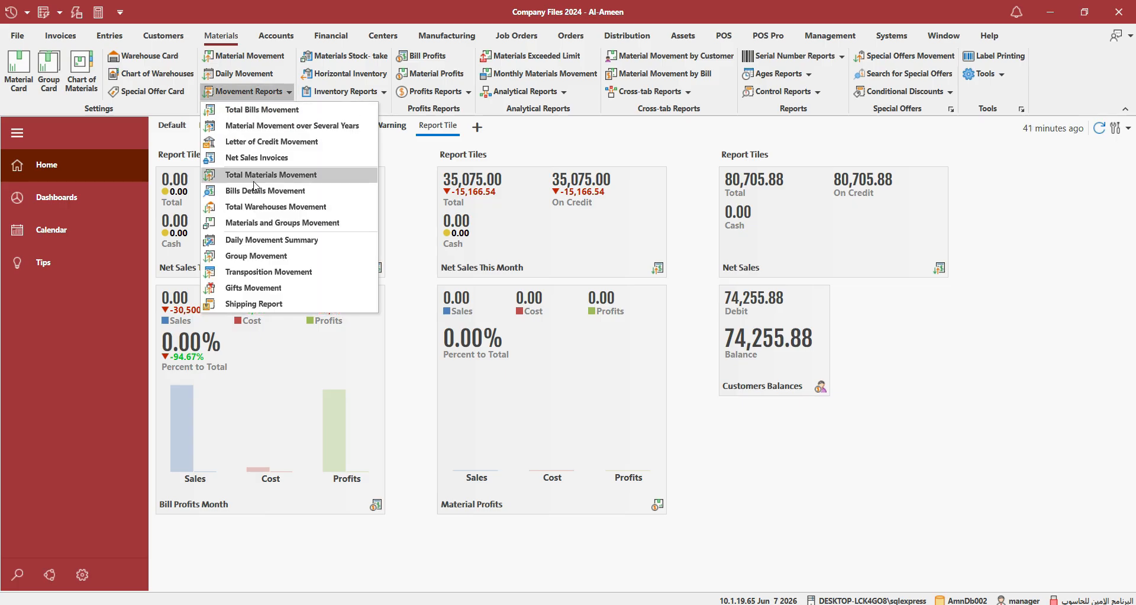
pyautogui.click(252, 204)
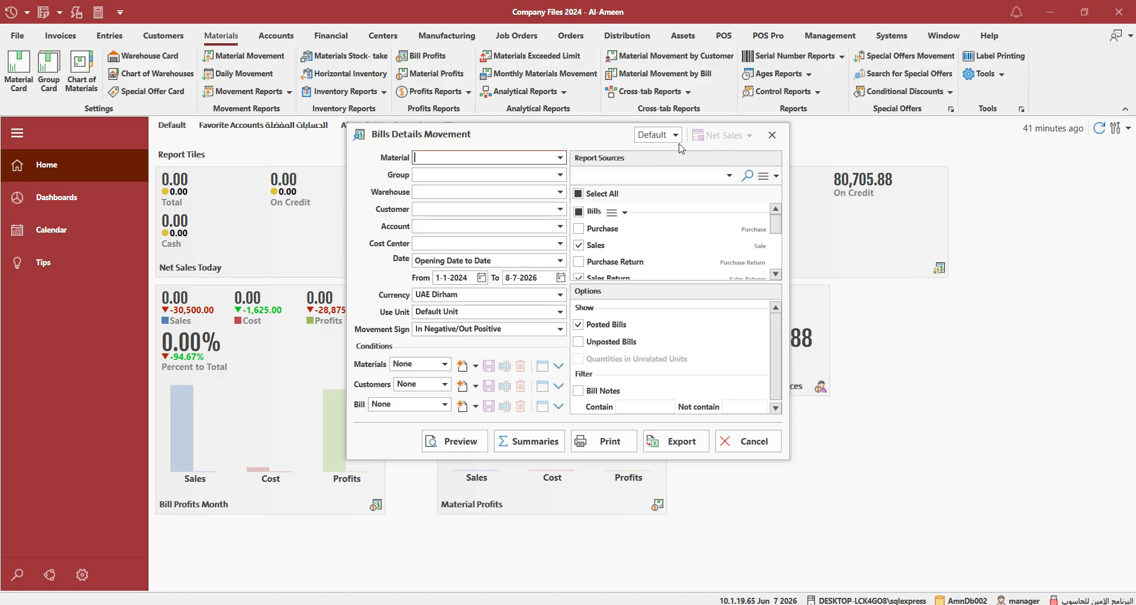
pyautogui.click(674, 135)
pyautogui.click(657, 162)
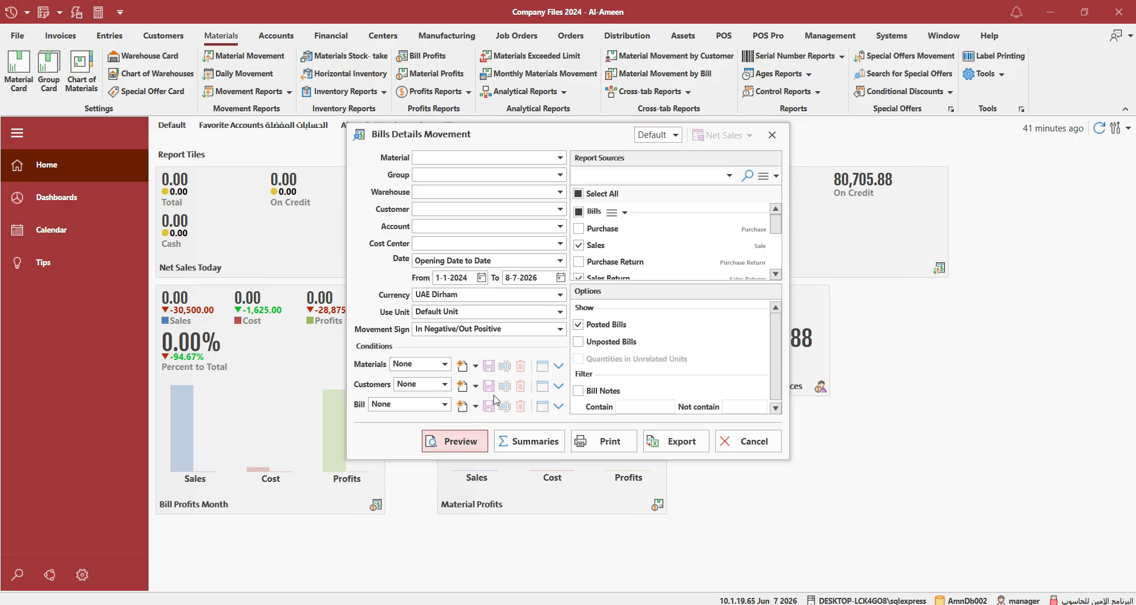
pyautogui.press('Return')
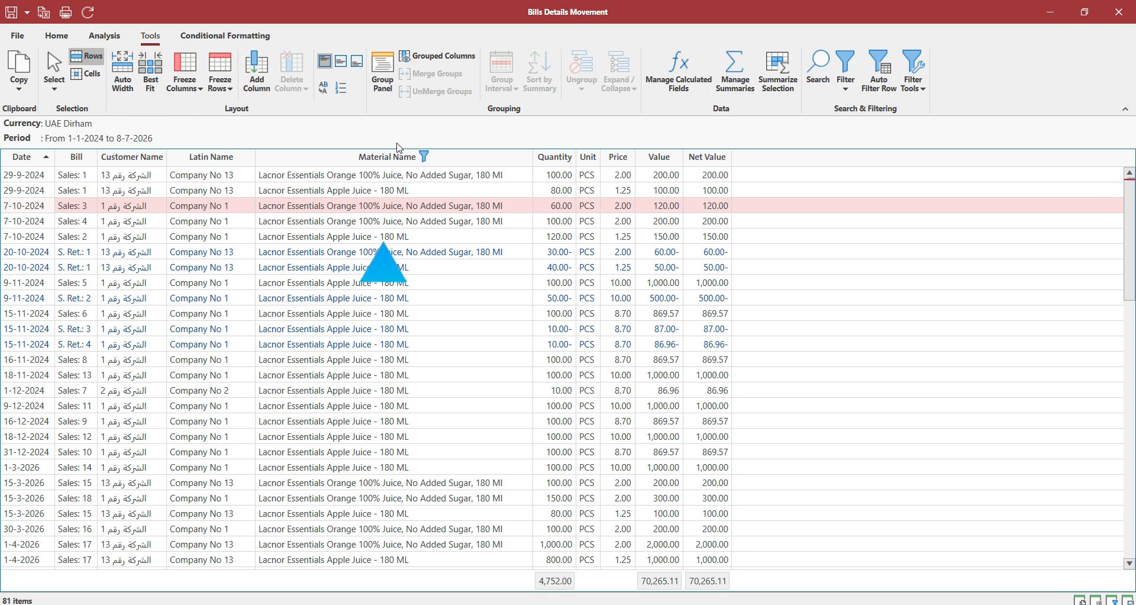
# Step: Show the group panel and group the report rows by Latin Name
pyautogui.click(383, 76)
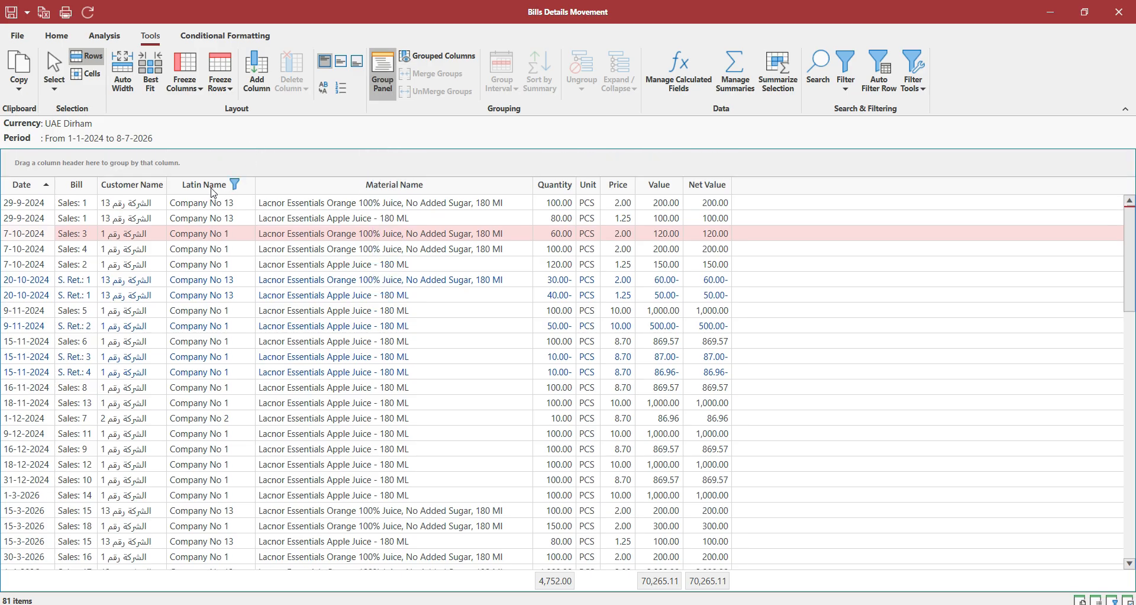
pyautogui.moveTo(212, 192); pyautogui.dragTo(157, 165)
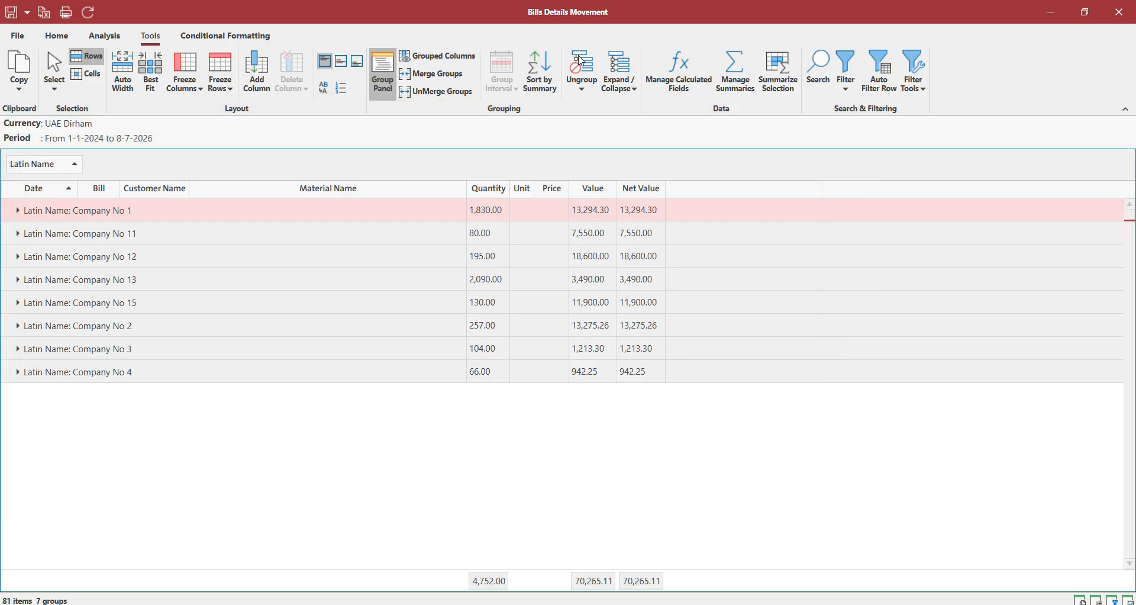
pyautogui.click(581, 61)
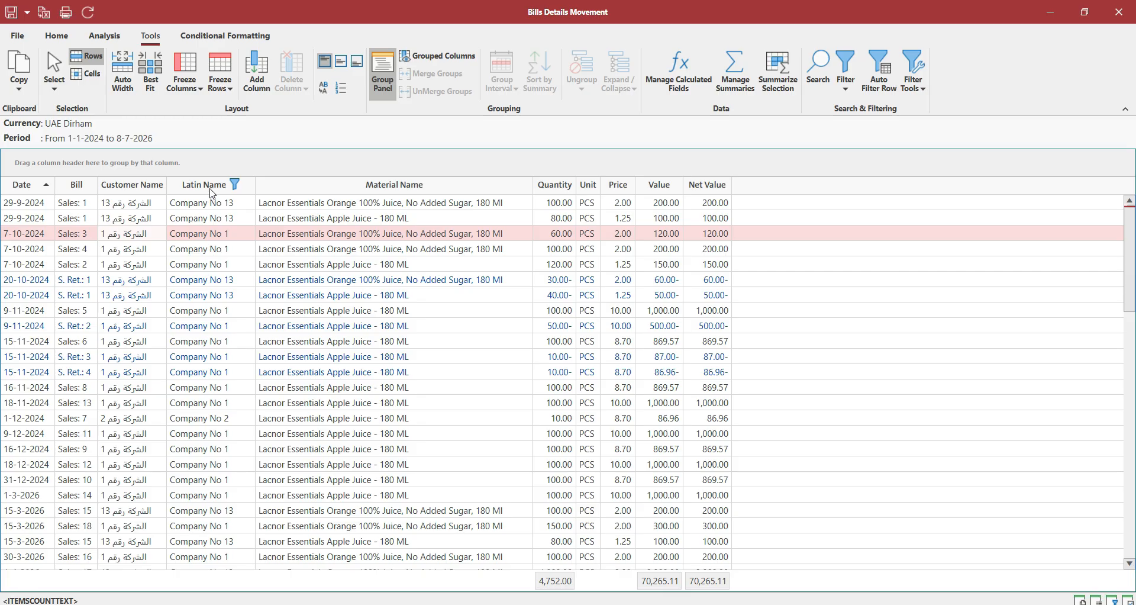
pyautogui.moveTo(212, 192); pyautogui.dragTo(175, 170)
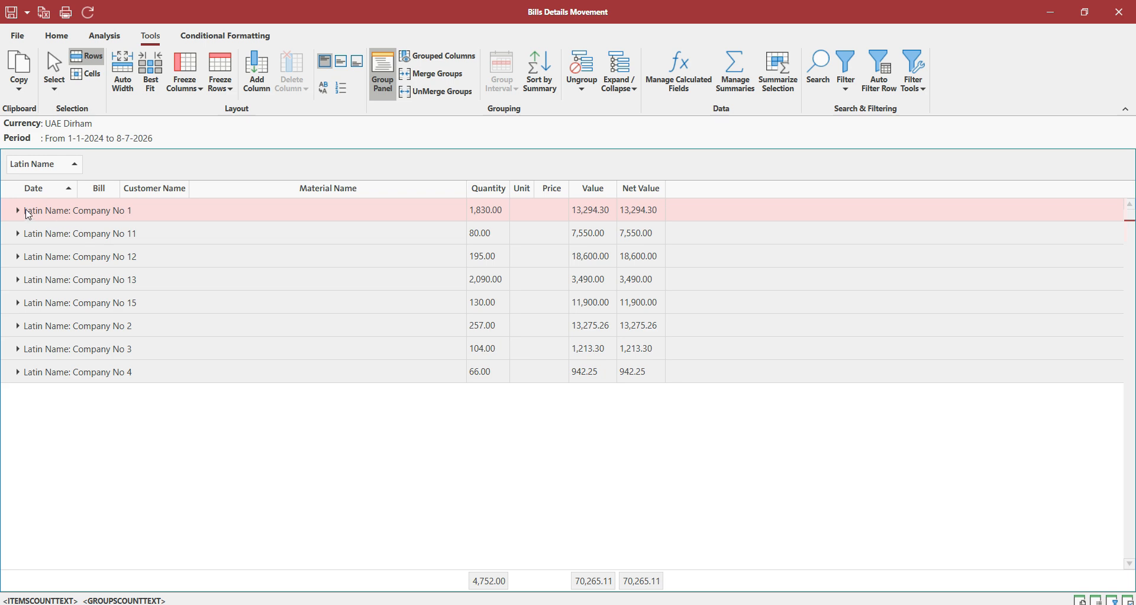
# Step: Examine the bill rows inside the Company No 1, Company No 11 and Company No 12 groups, collapsing each again
pyautogui.click(22, 211)
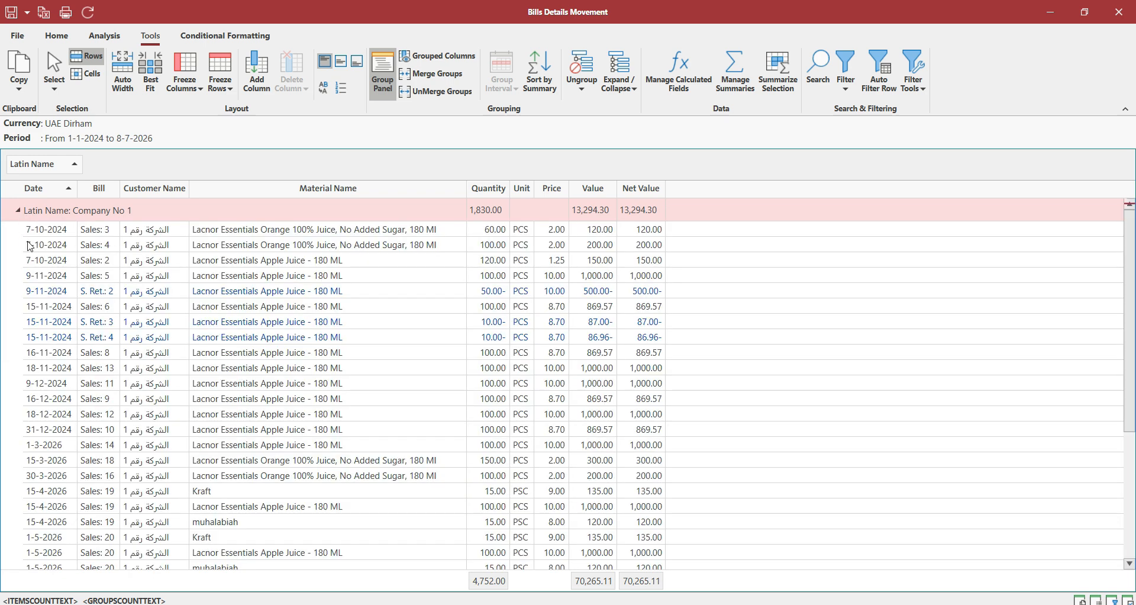
pyautogui.click(23, 211)
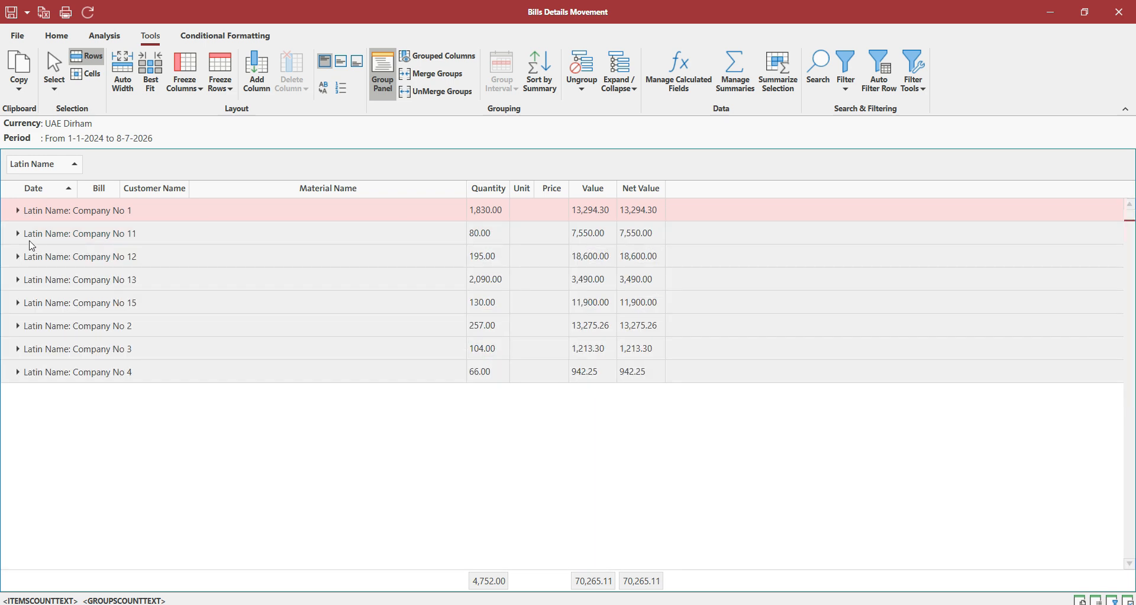
pyautogui.click(23, 237)
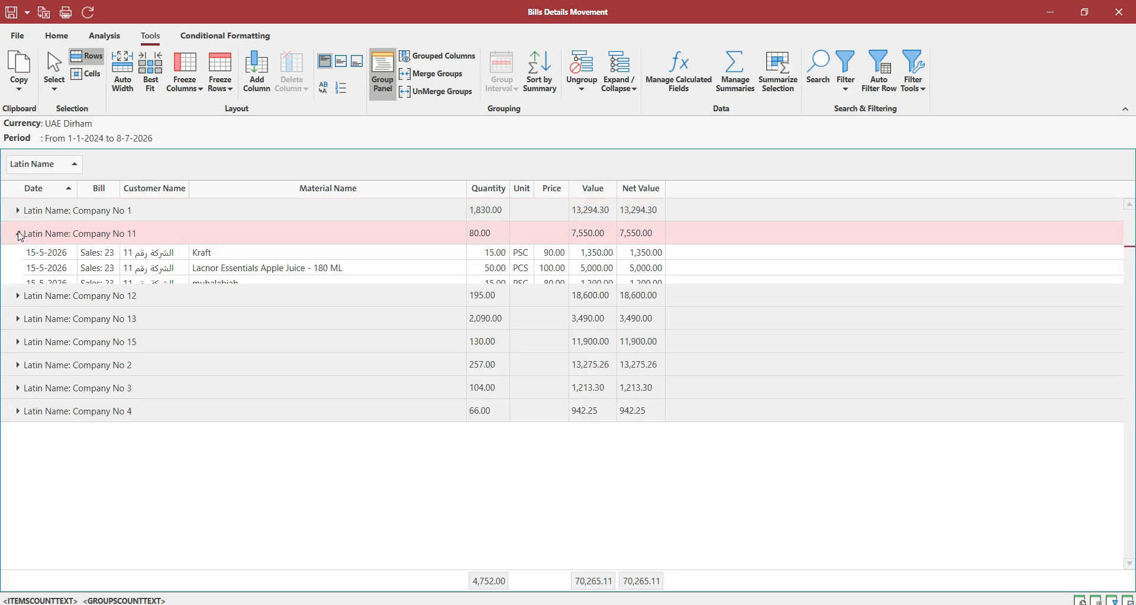
pyautogui.click(23, 237)
pyautogui.click(18, 258)
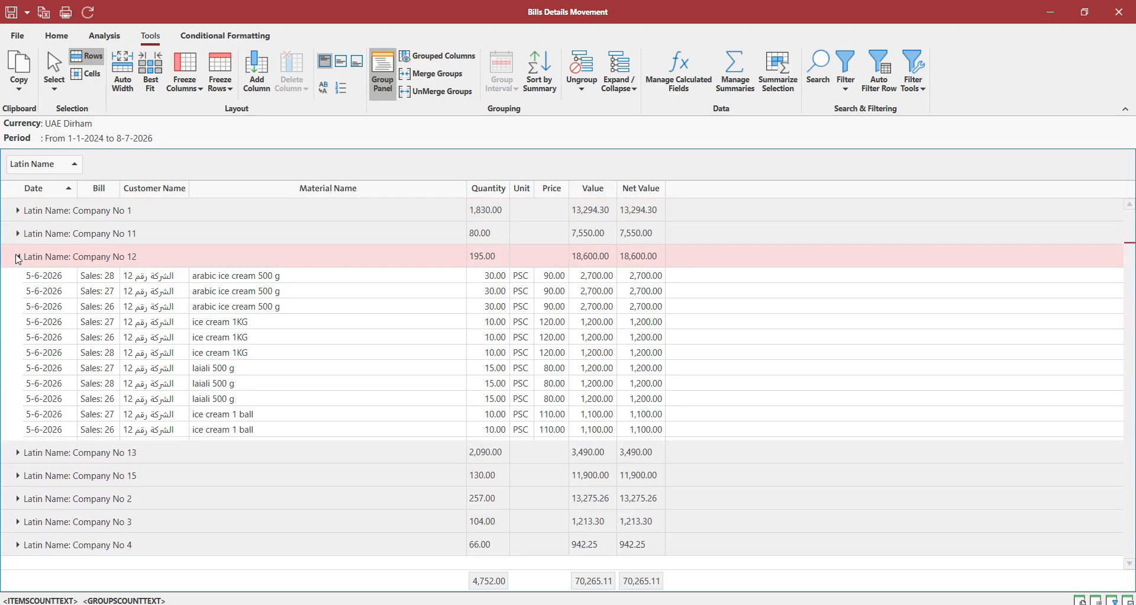
pyautogui.click(18, 257)
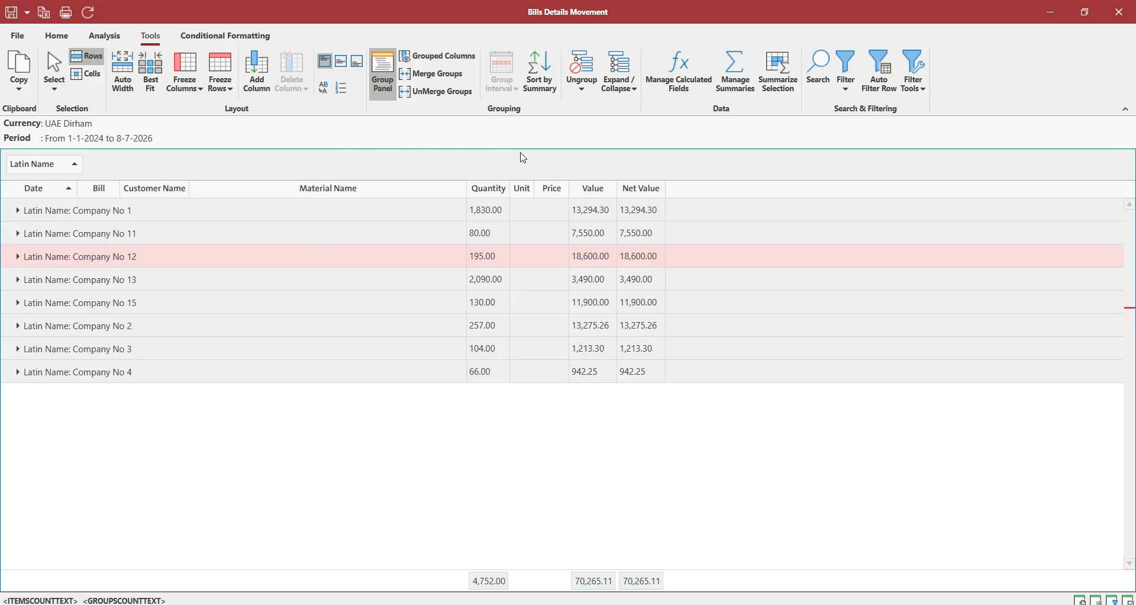
# Step: Expand all Latin Name groups at once and review the bill rows down to the last companies
pyautogui.click(620, 74)
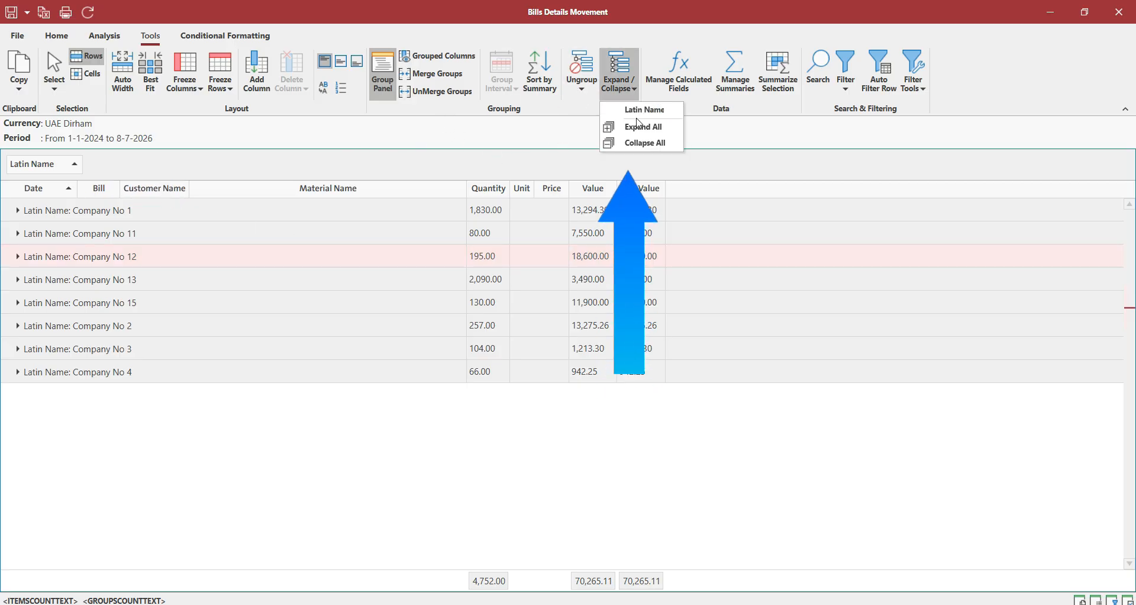
pyautogui.click(636, 127)
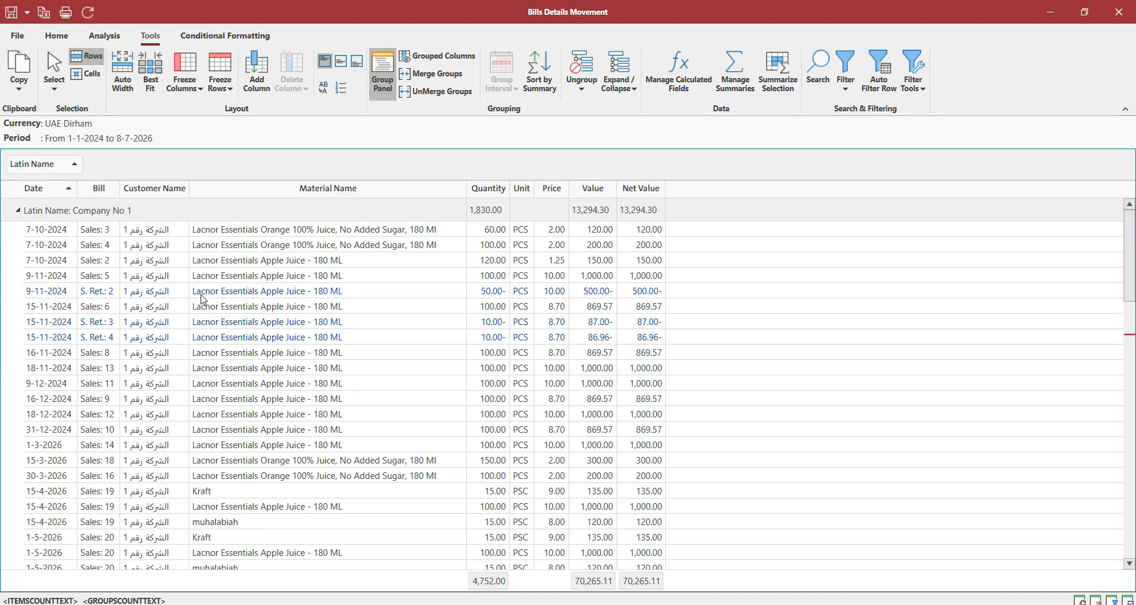
pyautogui.scroll(-20, 203, 299)
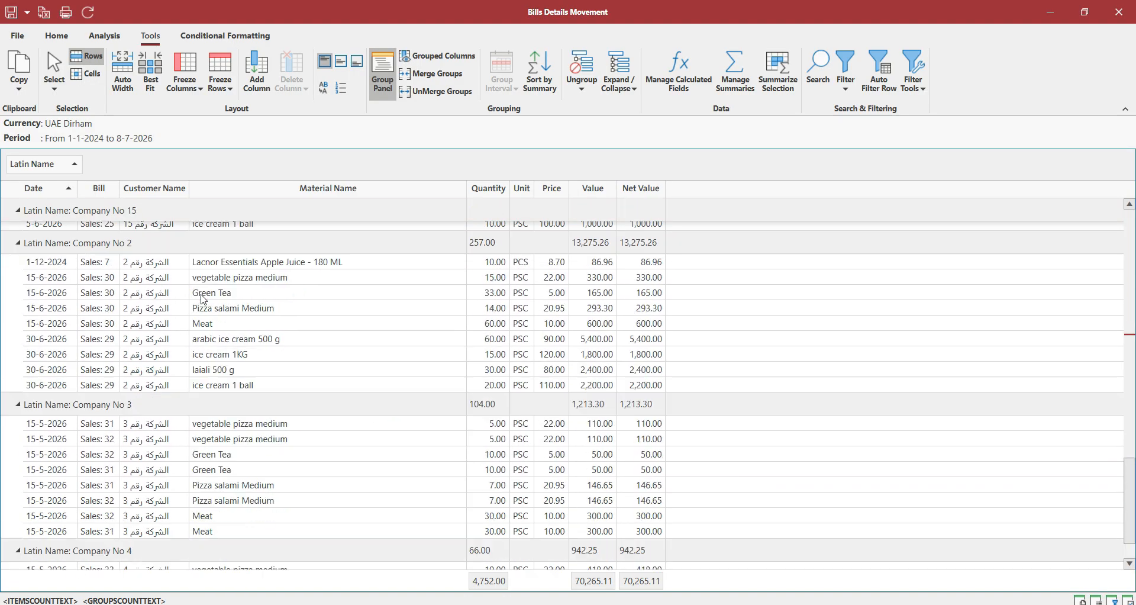
# Step: Collapse all Latin Name groups at once and select the group rows from Company No 1 to Company No 3
pyautogui.scroll(6, 203, 299)
pyautogui.click(630, 88)
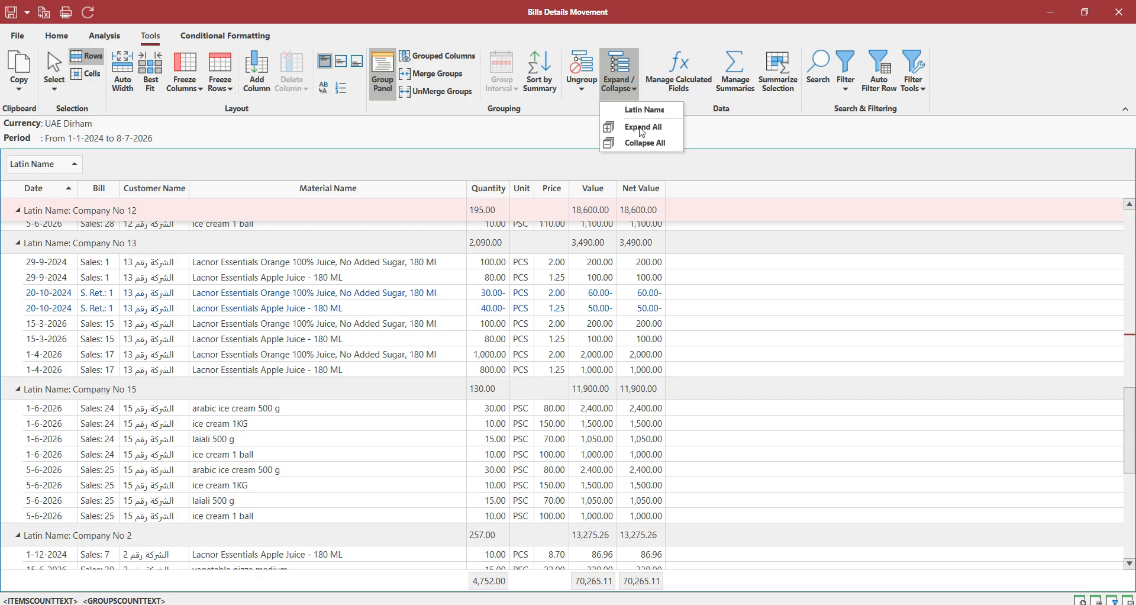
pyautogui.click(638, 144)
pyautogui.moveTo(84, 211); pyautogui.dragTo(304, 356)
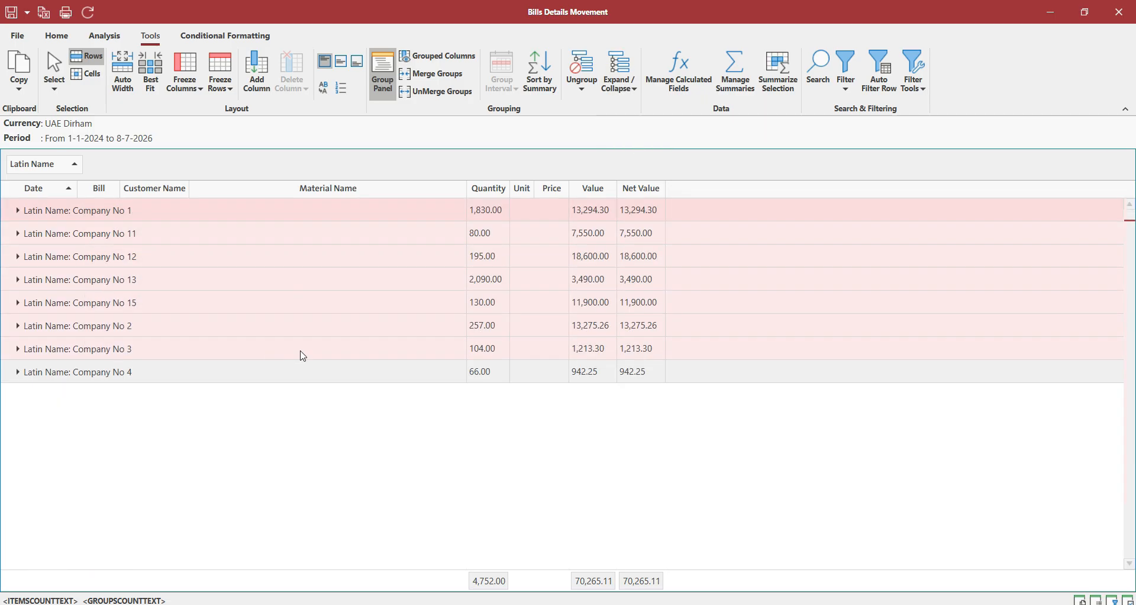
# Step: Save the grouped report layout under the new name "Grouped By Customer"
pyautogui.click(27, 12)
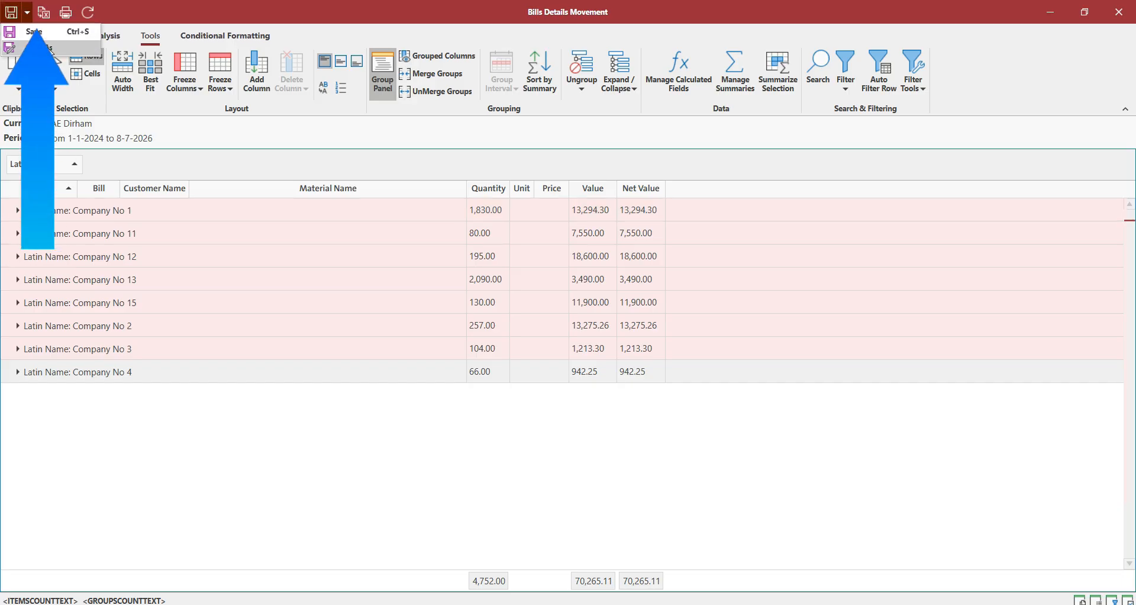
pyautogui.click(46, 49)
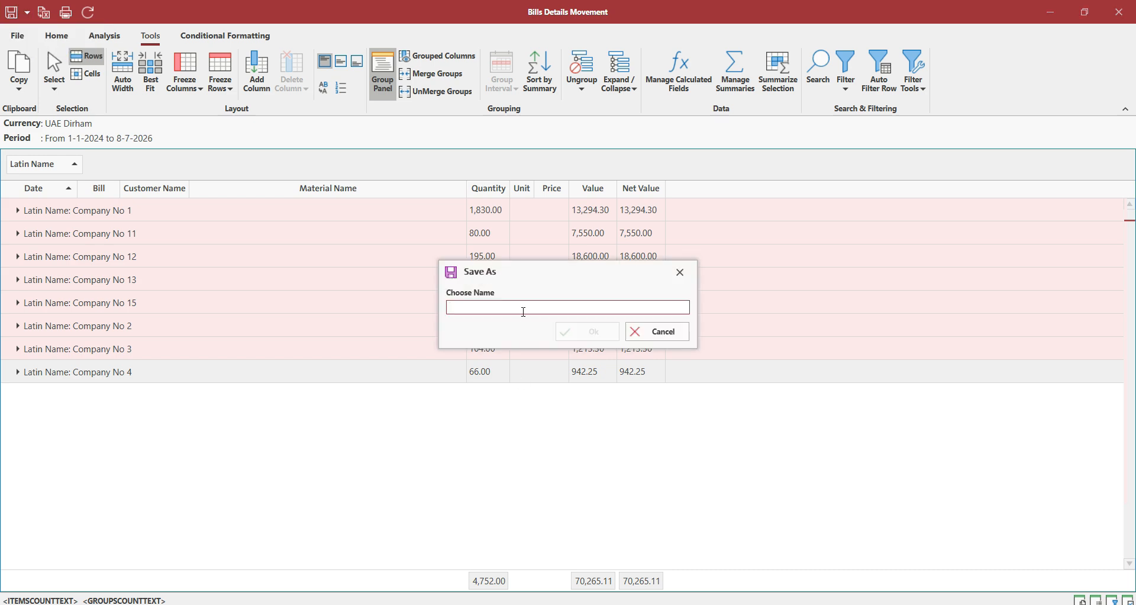
pyautogui.write('Grouped By Customr')
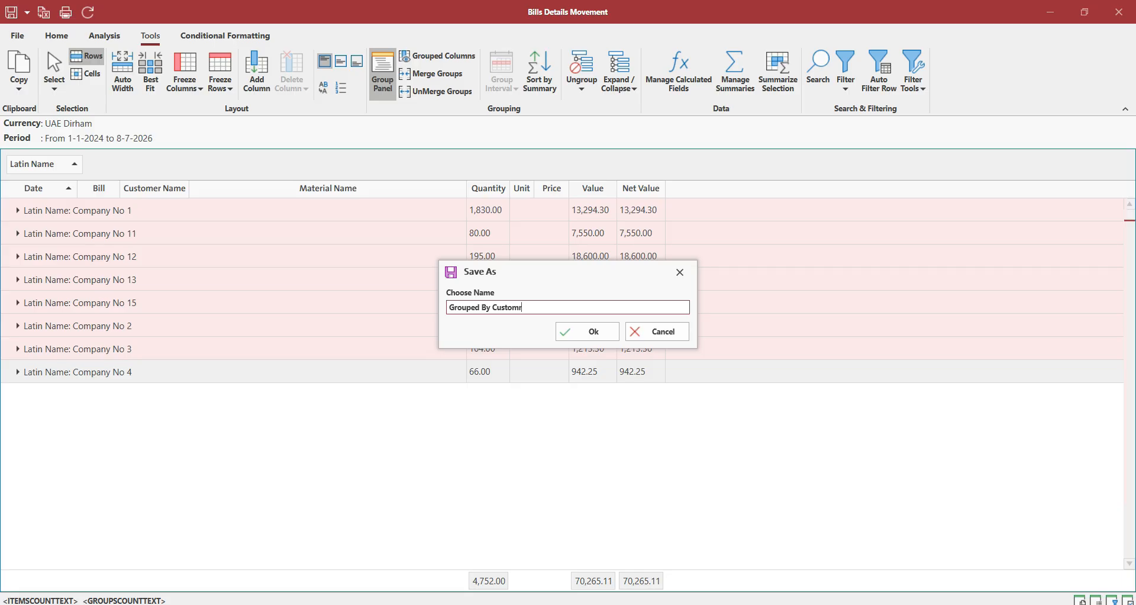
pyautogui.click(590, 335)
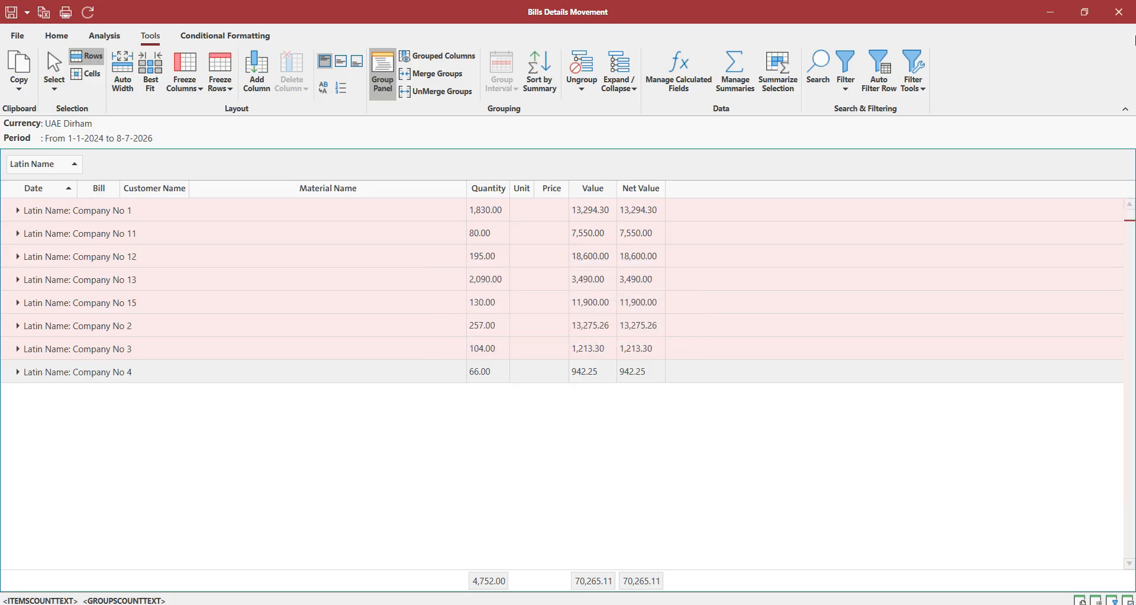
# Step: Close the report completely, reopen Bills Details Movement and preview it with the Default layout
pyautogui.click(1118, 12)
pyautogui.click(771, 135)
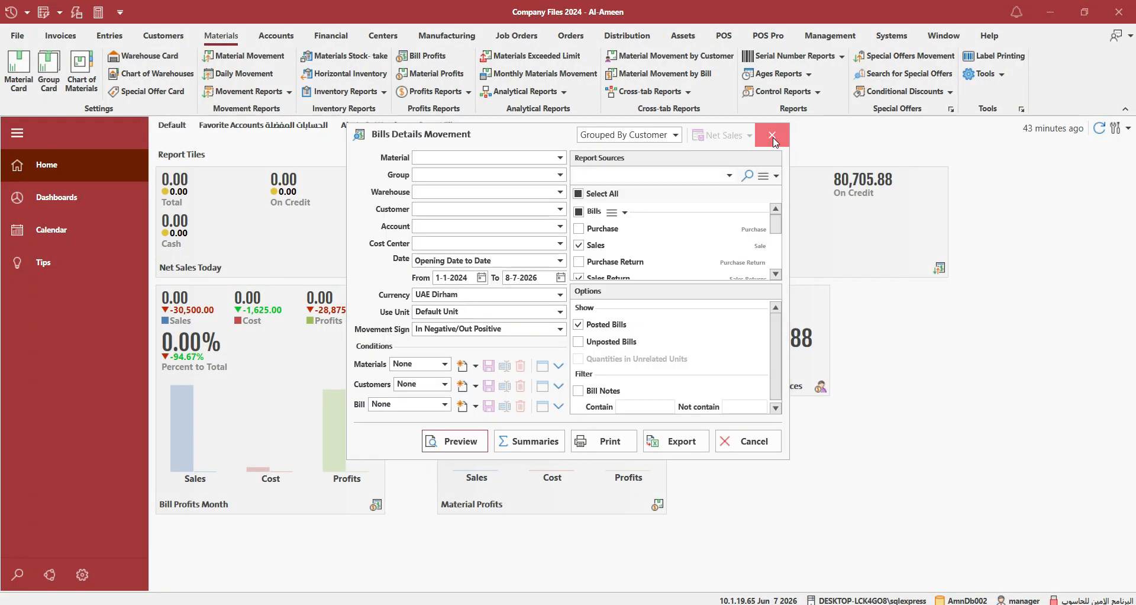
pyautogui.click(240, 93)
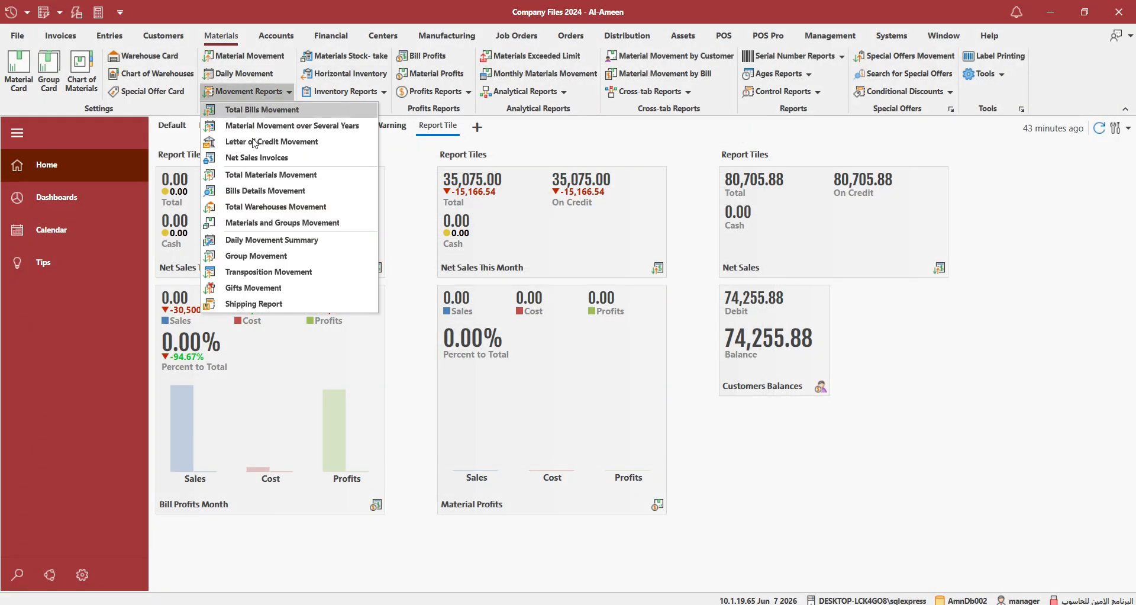
pyautogui.click(254, 184)
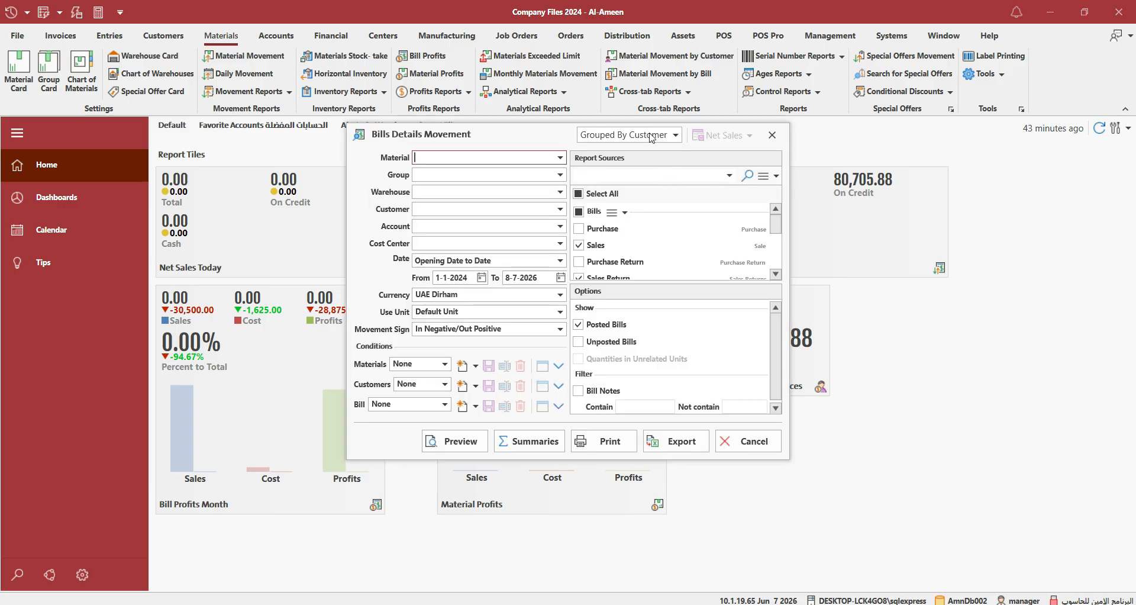
pyautogui.click(673, 135)
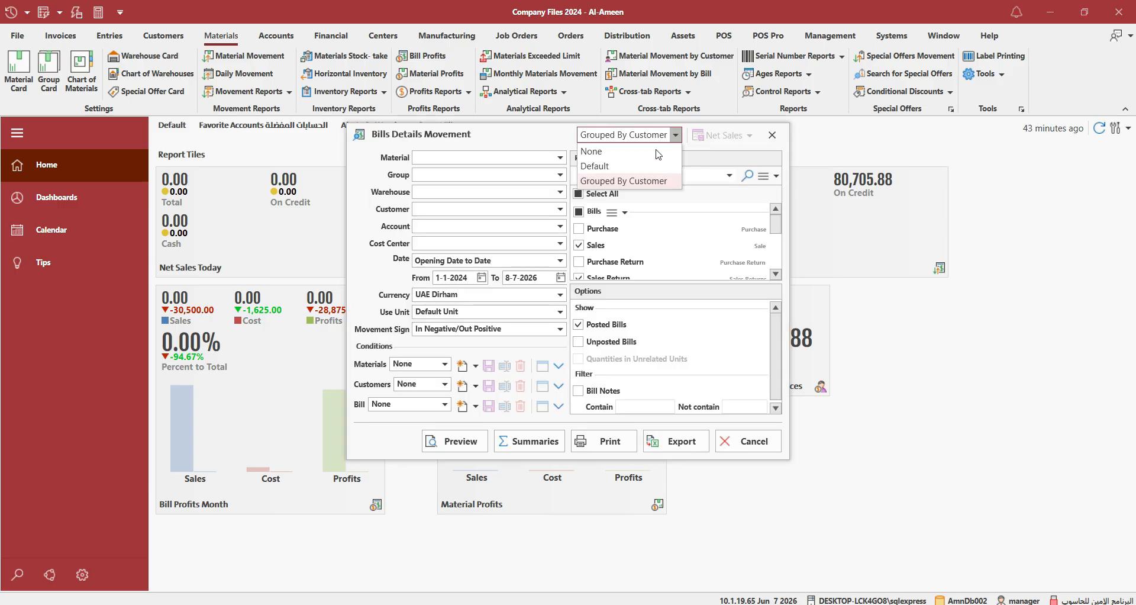
pyautogui.click(622, 168)
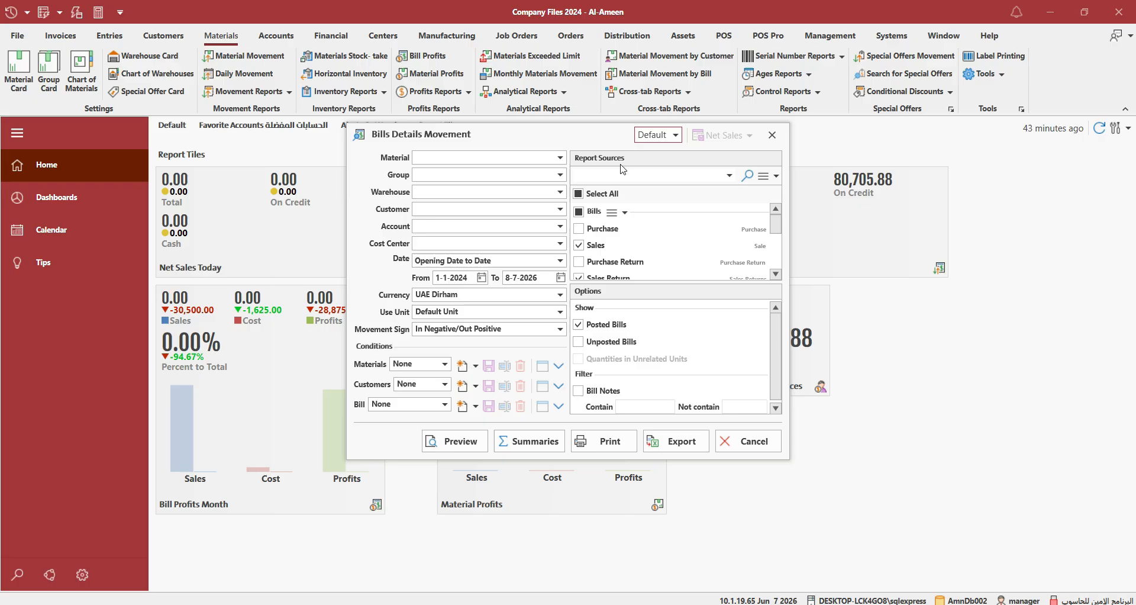
pyautogui.click(451, 442)
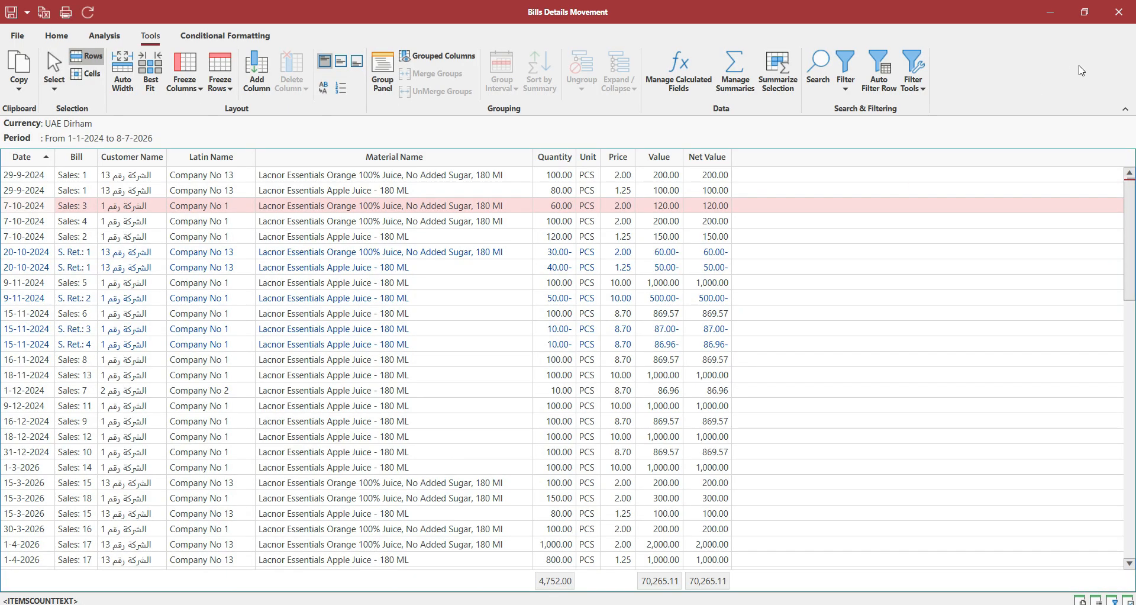
# Step: Close the preview, preview the report with the Grouped By Customer layout and collapse all its groups
pyautogui.click(1118, 12)
pyautogui.click(674, 135)
pyautogui.click(660, 178)
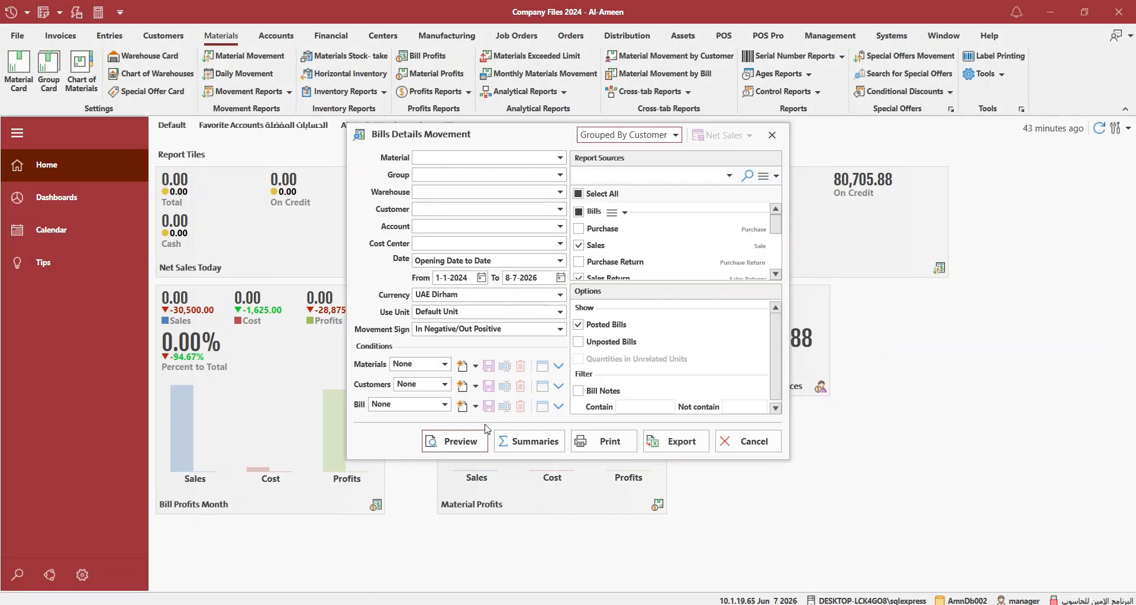
pyautogui.click(462, 442)
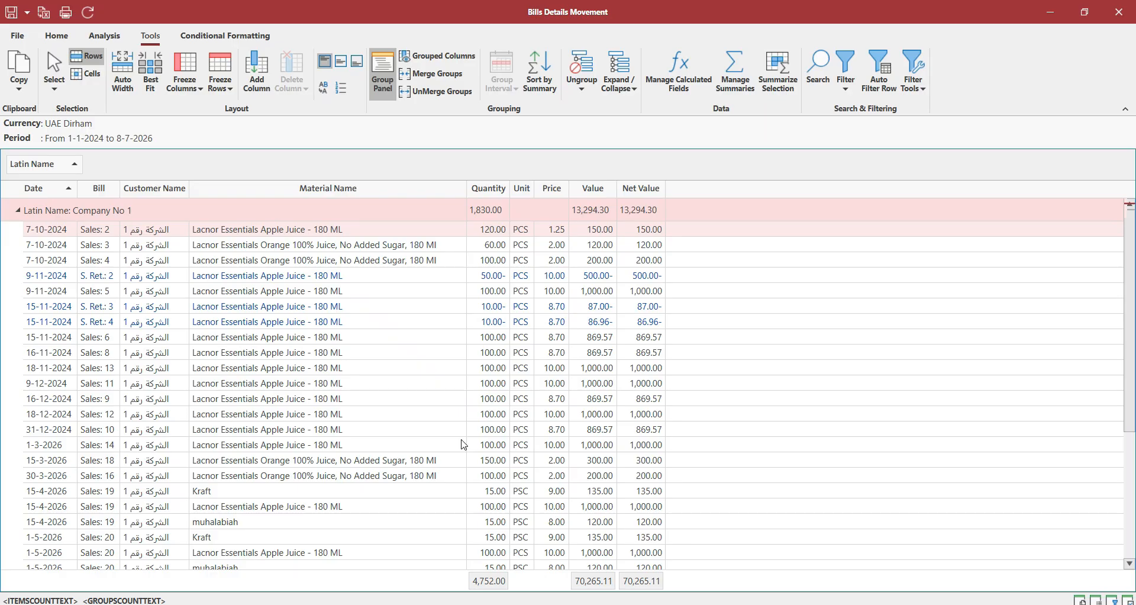
pyautogui.click(626, 89)
pyautogui.click(625, 143)
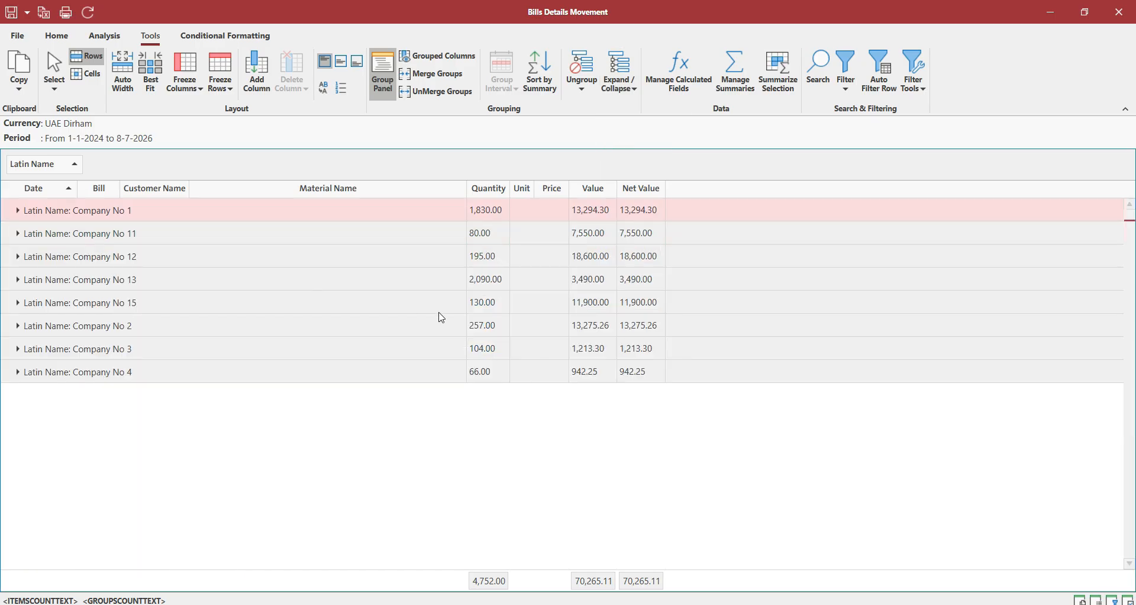
# Step: Remove the Latin Name grouping, group the rows by Material Name instead and check the arabic ice cream 500 g group
pyautogui.click(578, 78)
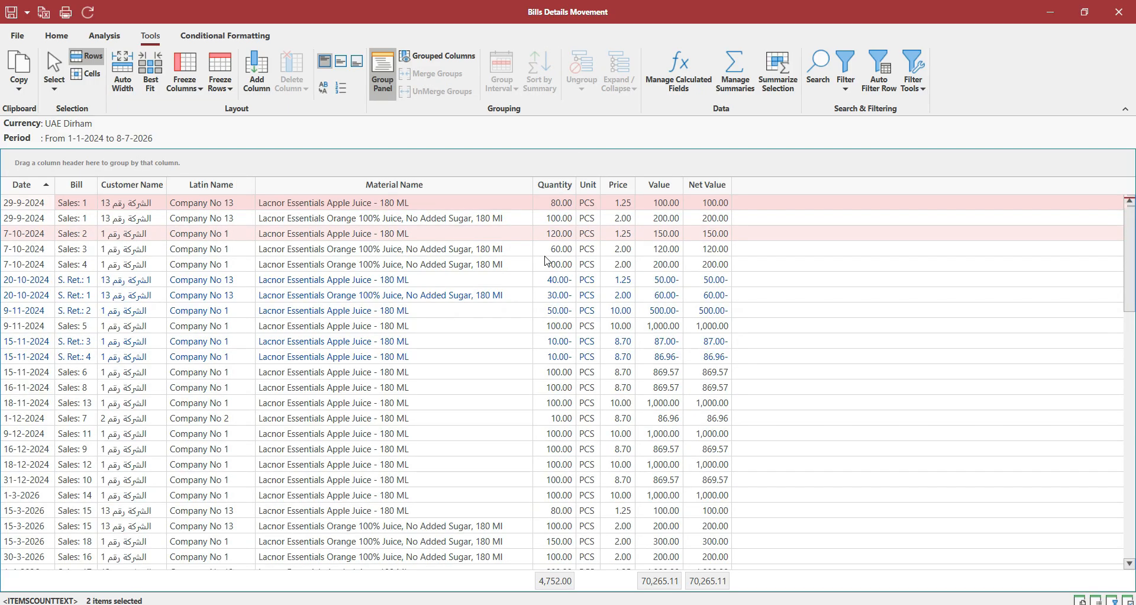
pyautogui.click(325, 283)
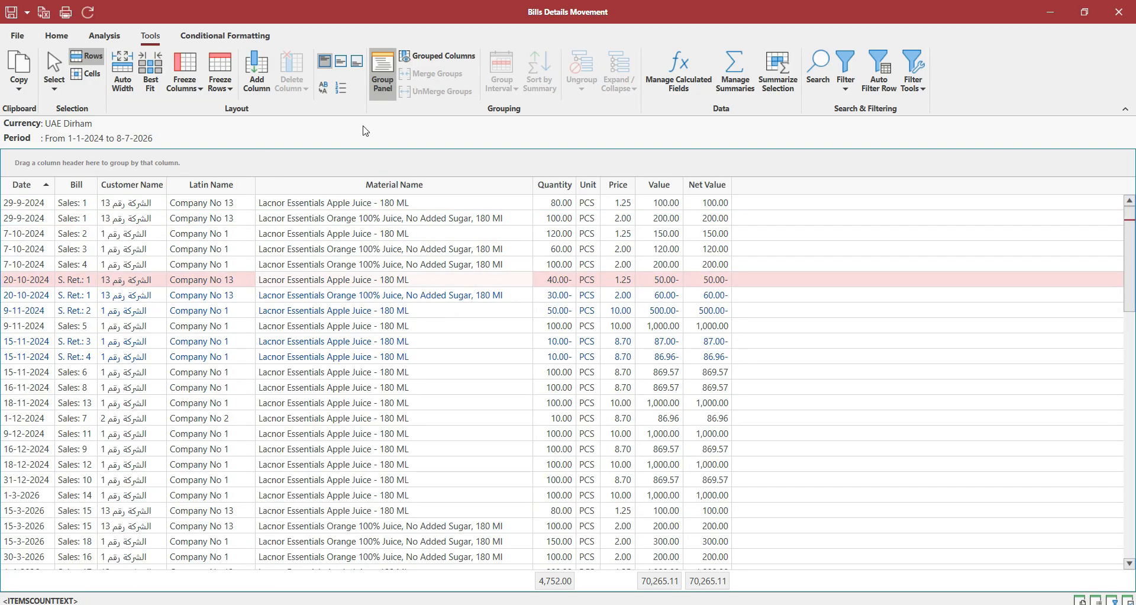
pyautogui.click(385, 80)
pyautogui.click(384, 80)
pyautogui.moveTo(304, 188); pyautogui.dragTo(154, 171)
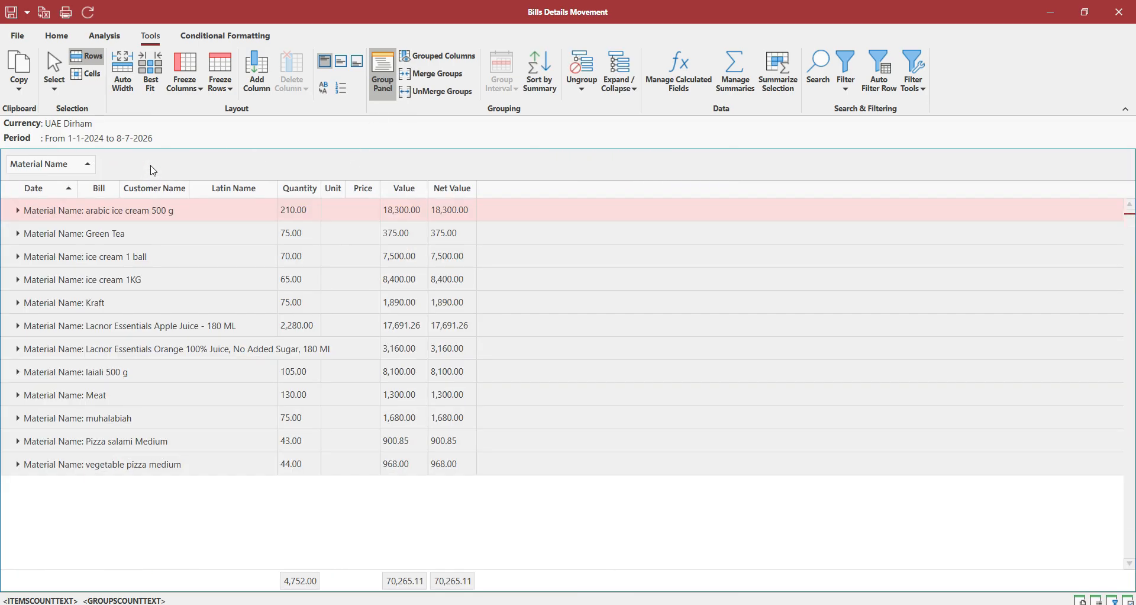
pyautogui.click(19, 214)
pyautogui.click(19, 214)
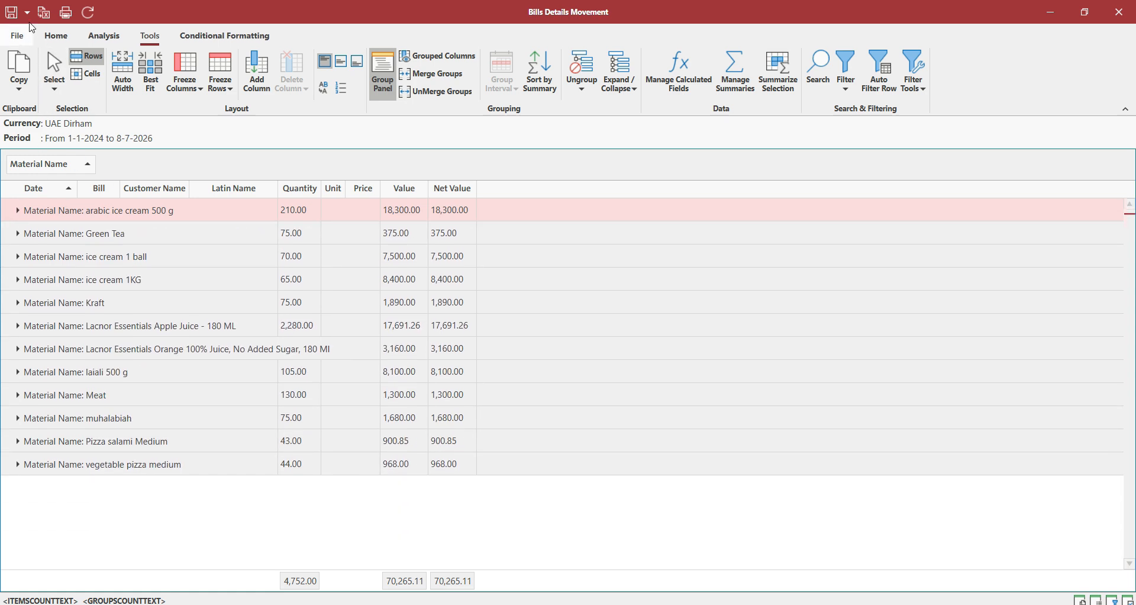
# Step: Save the material-grouped report layout under the new name "Grouped By Material"
pyautogui.click(27, 11)
pyautogui.click(30, 48)
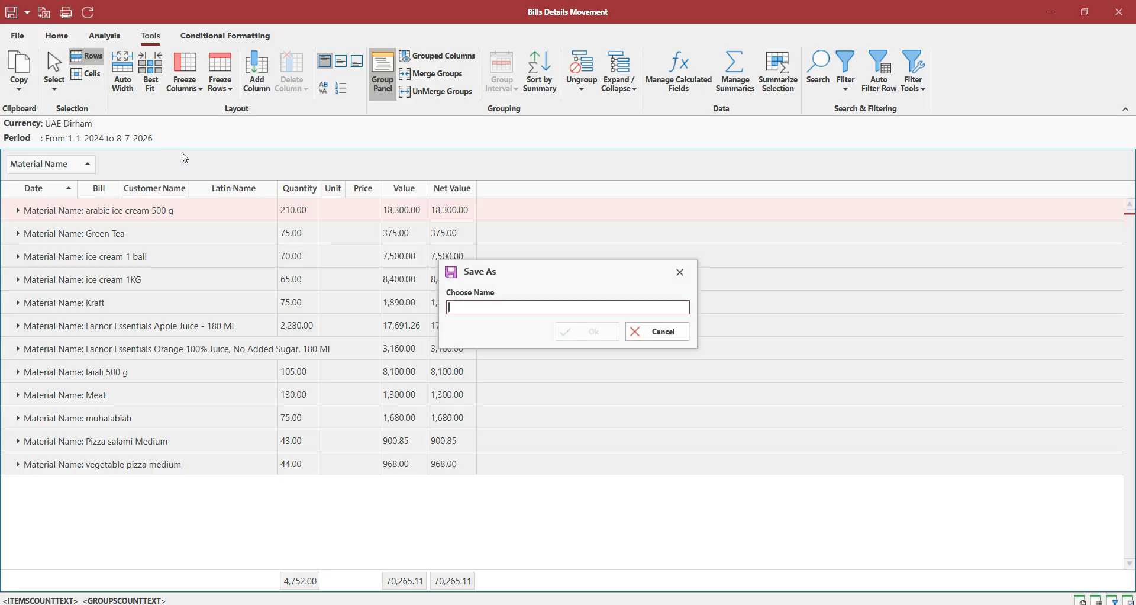
pyautogui.write('Grouped By Material')
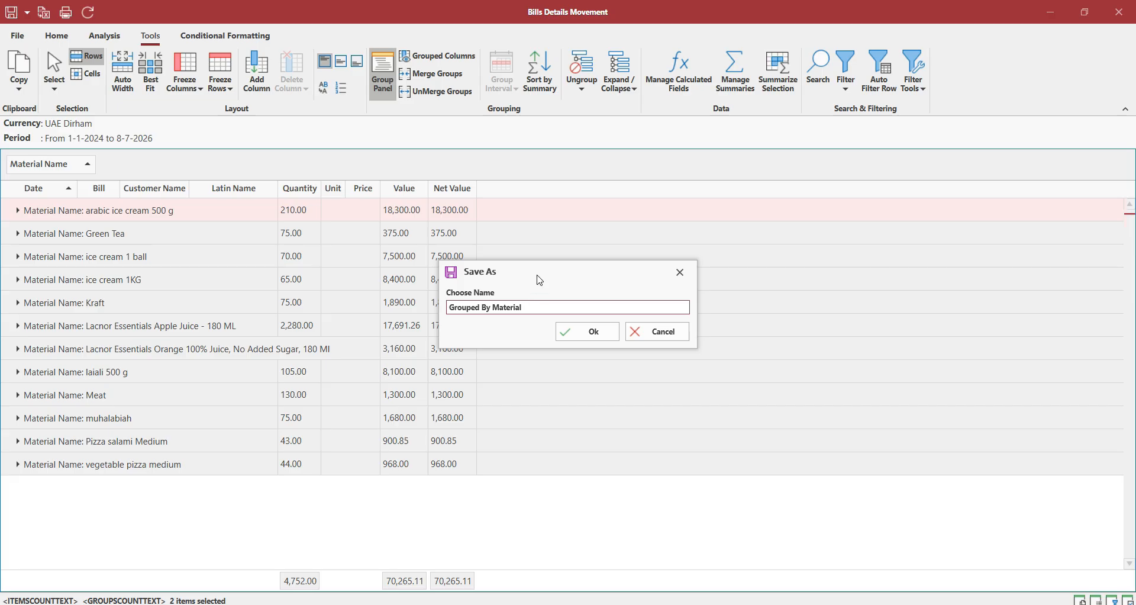
pyautogui.click(583, 335)
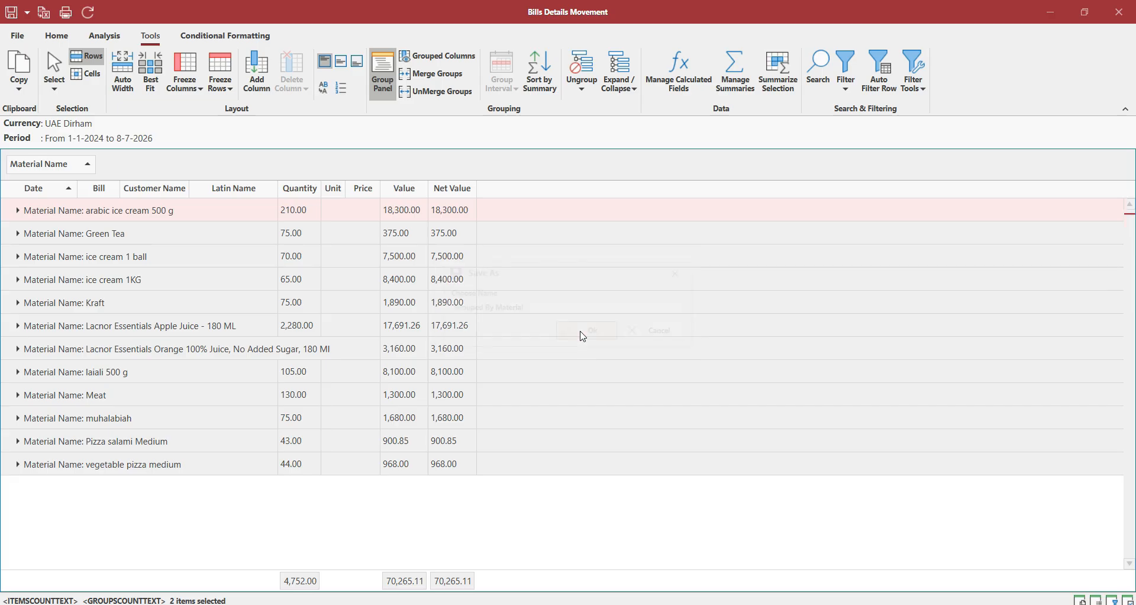
# Step: Close the material-grouped preview and preview the report again with the Default layout
pyautogui.click(1129, 9)
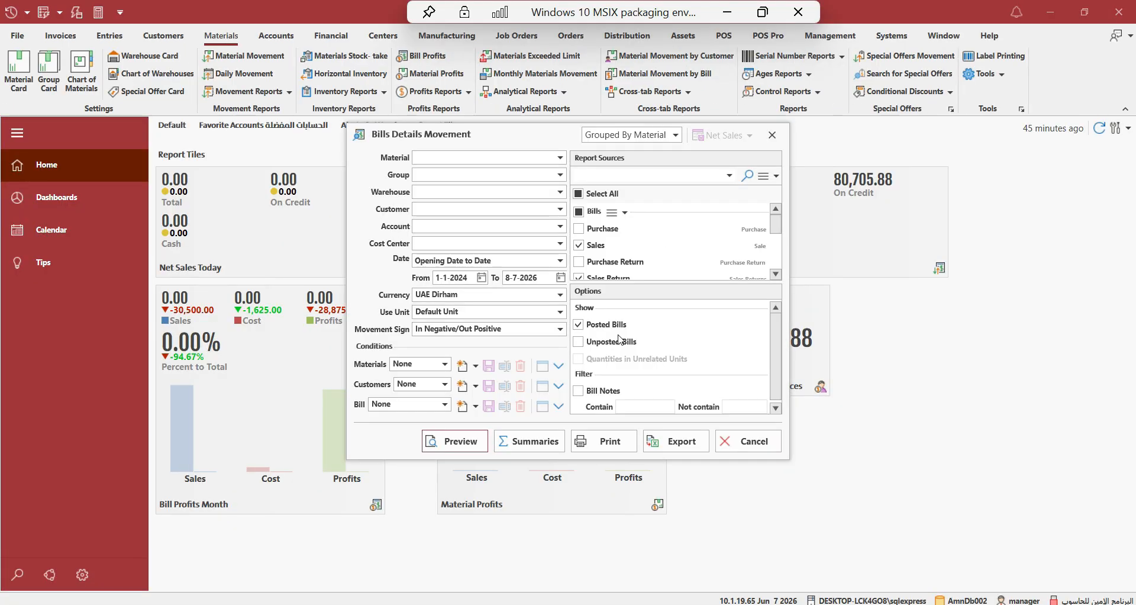
pyautogui.click(675, 135)
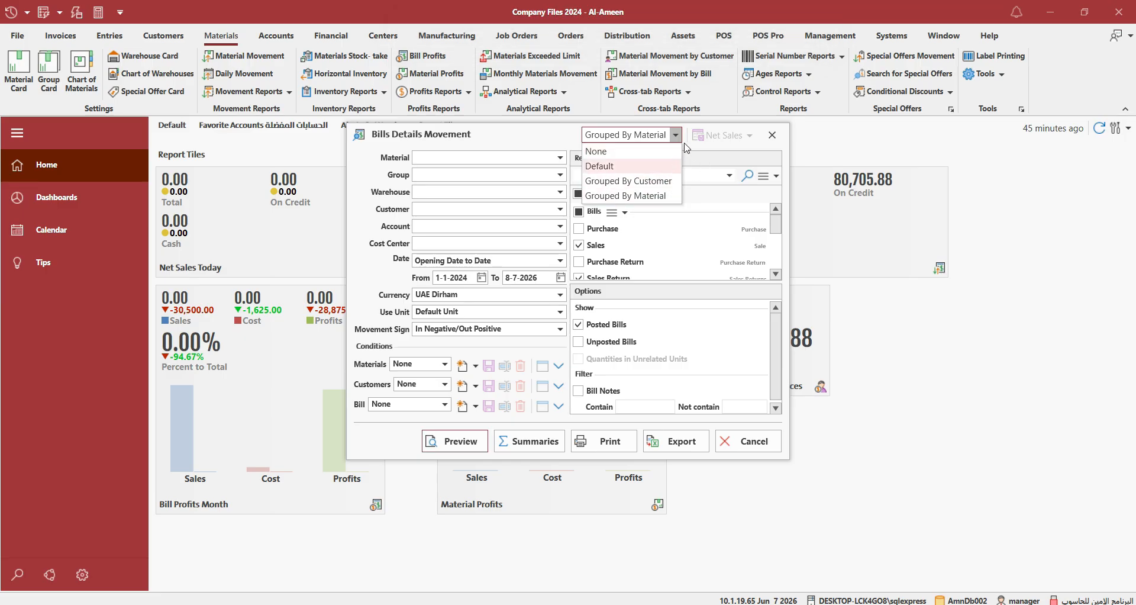
pyautogui.click(673, 167)
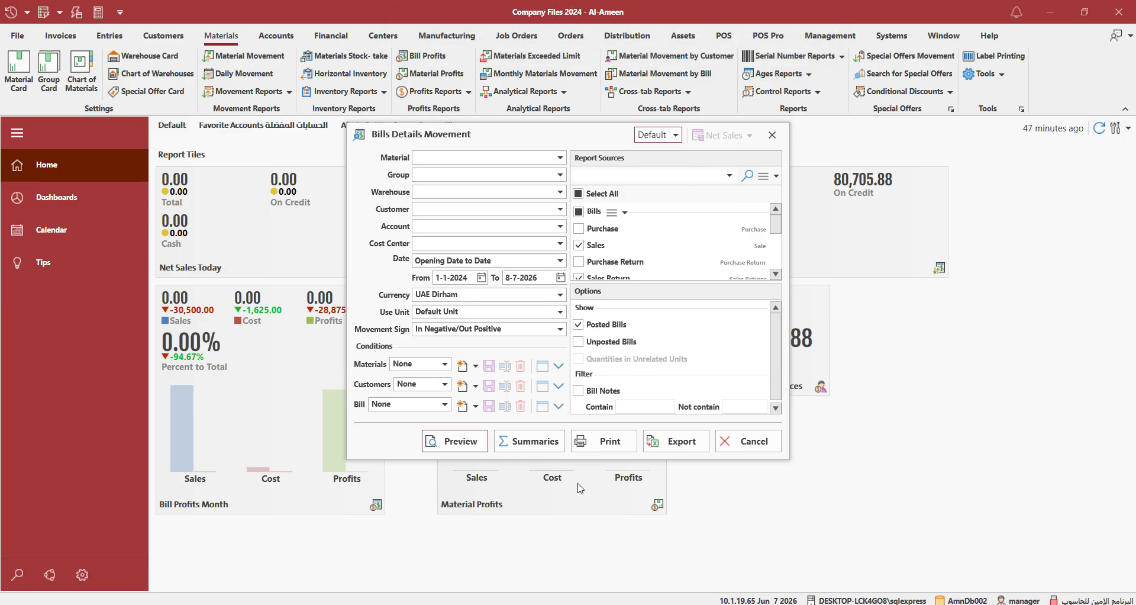
pyautogui.click(469, 443)
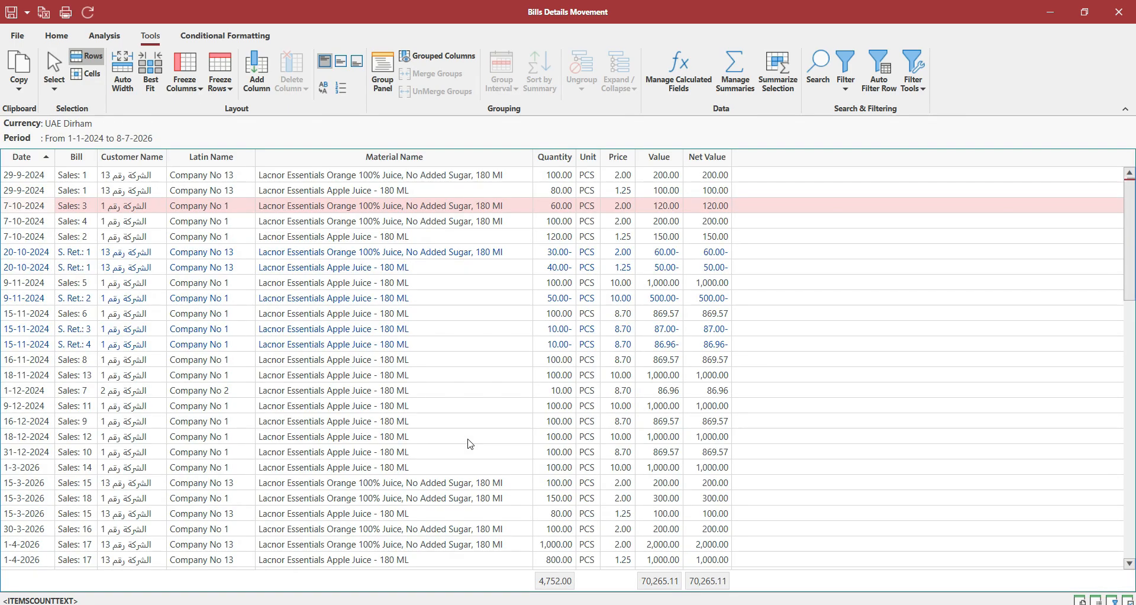
# Step: Show the group panel and group the bill rows by Date
pyautogui.click(381, 81)
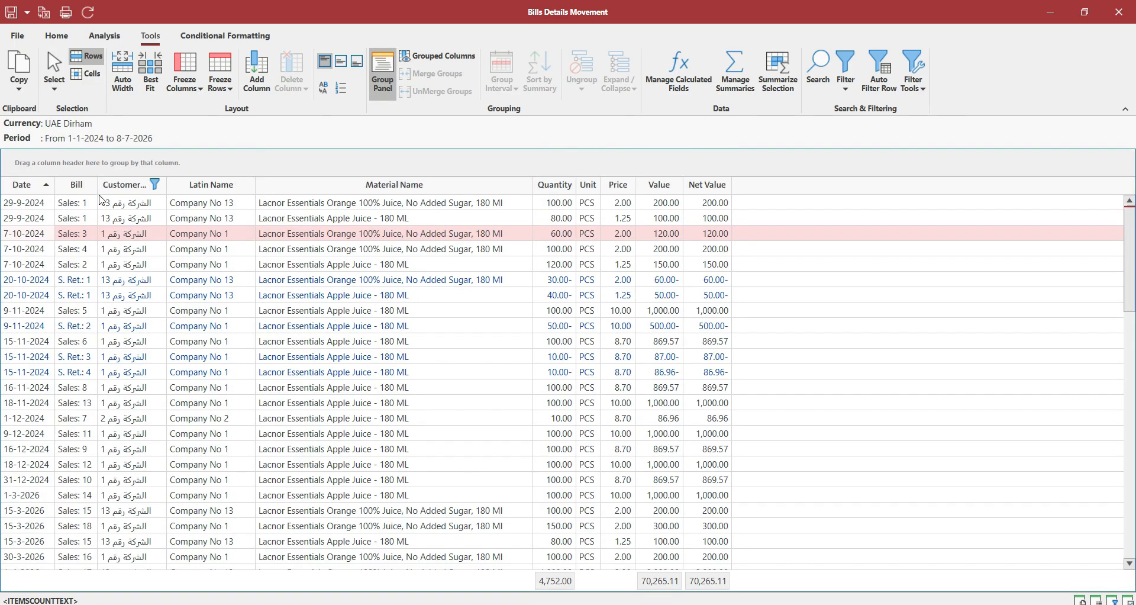
pyautogui.moveTo(35, 185); pyautogui.dragTo(42, 170)
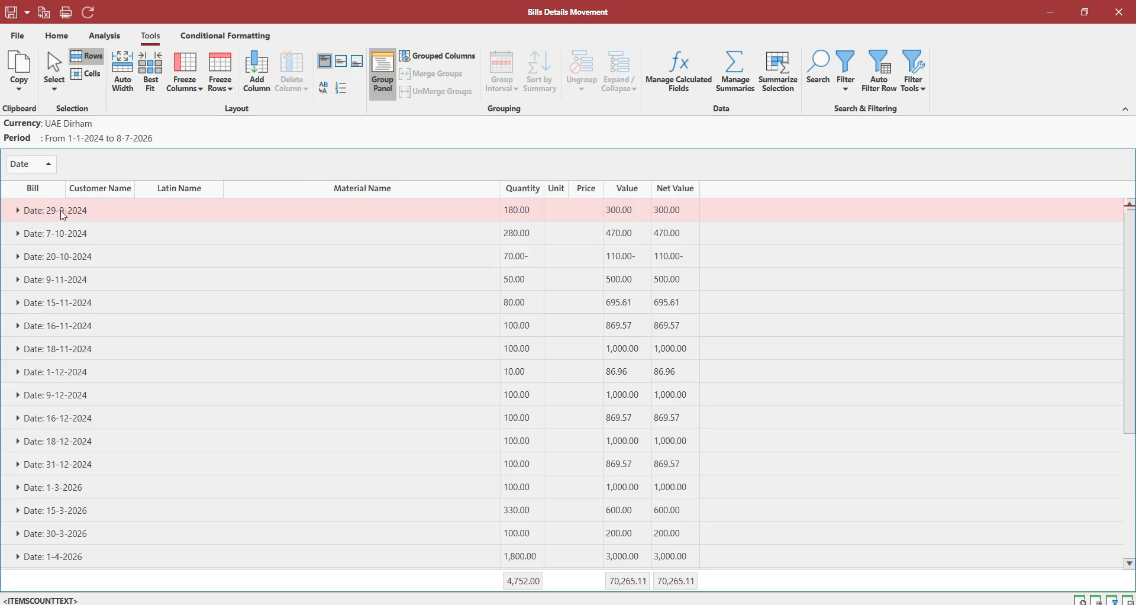
pyautogui.click(509, 256)
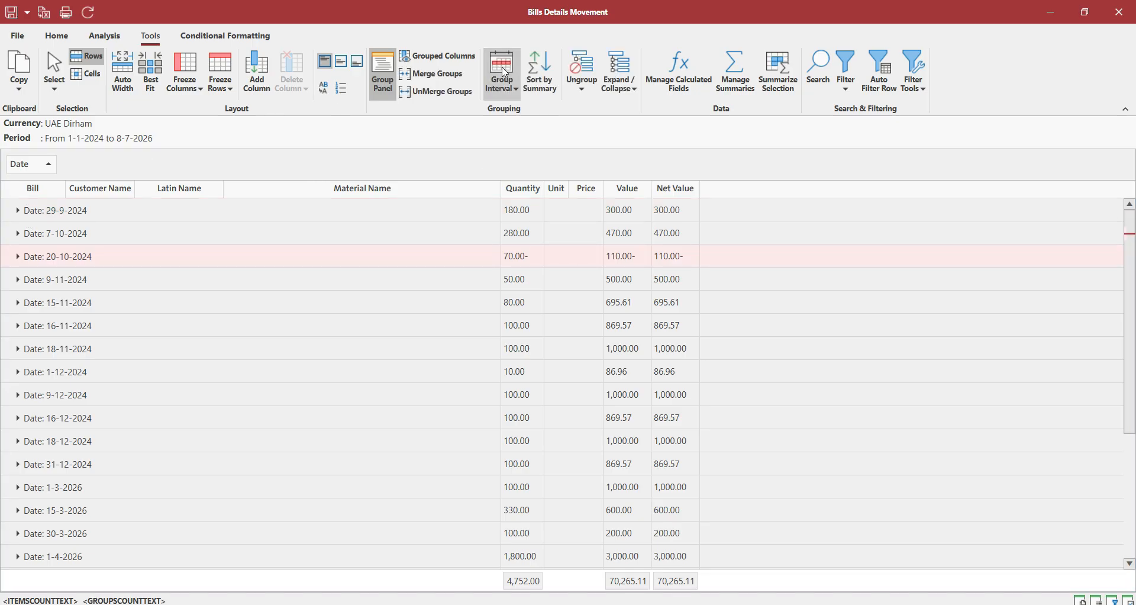
# Step: Compare the Date grouping at the Month, Year and Range intervals
pyautogui.click(502, 72)
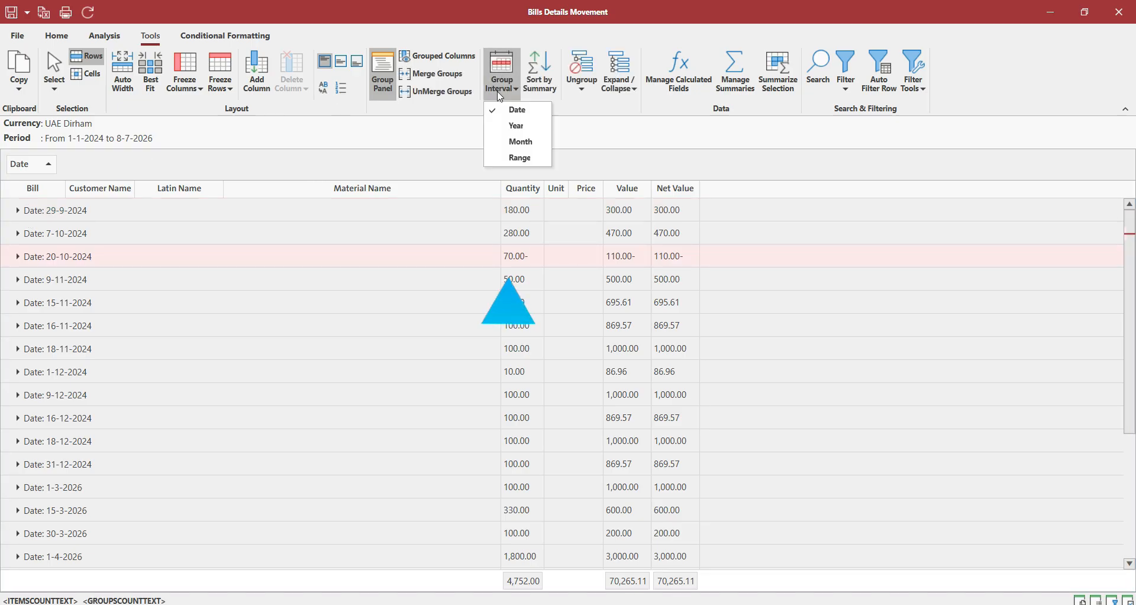
pyautogui.click(515, 142)
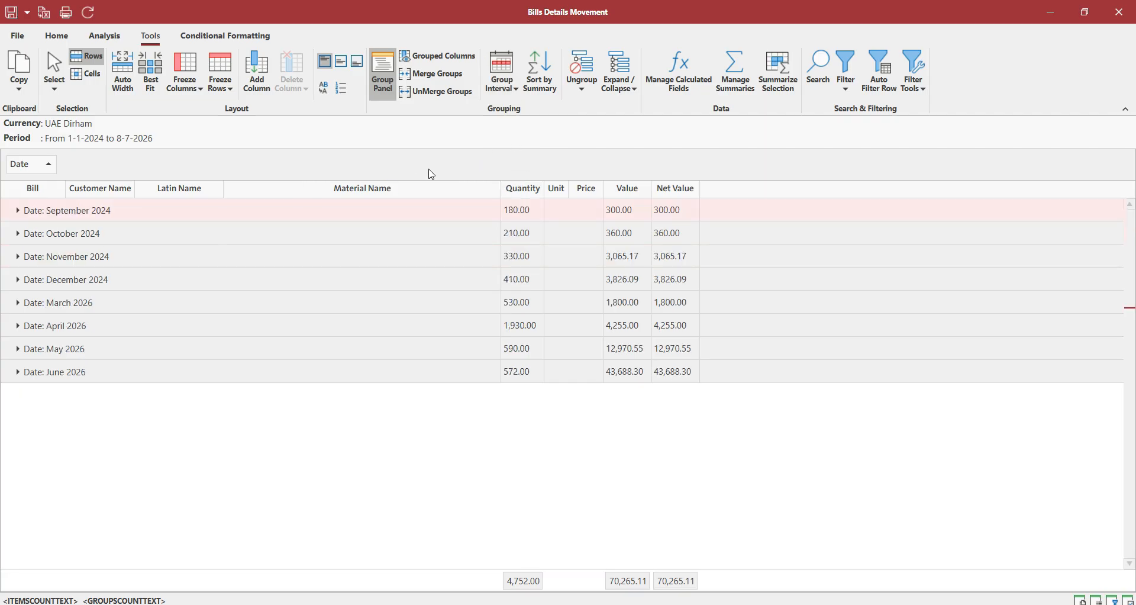
pyautogui.click(512, 76)
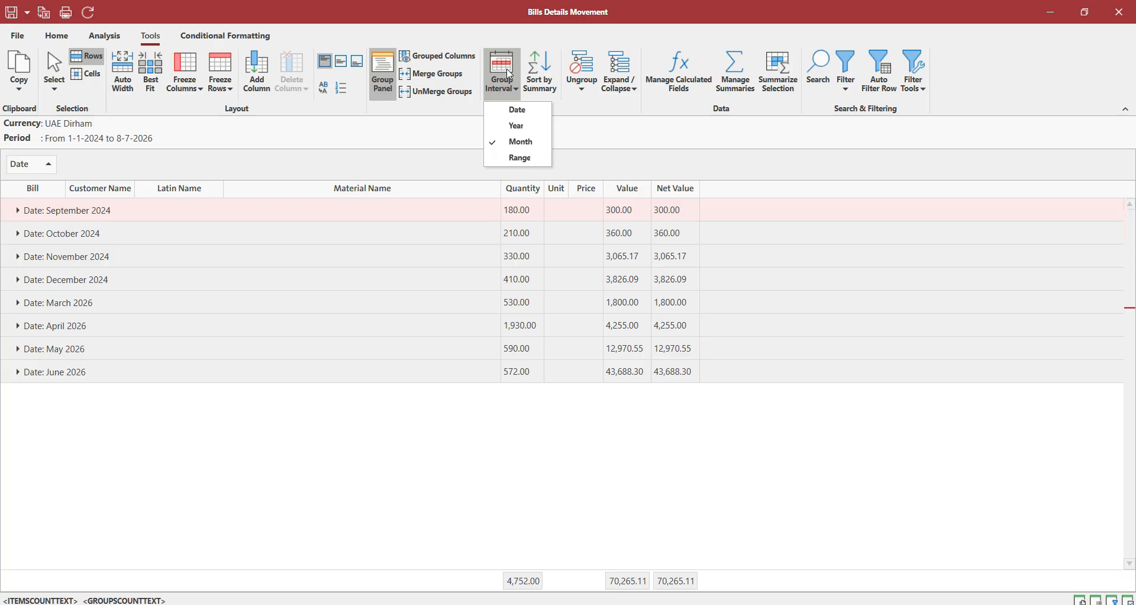
pyautogui.click(513, 127)
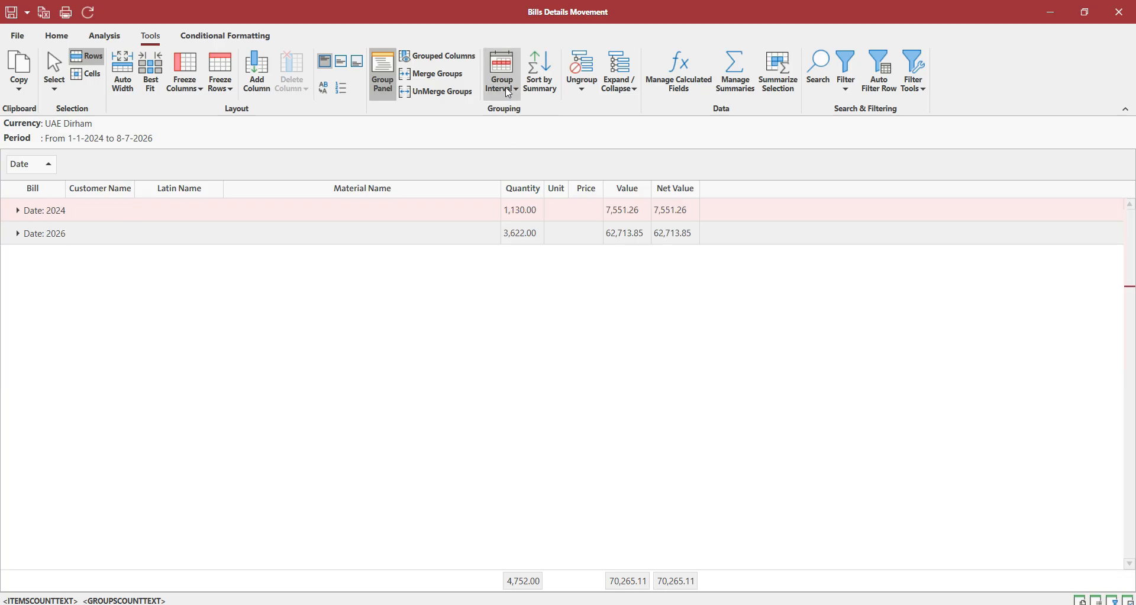
pyautogui.click(508, 92)
pyautogui.click(514, 159)
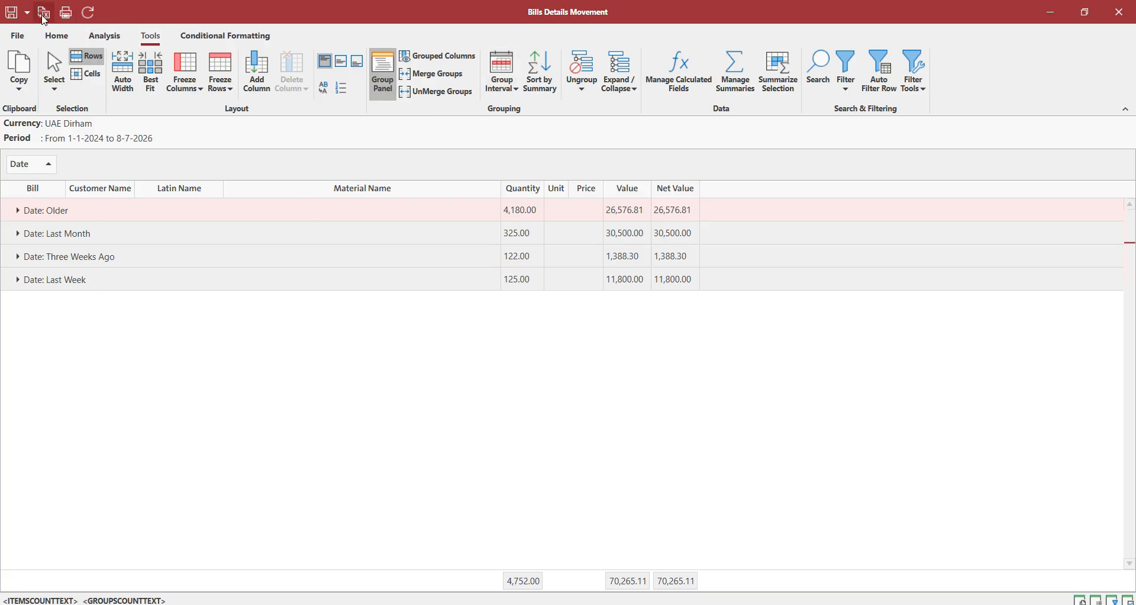
# Step: Set the Date group interval to Month and save the layout under the new name "Grouped By Date"
pyautogui.click(501, 79)
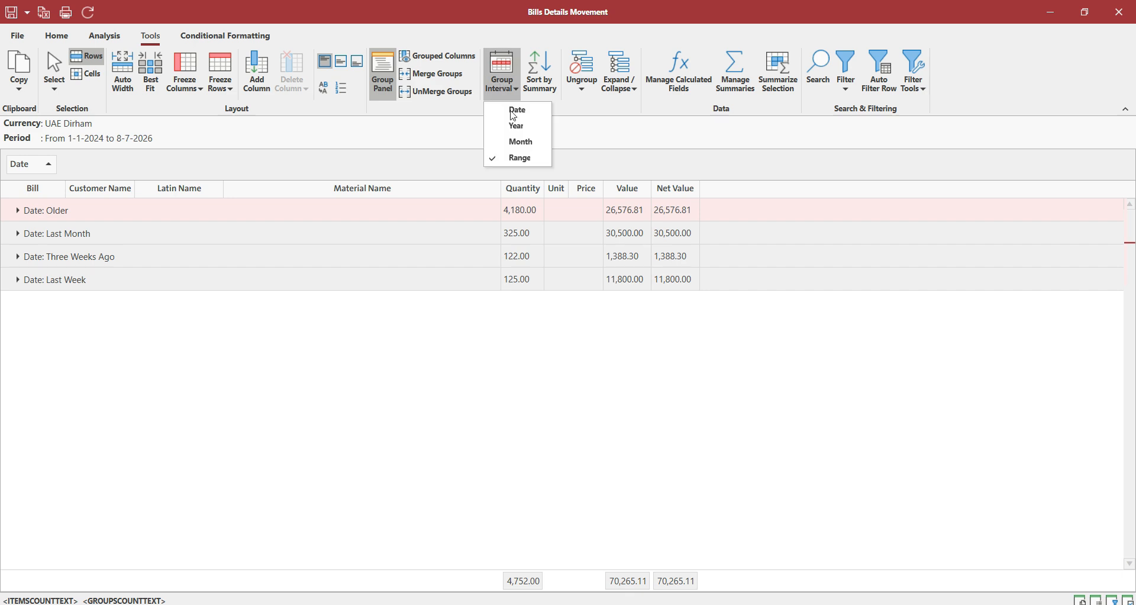
pyautogui.click(516, 142)
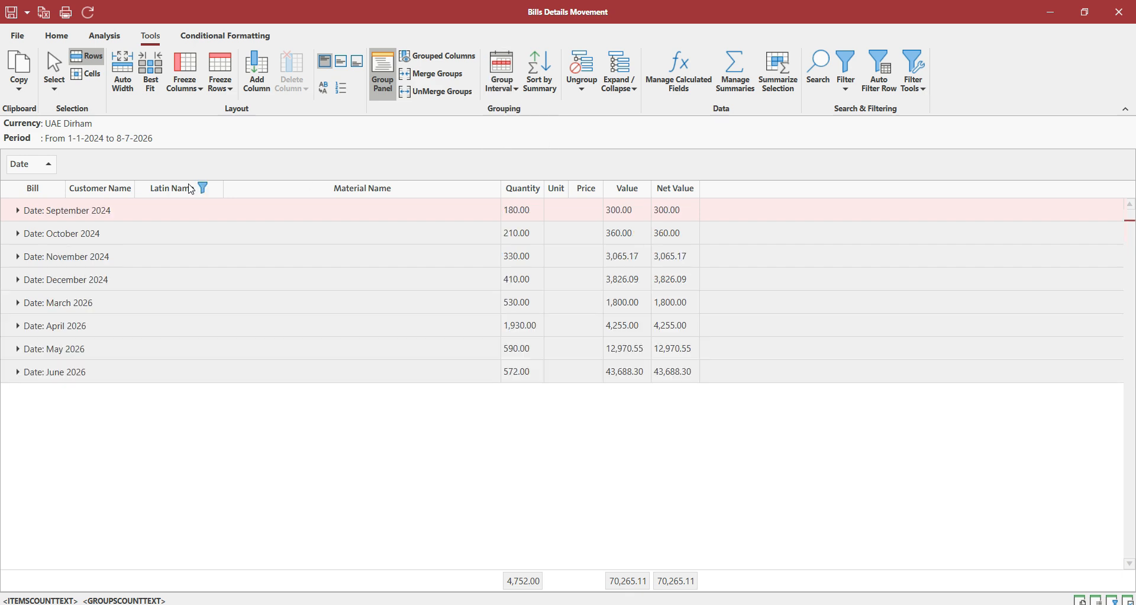
pyautogui.click(27, 13)
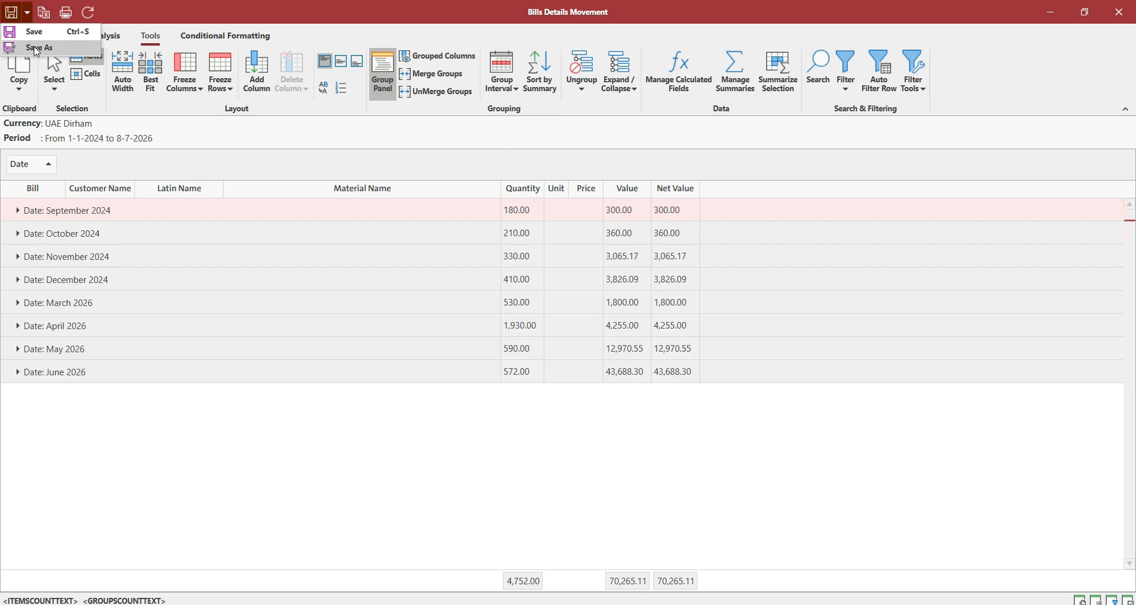
pyautogui.click(36, 50)
pyautogui.write('Grouped By Date')
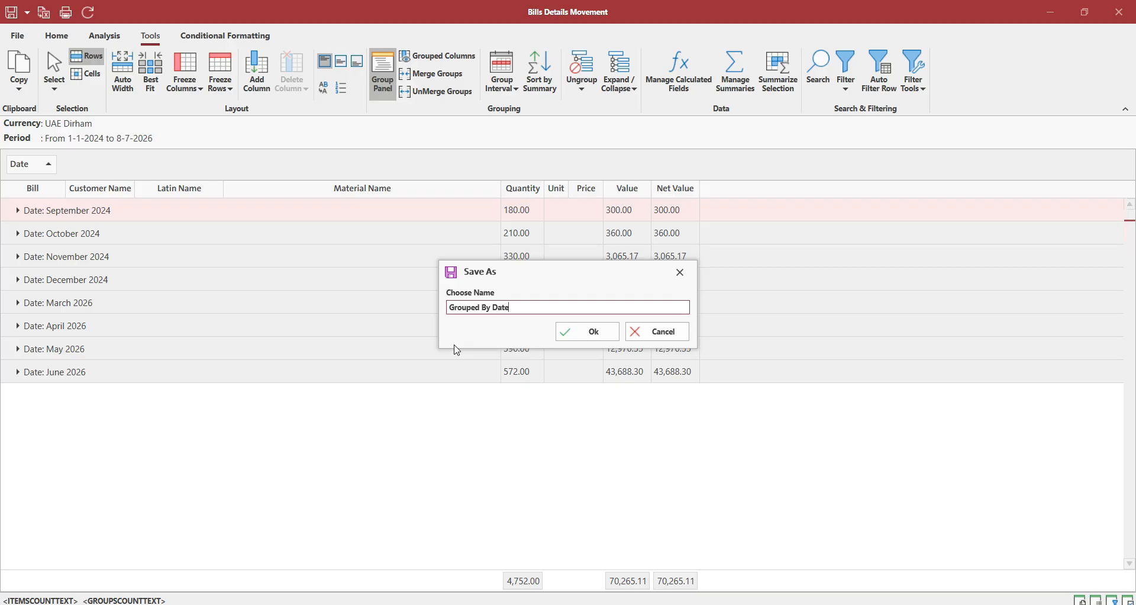
pyautogui.click(589, 332)
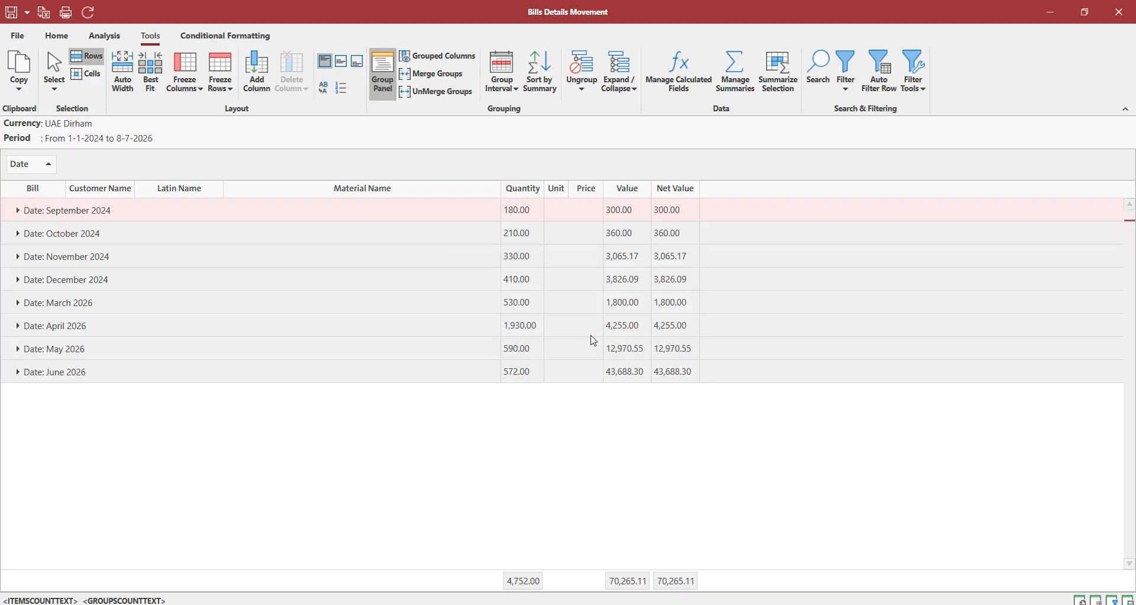
# Step: Close the date-grouped preview and preview the bills report again with the ungrouped Default layout
pyautogui.click(1119, 11)
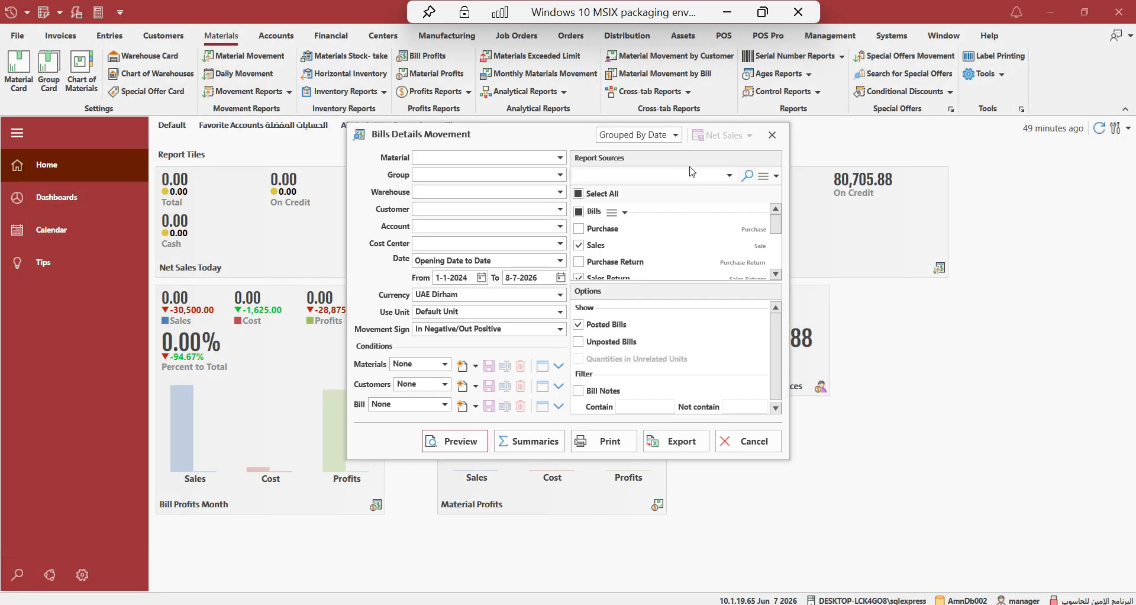
pyautogui.click(675, 135)
pyautogui.click(610, 152)
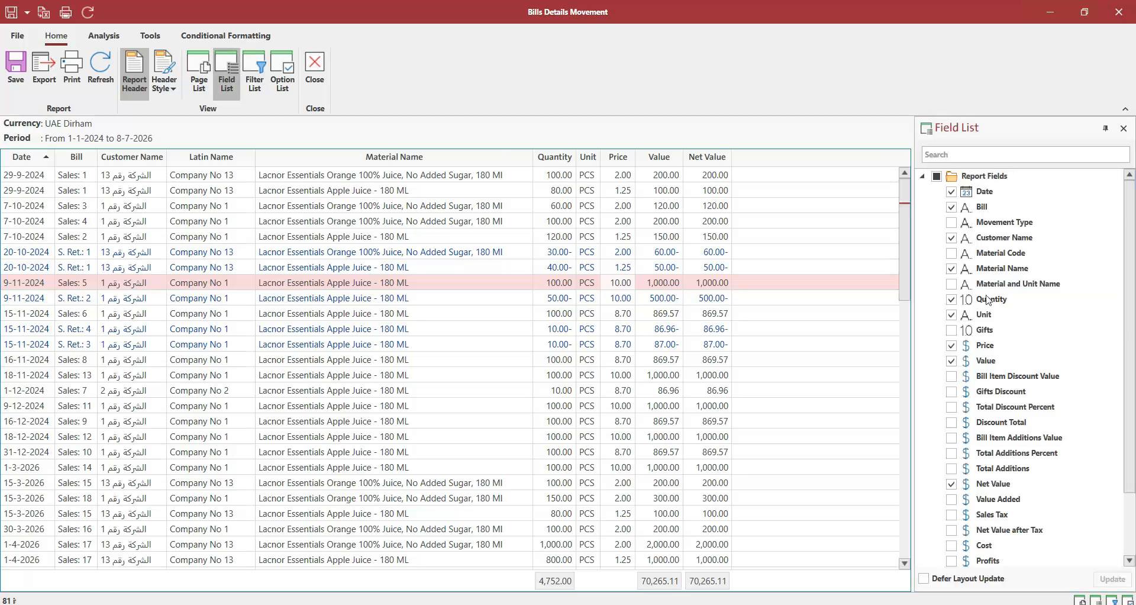
# Step: Add the Cost and Profits report fields as columns and close the field list
pyautogui.click(922, 177)
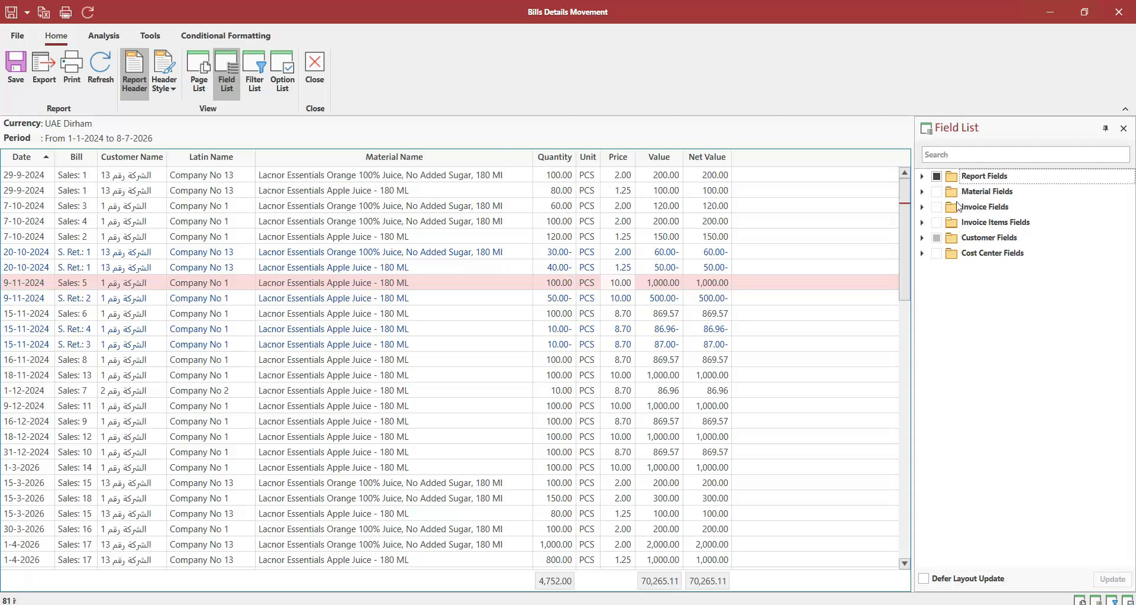
pyautogui.click(922, 177)
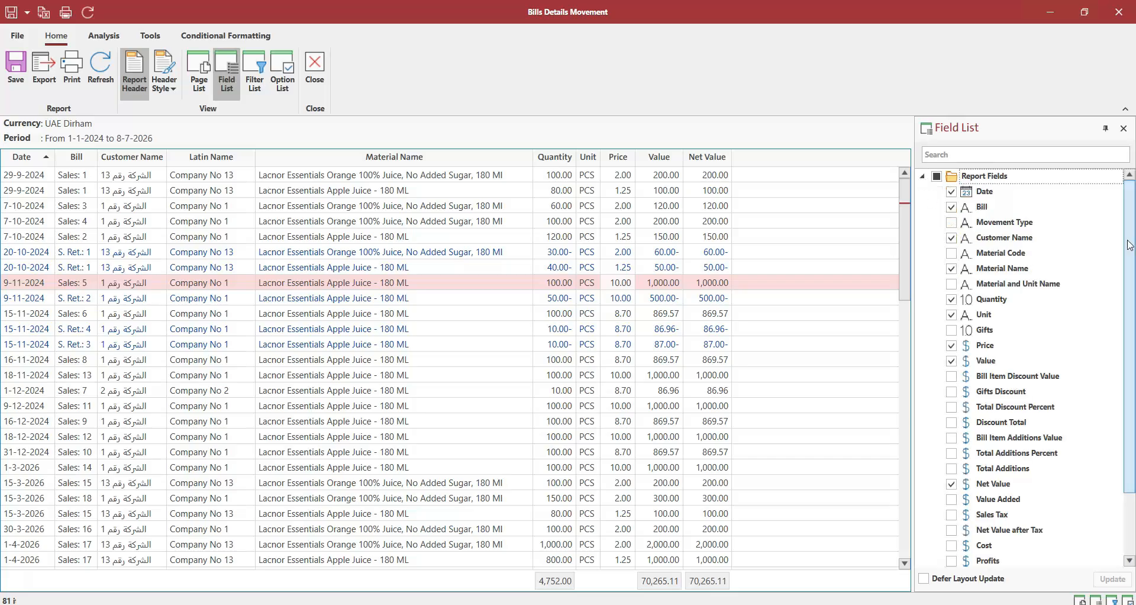
pyautogui.moveTo(1129, 244); pyautogui.dragTo(1129, 311)
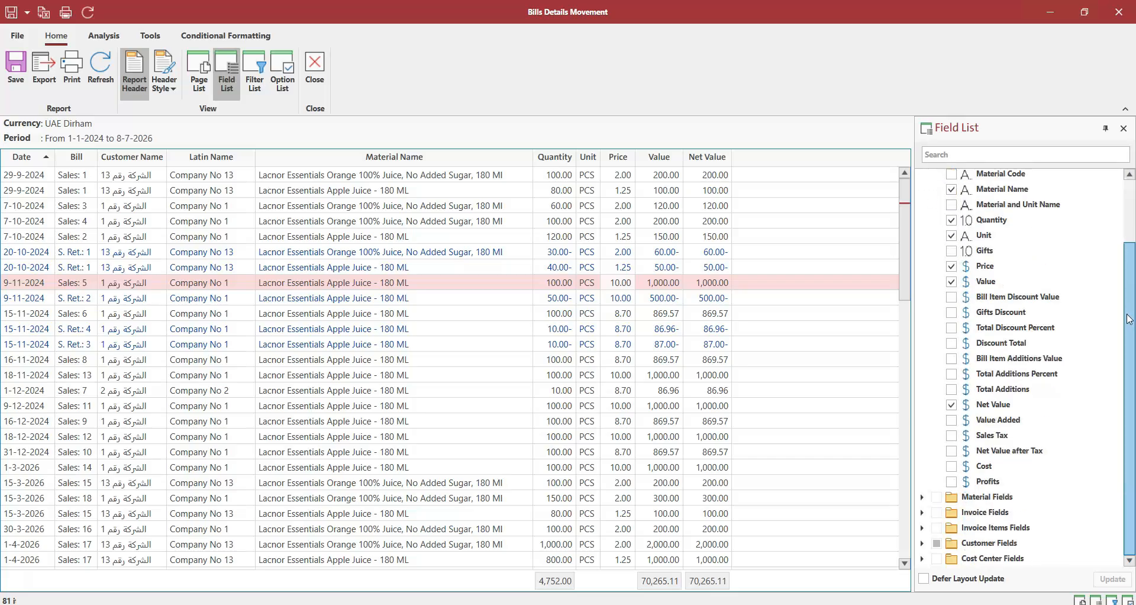
pyautogui.click(951, 466)
pyautogui.click(951, 482)
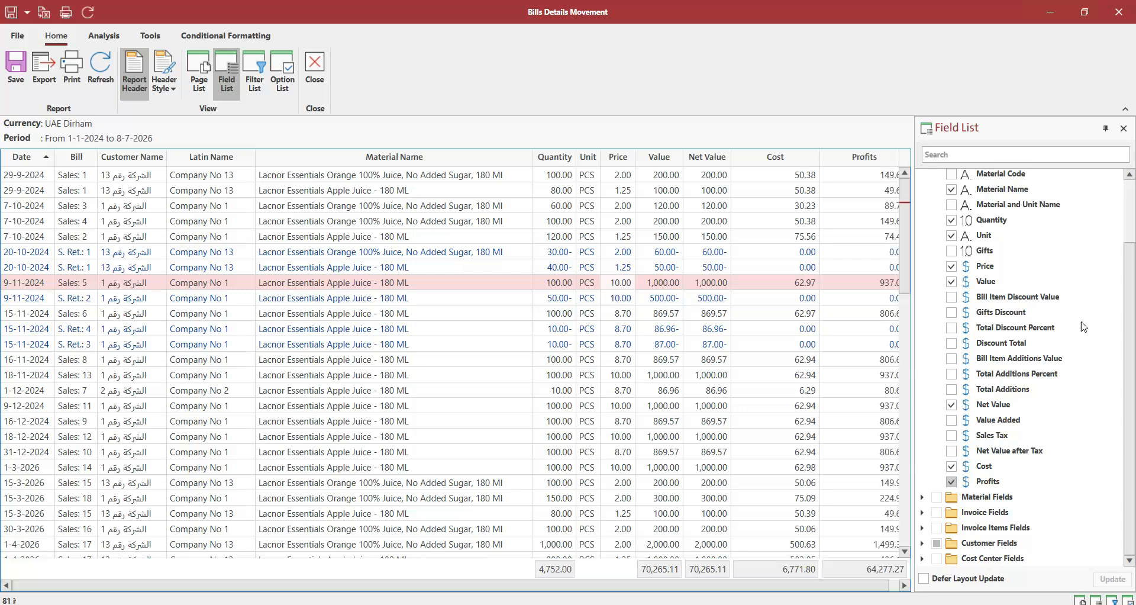
pyautogui.click(1124, 132)
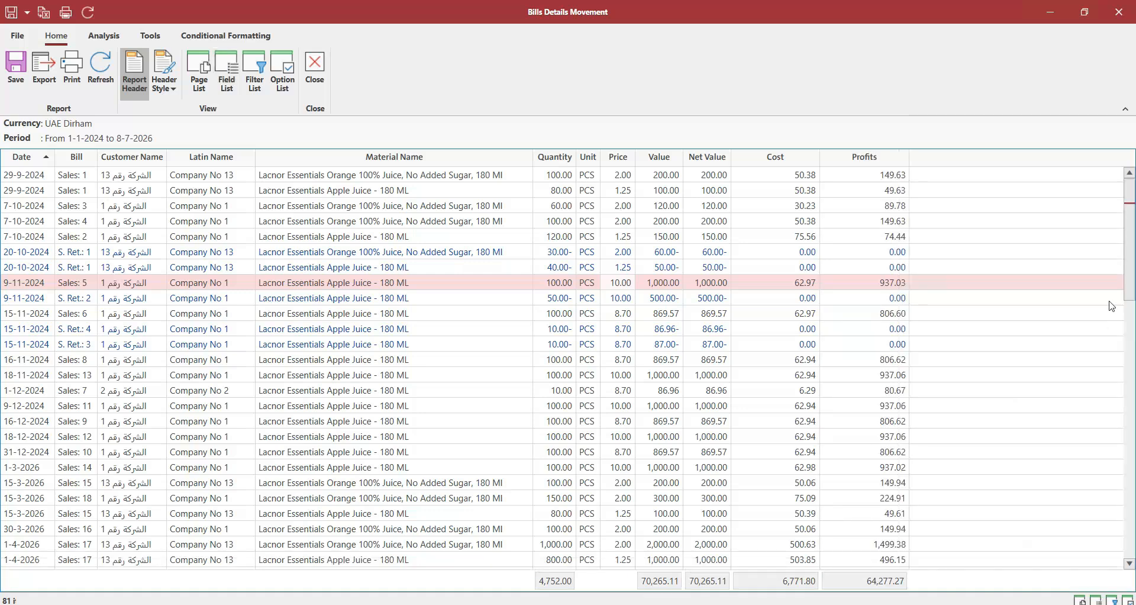
pyautogui.scroll(-5, 1131, 433)
pyautogui.moveTo(1132, 433); pyautogui.dragTo(1132, 477)
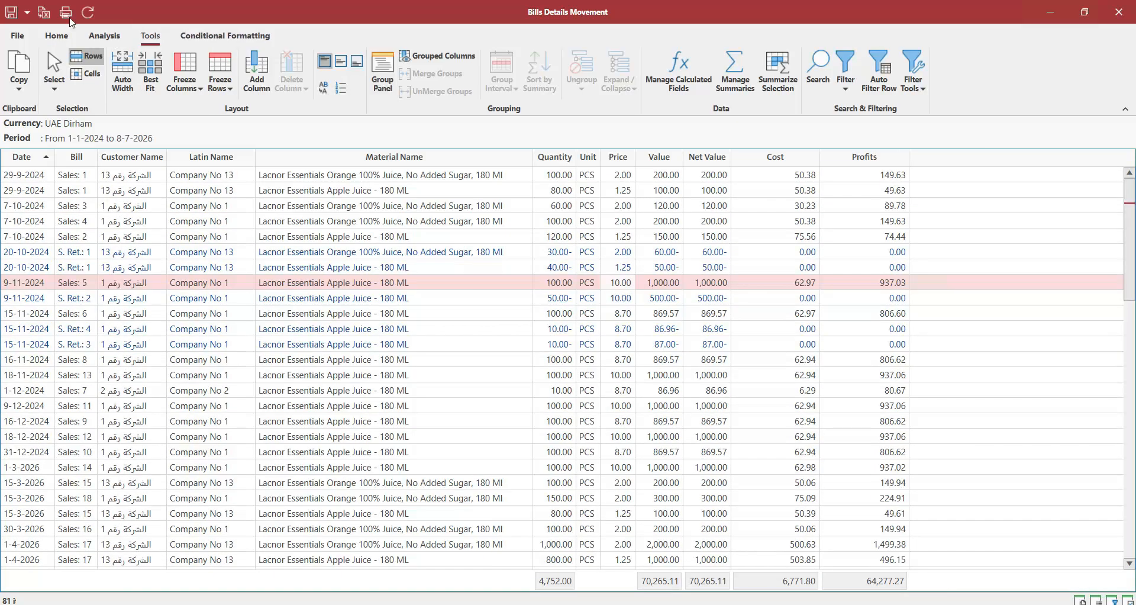
# Step: Save the report layout with cost and profits under the new name "Net Sales With Proft"
pyautogui.click(27, 13)
pyautogui.click(36, 48)
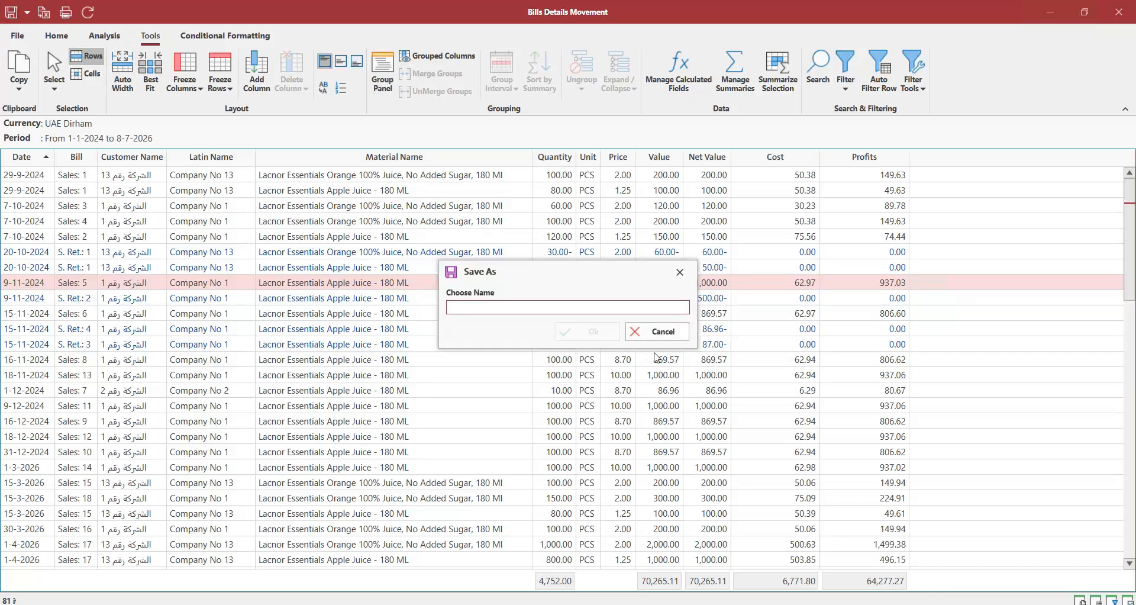
pyautogui.write('Net Sales With Proft')
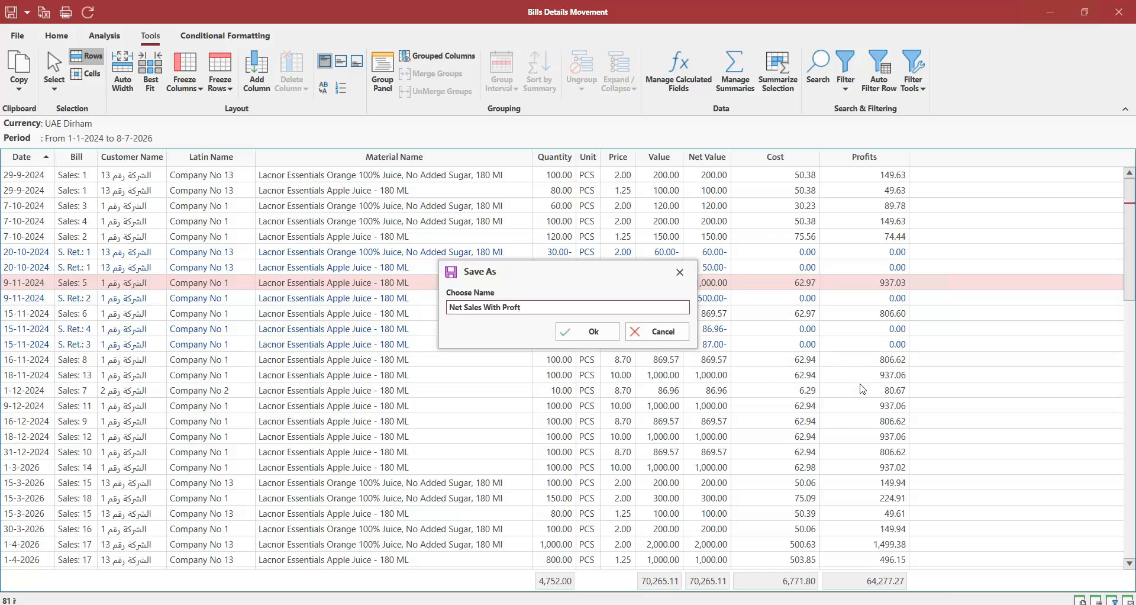
pyautogui.click(583, 334)
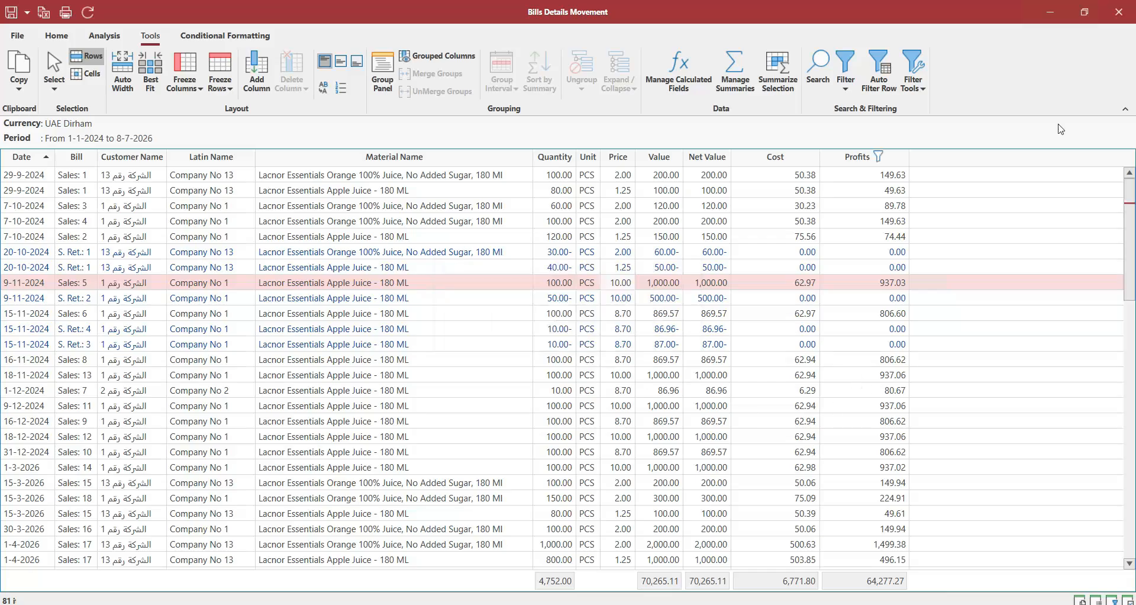
# Step: Close the Bills Details Movement preview and its options window, and open the Customers Balances report
pyautogui.click(1128, 24)
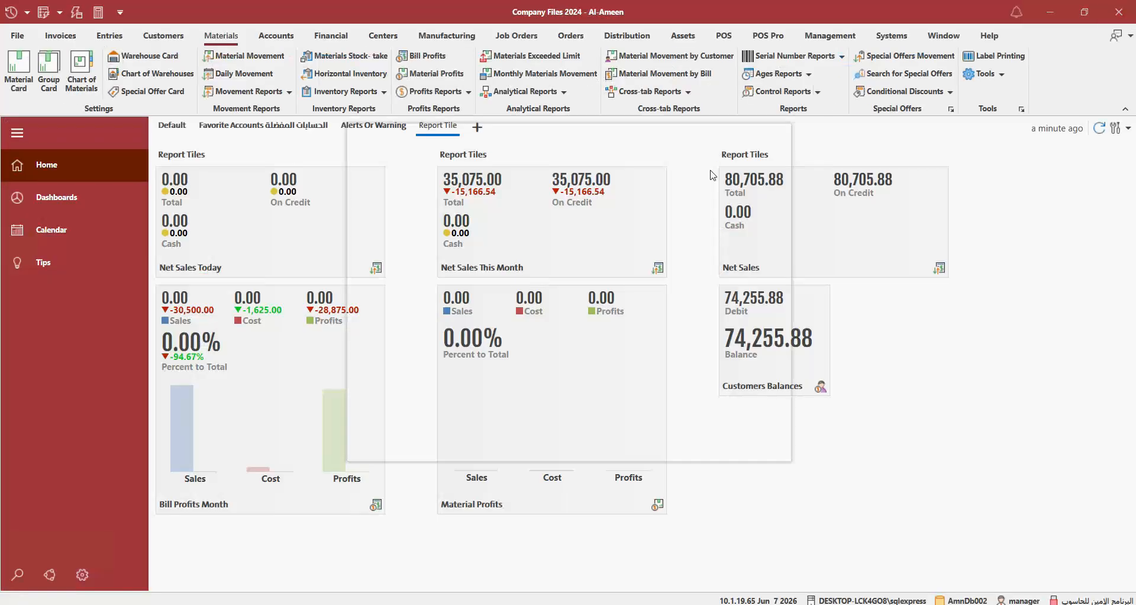
pyautogui.click(774, 137)
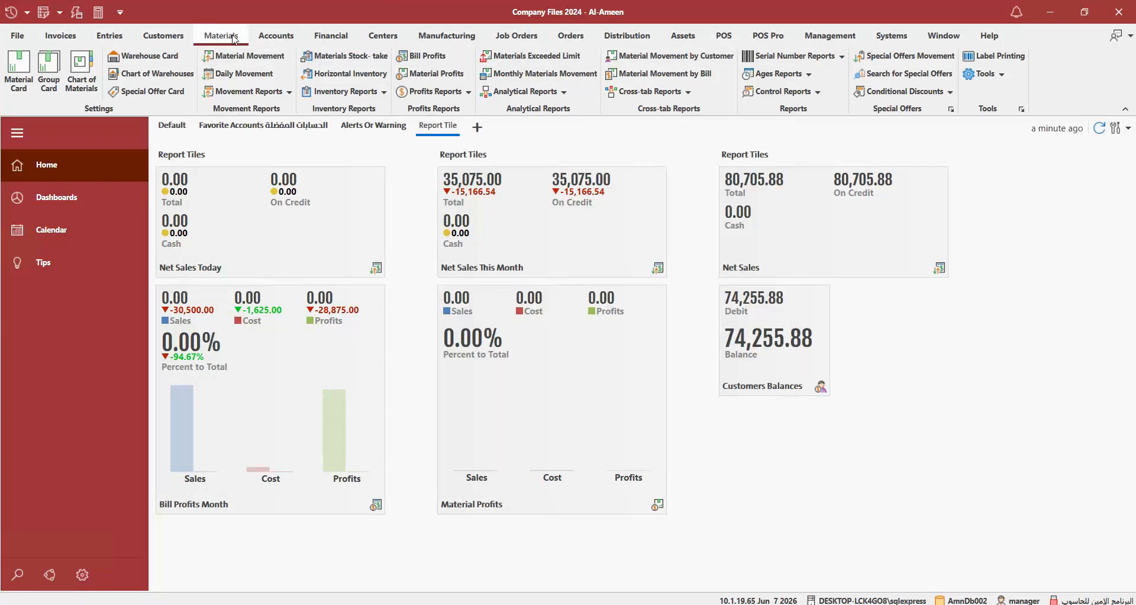
pyautogui.click(162, 36)
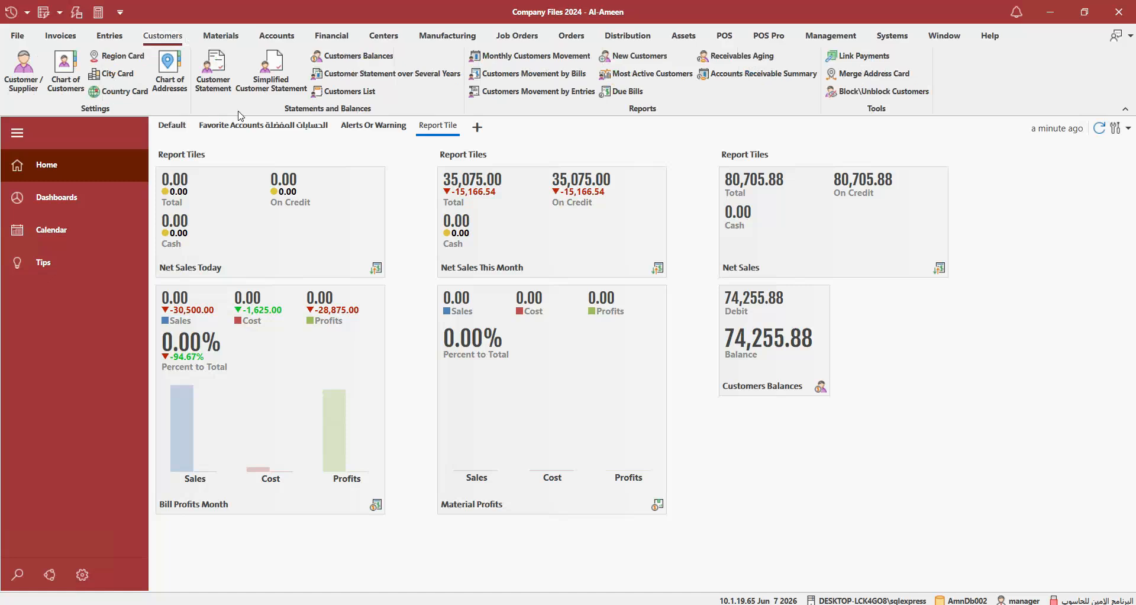
pyautogui.click(353, 56)
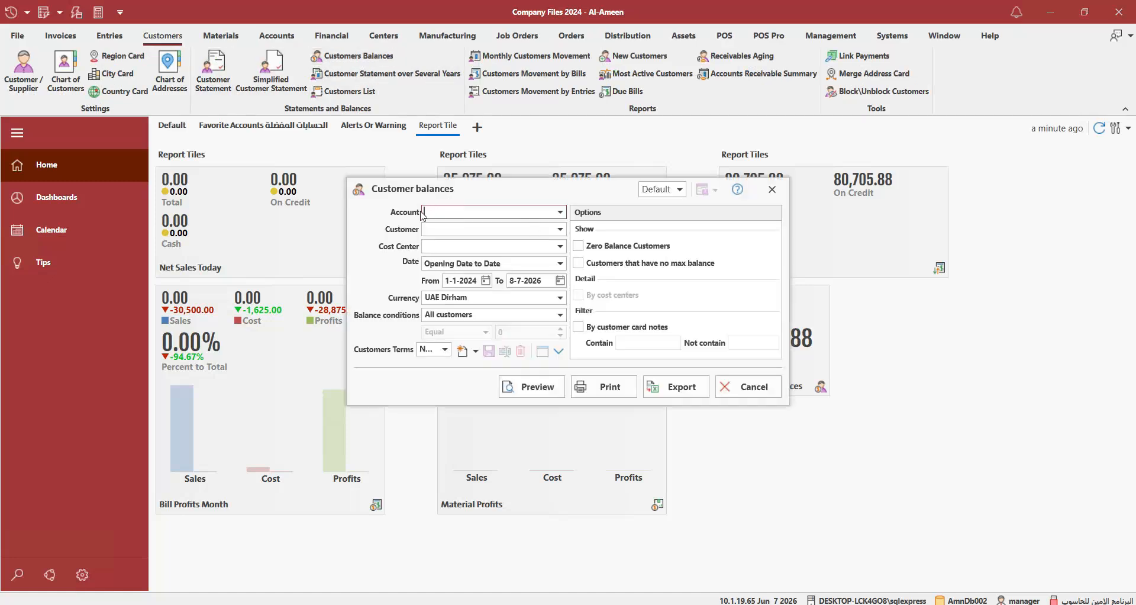
# Step: Set the Customer balances report's account to 121 Clients
pyautogui.click(653, 197)
pyautogui.click(653, 197)
pyautogui.click(481, 214)
pyautogui.click(476, 214)
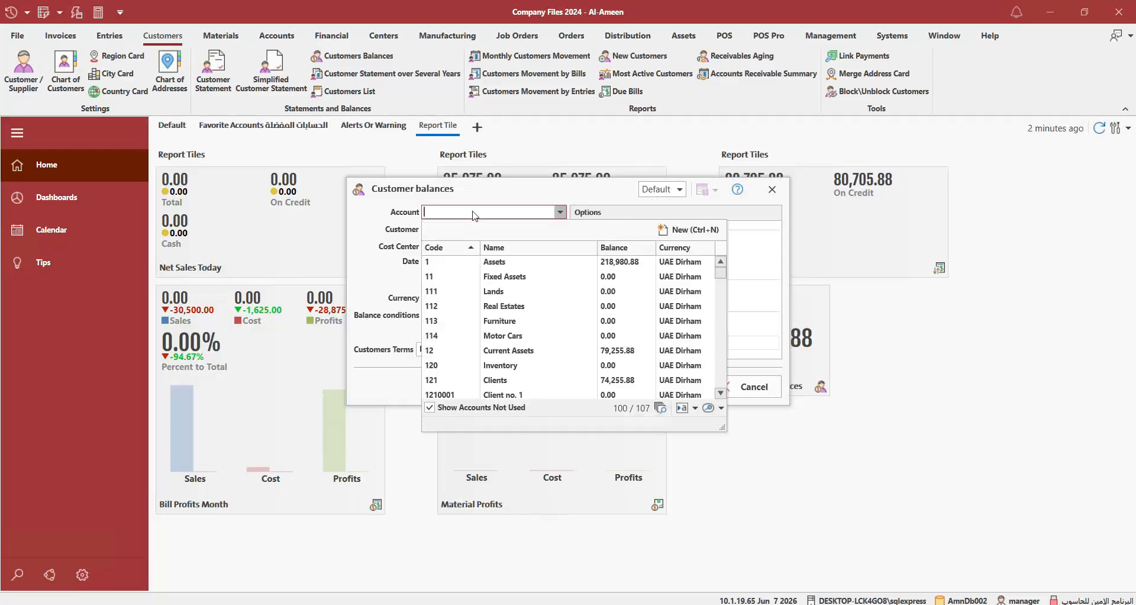
pyautogui.write('1')
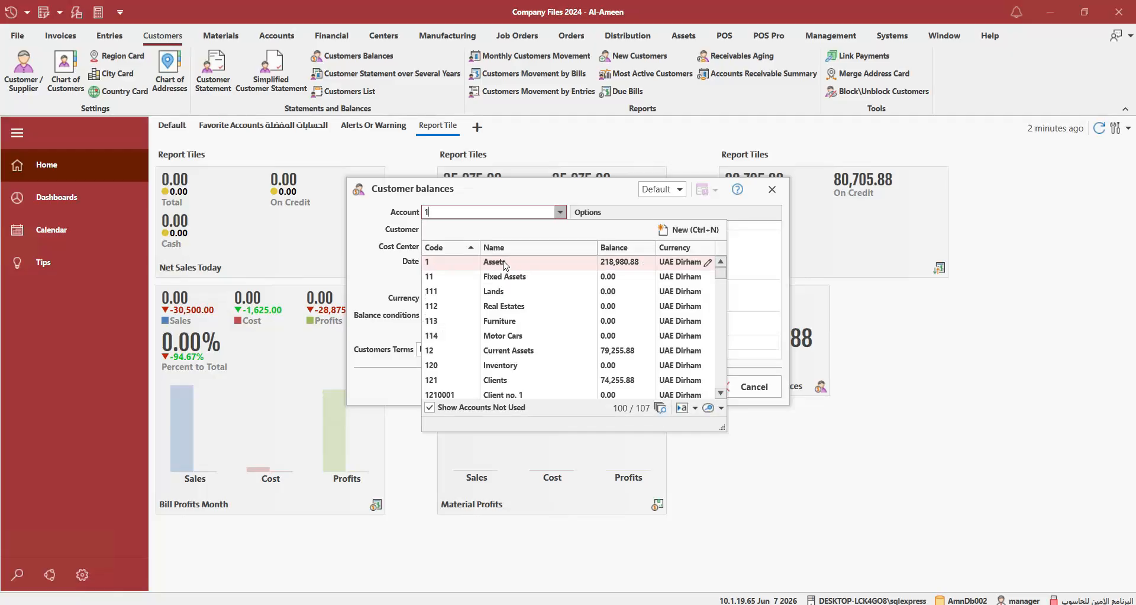
pyautogui.write('21')
pyautogui.click(503, 266)
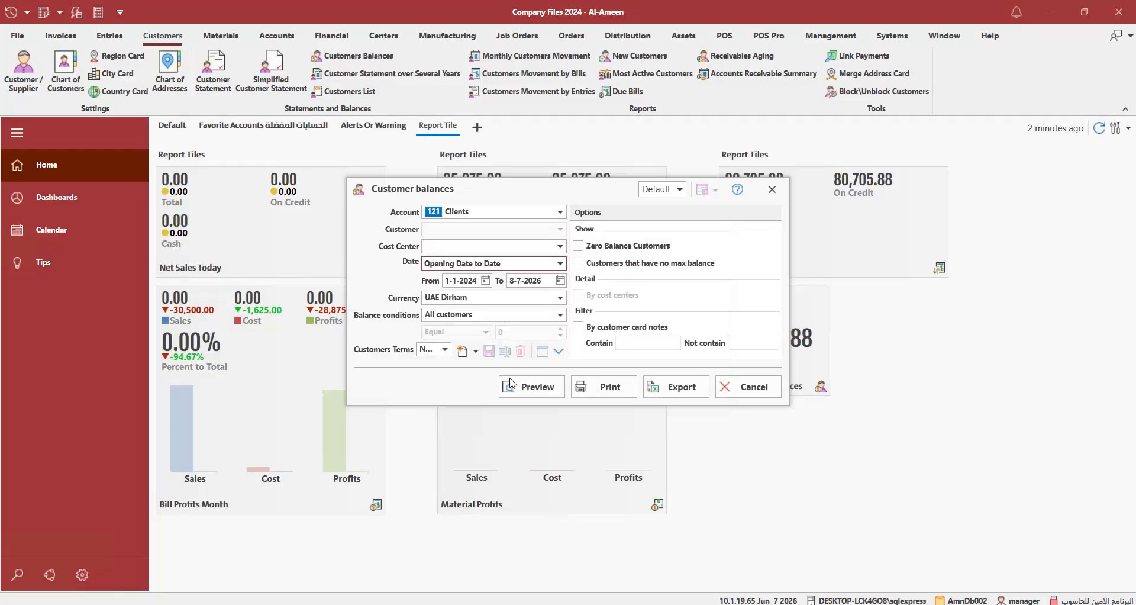
# Step: Choose None as the Customer balances layout and preview the report
pyautogui.click(657, 189)
pyautogui.click(653, 207)
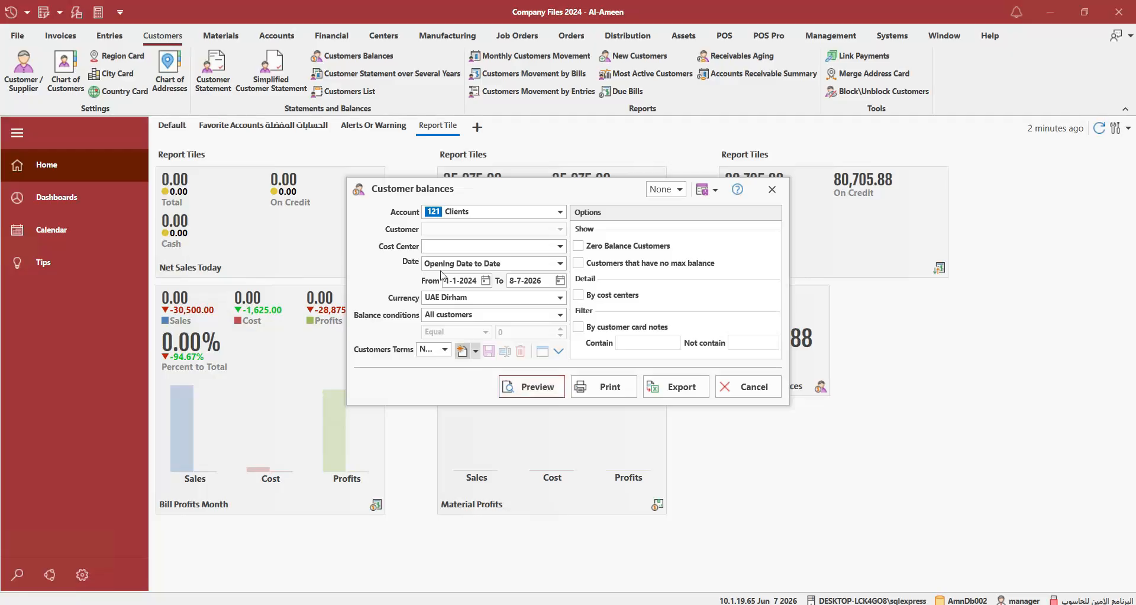
pyautogui.click(543, 393)
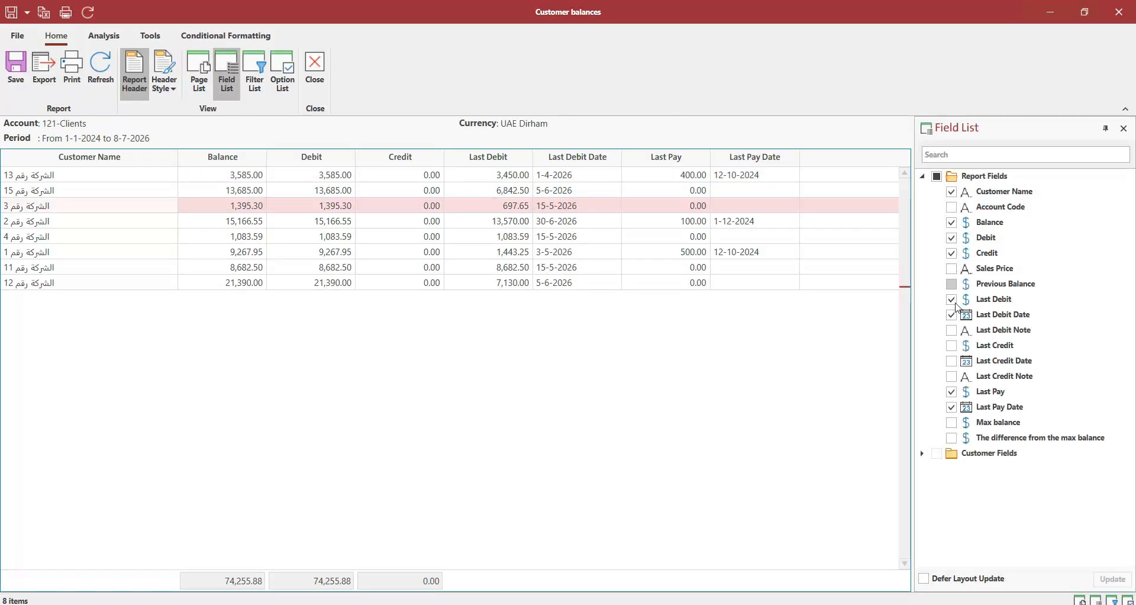
# Step: Remove the Credit, Debit, Last Debit, Last Debit Date, Last Pay and Last Pay Date columns from the customer balances
pyautogui.click(951, 252)
pyautogui.click(951, 238)
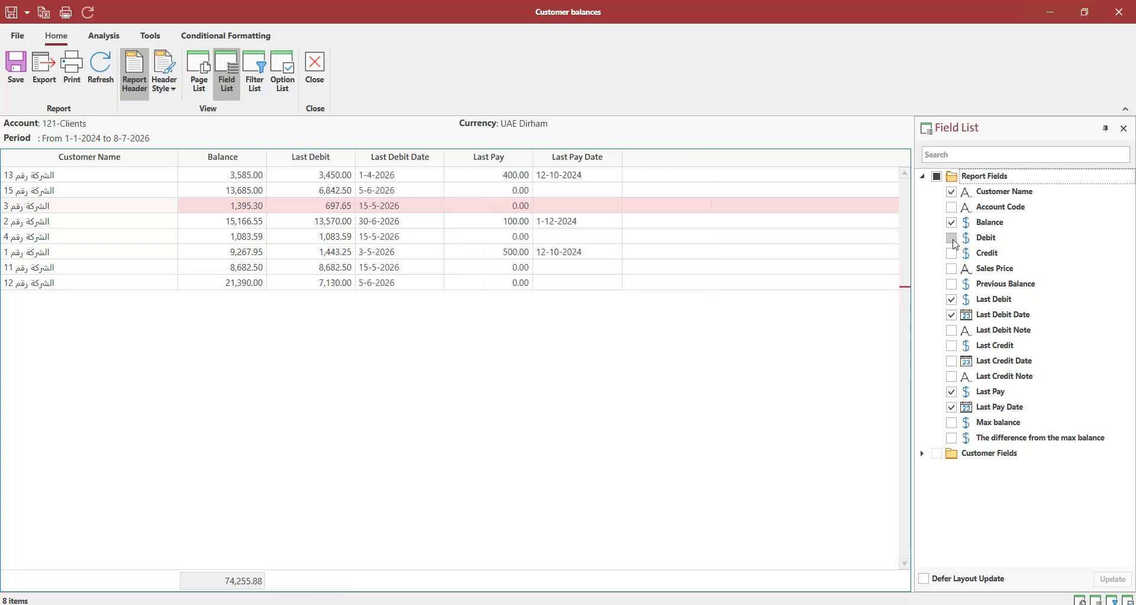
pyautogui.click(951, 298)
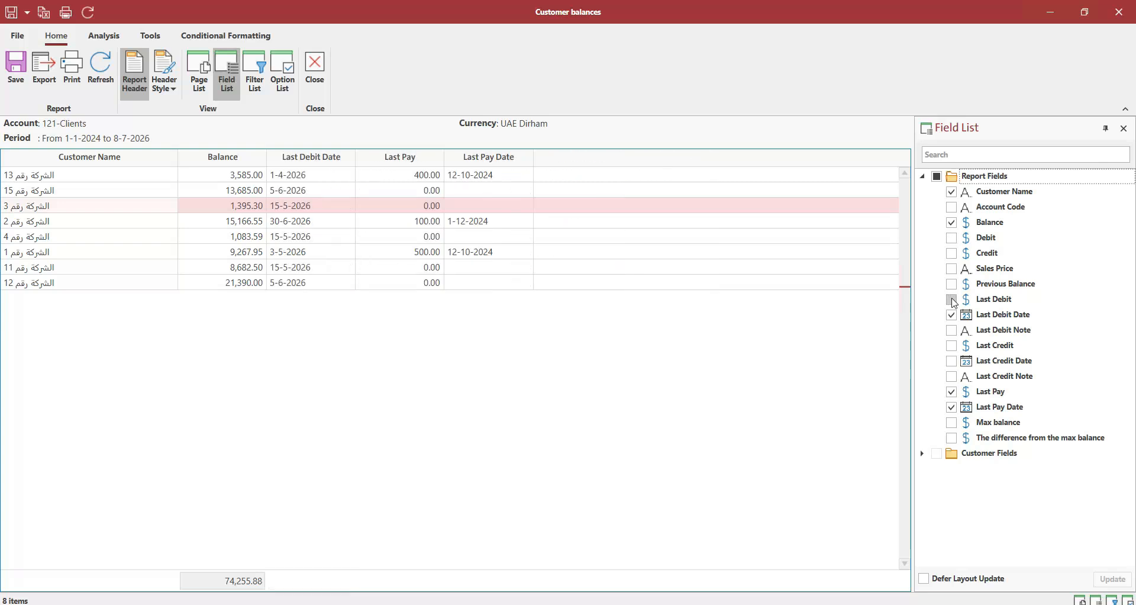
pyautogui.click(951, 314)
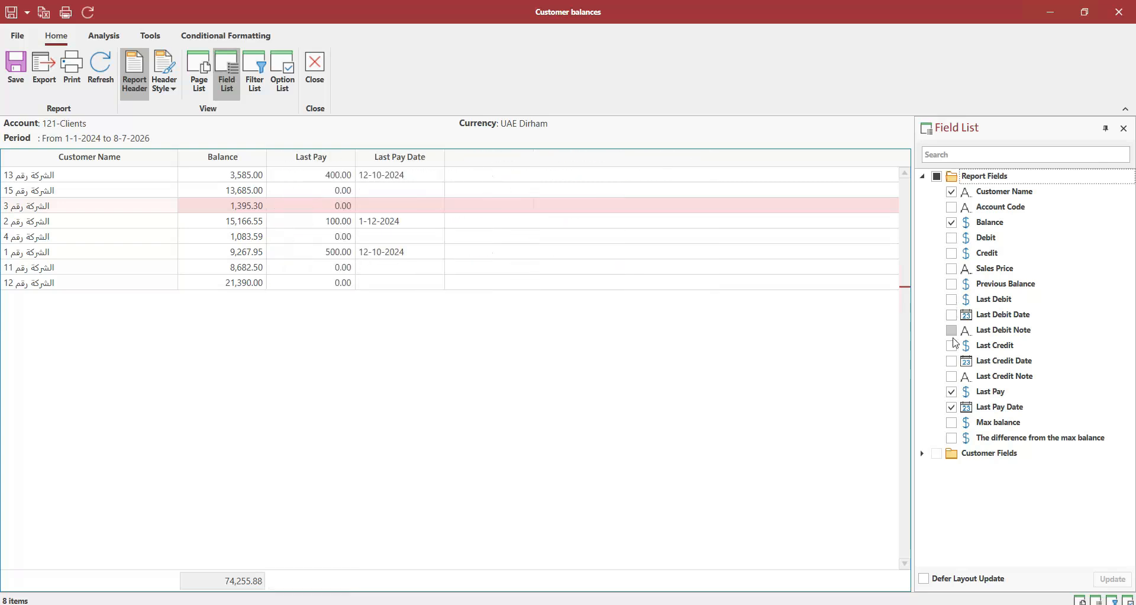
pyautogui.click(951, 393)
pyautogui.click(953, 407)
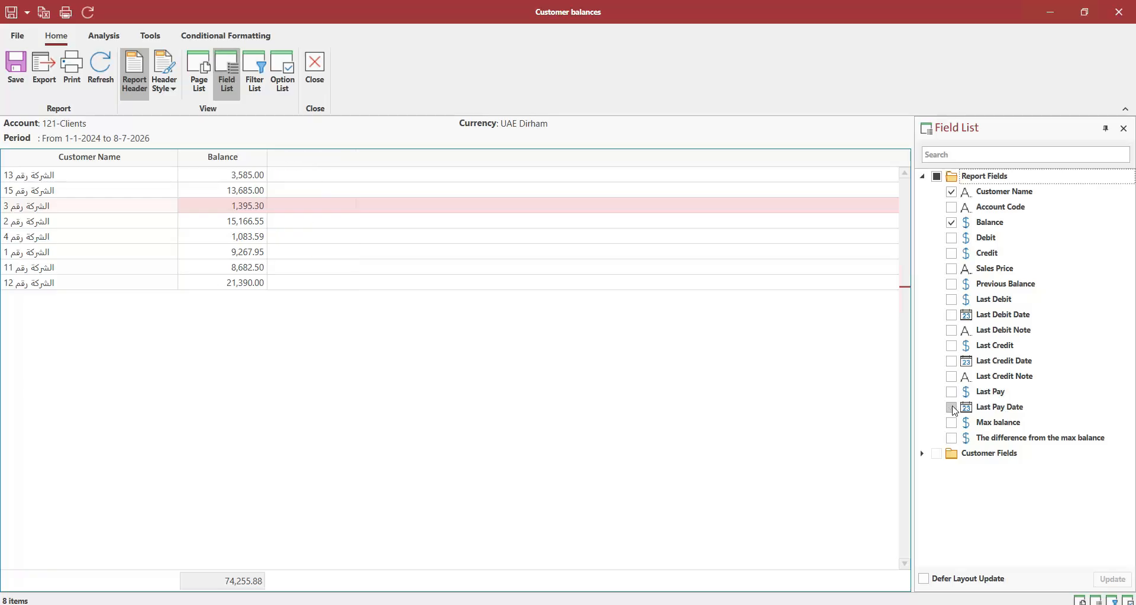
# Step: Add the customer fields Latin Name, Phone1, Phone2 and Mobile as columns in the customer balances report
pyautogui.click(922, 454)
pyautogui.click(952, 484)
pyautogui.moveTo(1130, 294); pyautogui.dragTo(1132, 403)
pyautogui.click(951, 521)
pyautogui.click(951, 536)
pyautogui.click(951, 551)
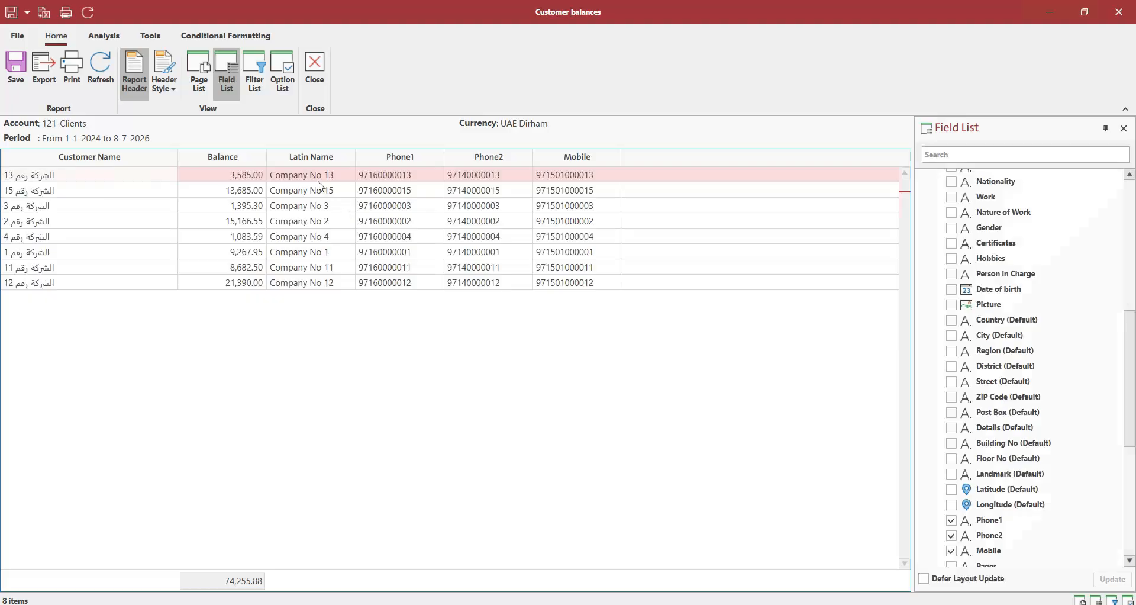
# Step: Move the Latin Name column ahead of Customer Name in the customer balances, save the layout and close the report
pyautogui.moveTo(308, 158); pyautogui.dragTo(58, 172)
pyautogui.click(28, 17)
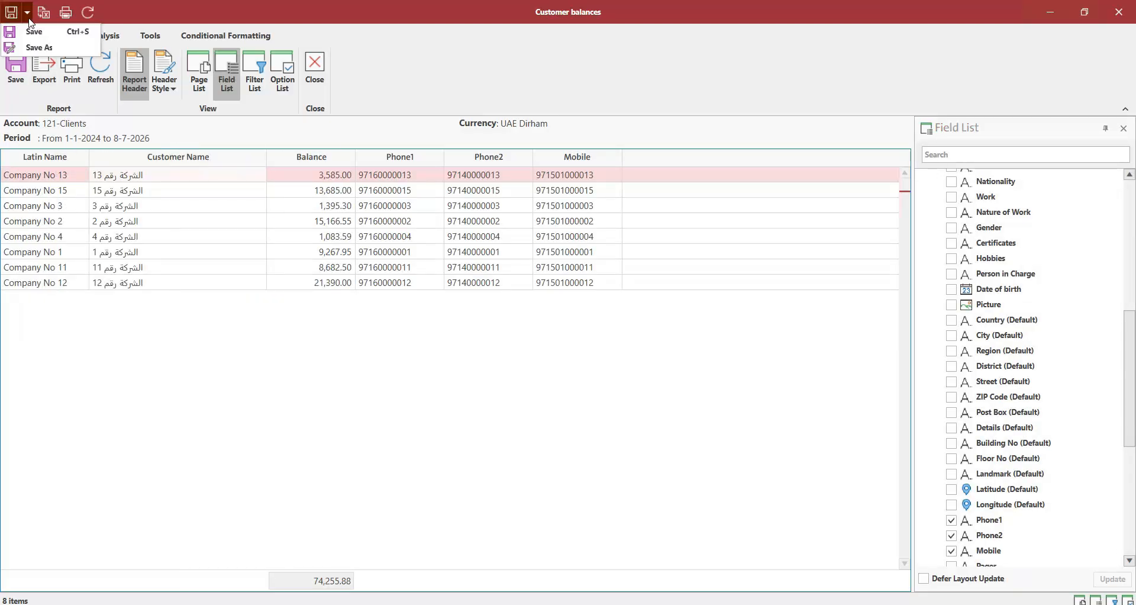
pyautogui.click(36, 31)
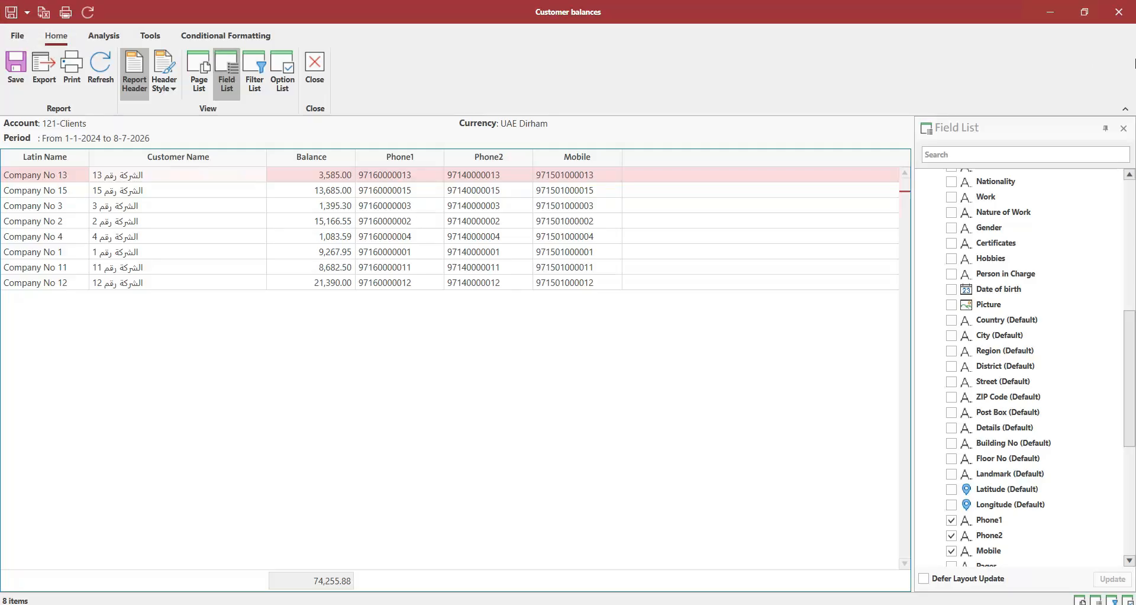
pyautogui.click(1118, 12)
# Step: Preview the Customer balances report with the Default layout and close its settings
pyautogui.click(661, 189)
pyautogui.click(661, 221)
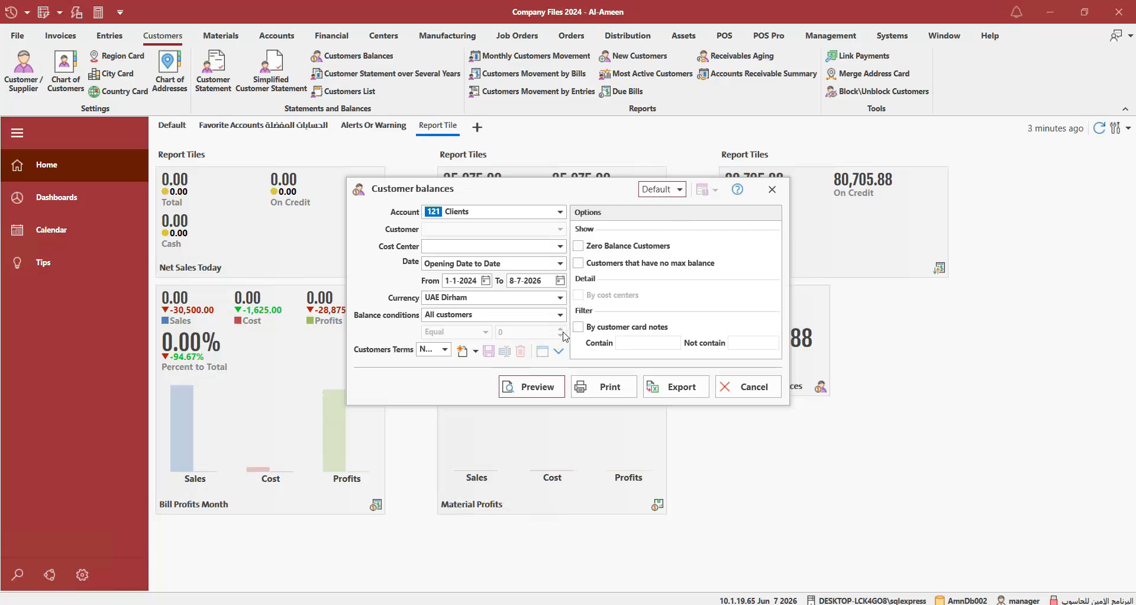
pyautogui.click(532, 388)
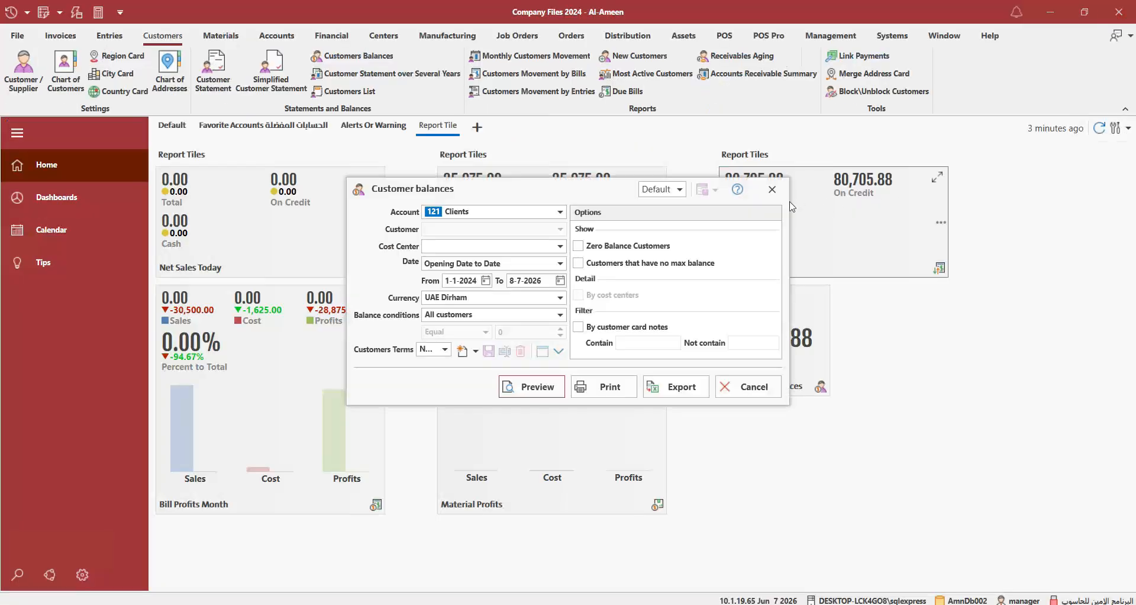
pyautogui.click(772, 188)
# Step: Preview the Materials Stock-take report with the price set to Cost and the price policy set to Average
pyautogui.click(221, 36)
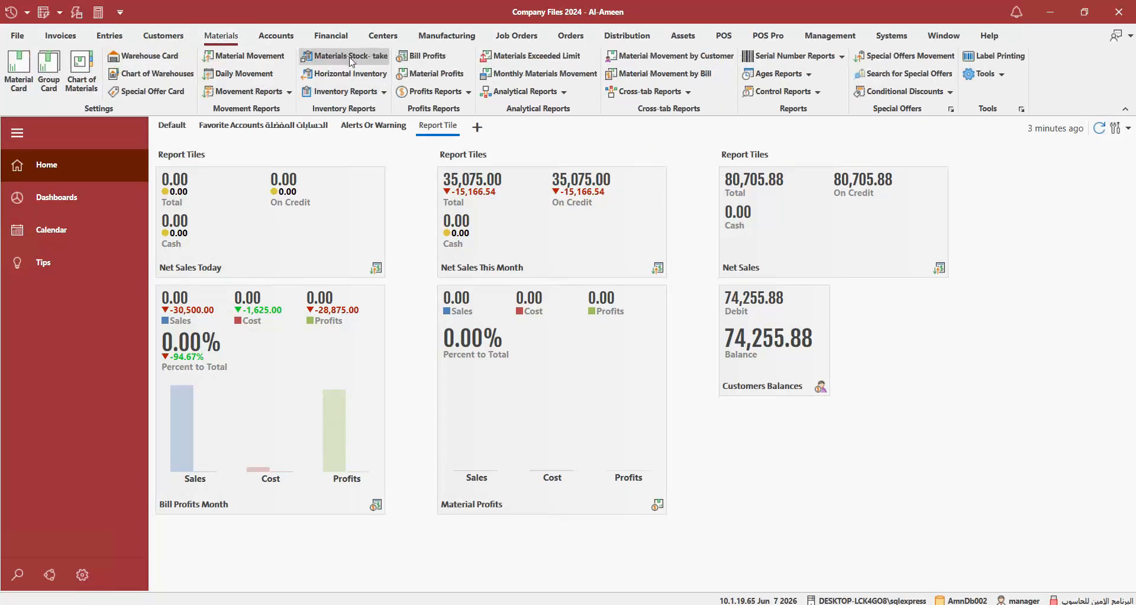
pyautogui.click(327, 57)
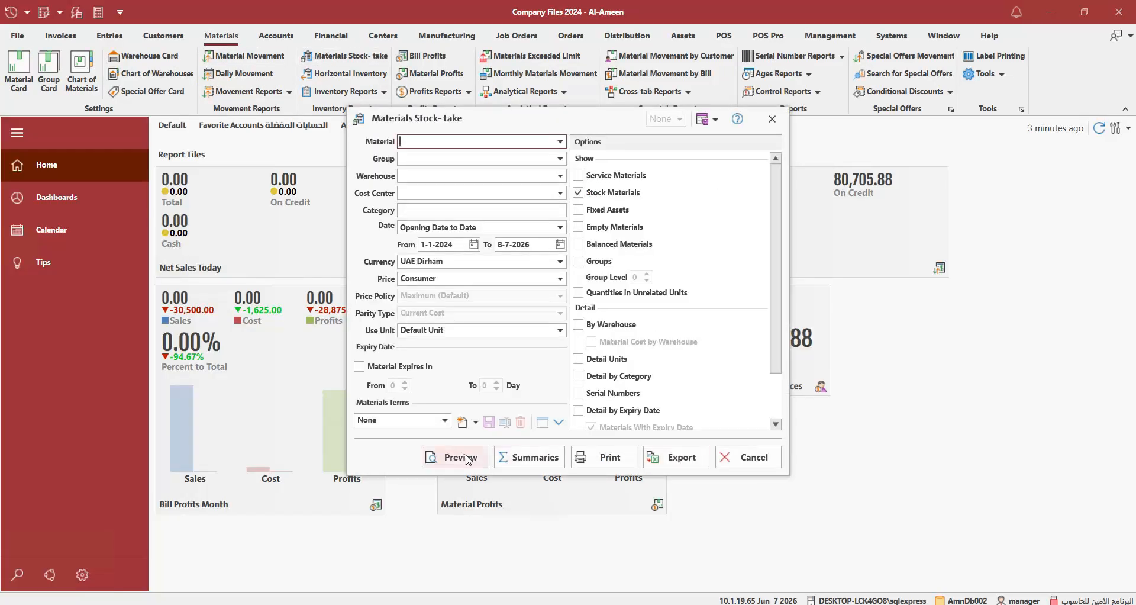
pyautogui.click(416, 280)
pyautogui.click(416, 294)
pyautogui.click(416, 296)
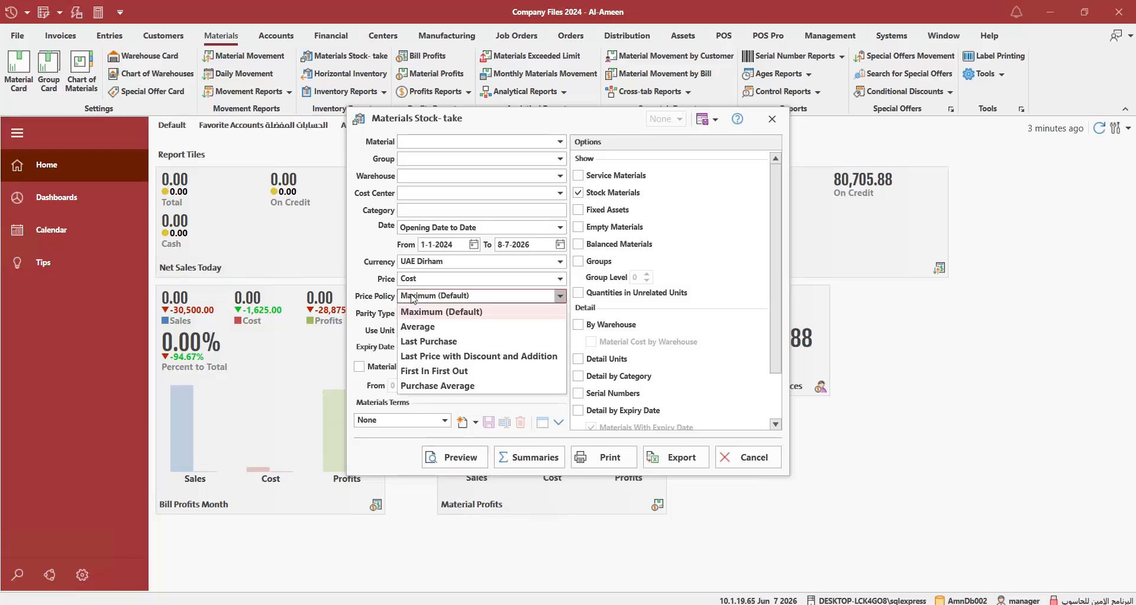
pyautogui.click(417, 326)
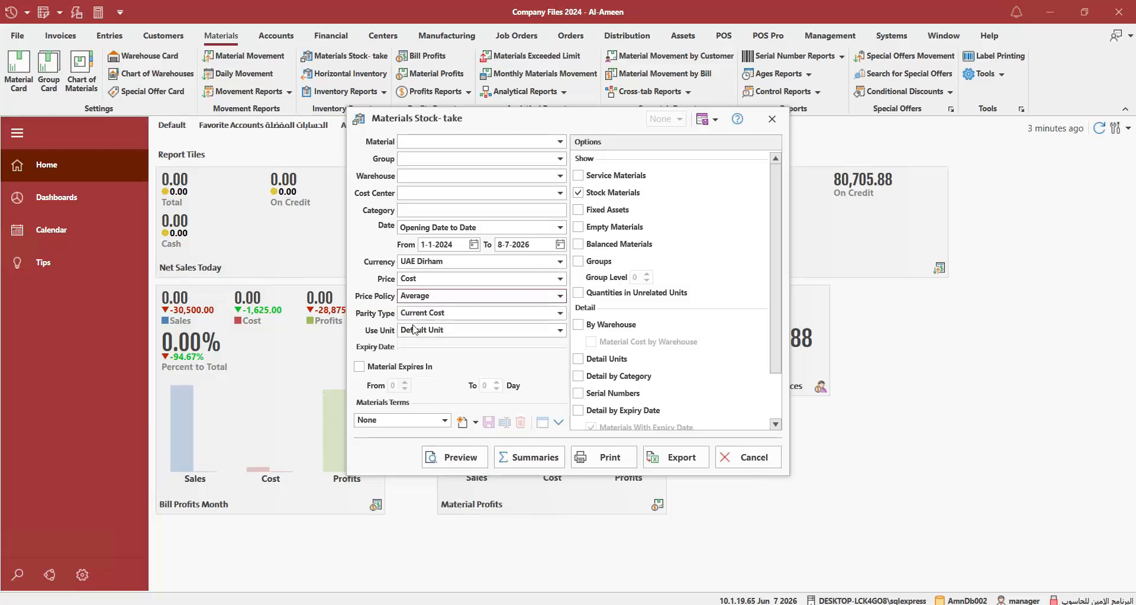
pyautogui.click(442, 456)
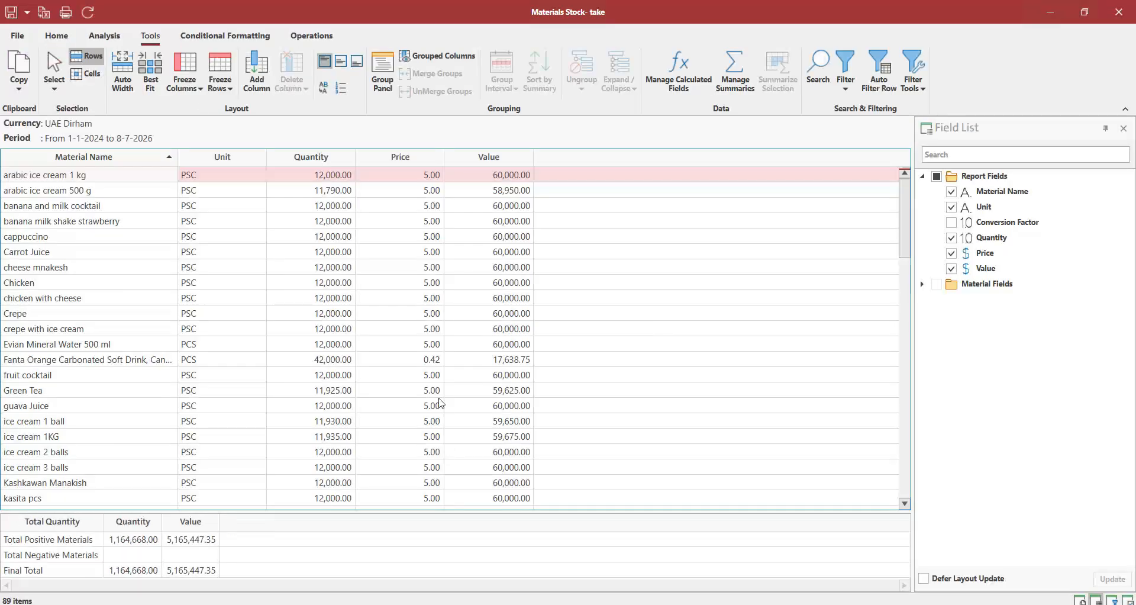
# Step: Add the material fields Material Code, Latin Name and Group Name as columns in the stock-take report
pyautogui.click(253, 299)
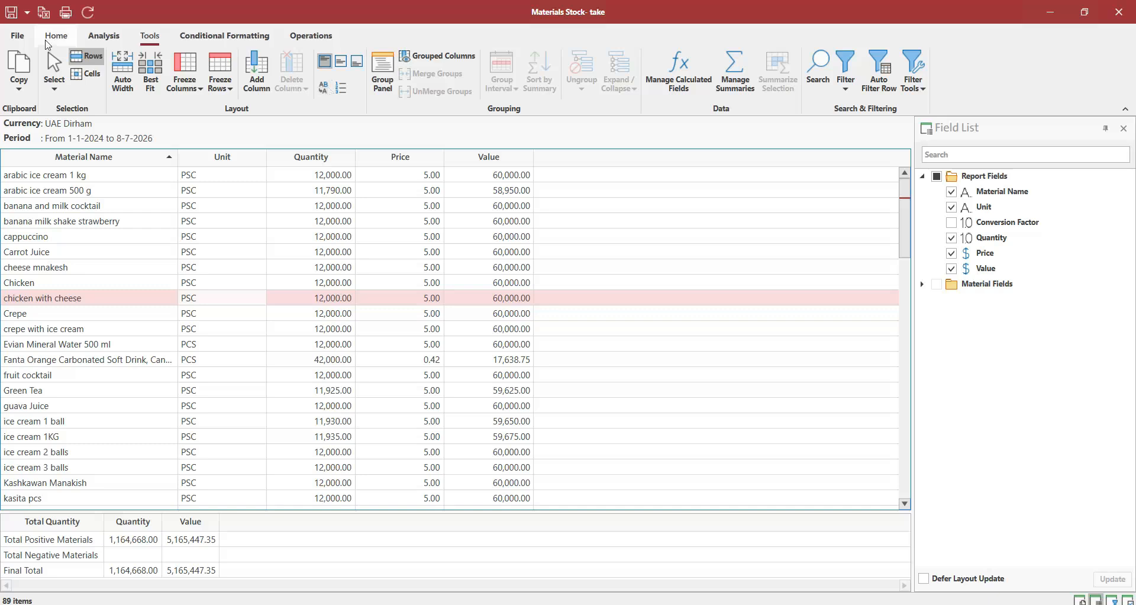
pyautogui.click(924, 285)
pyautogui.click(950, 301)
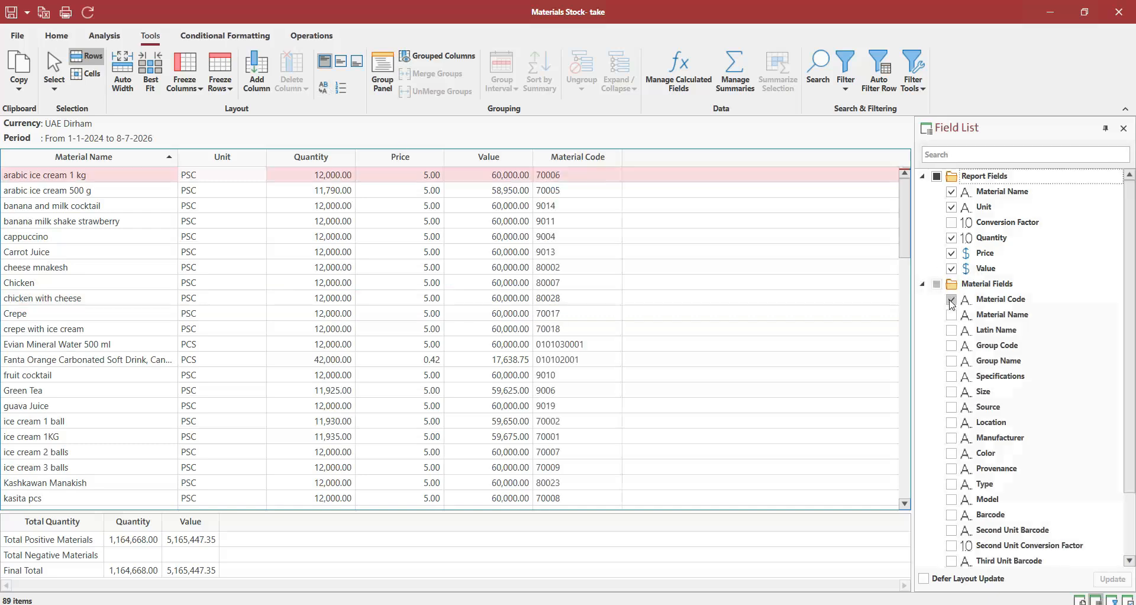
pyautogui.click(951, 315)
pyautogui.click(951, 330)
pyautogui.click(950, 315)
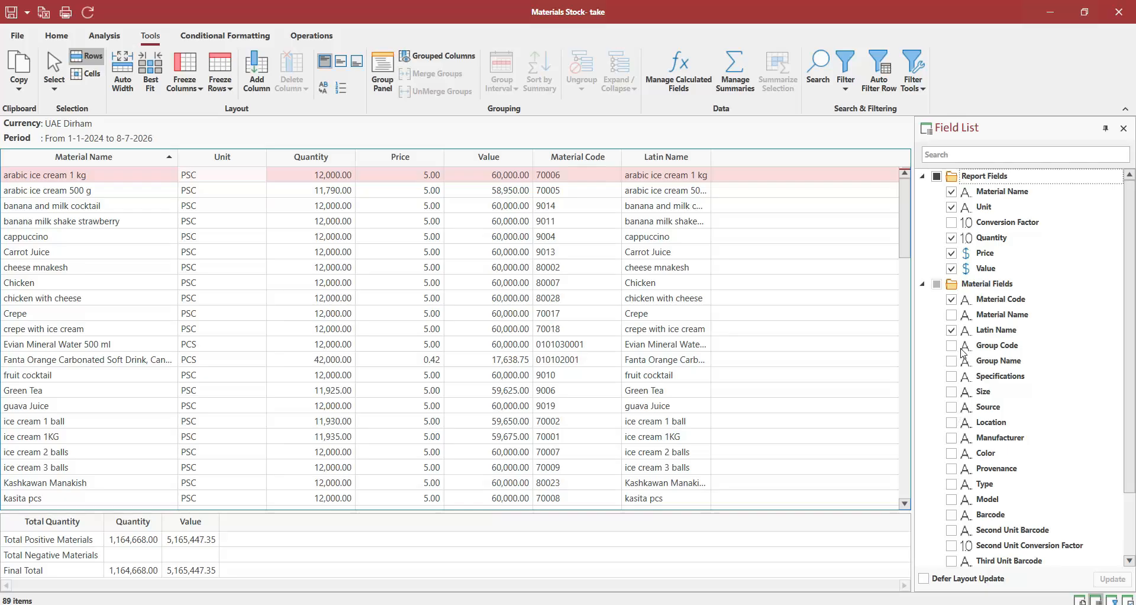
pyautogui.click(951, 361)
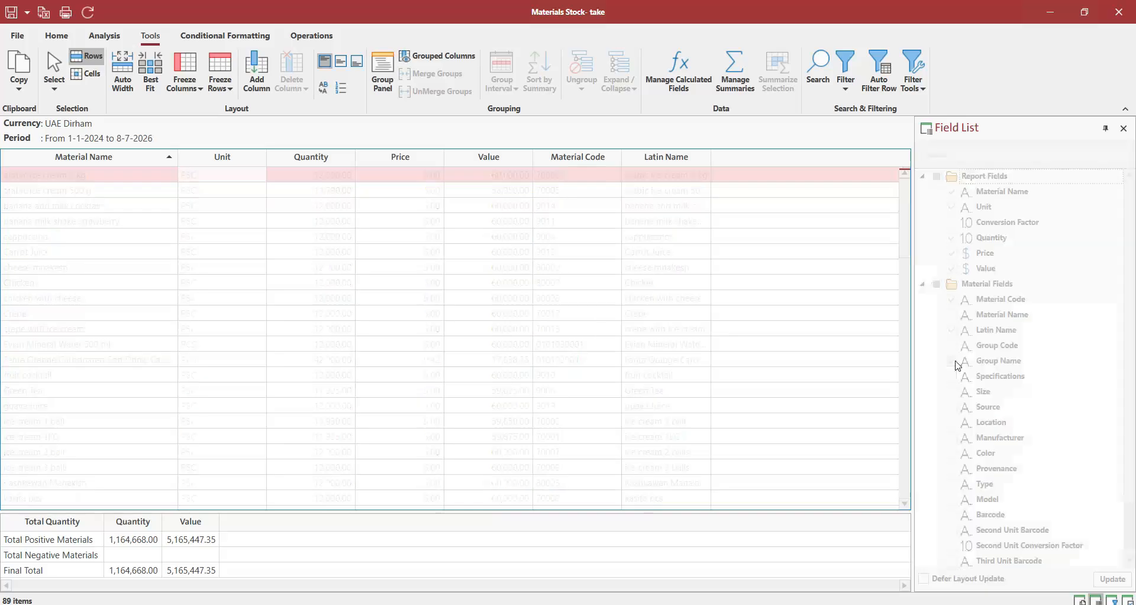
# Step: Arrange the stock-take columns with Material Code first and Latin Name after Material Name, best-fit their widths and save the layout
pyautogui.click(1122, 129)
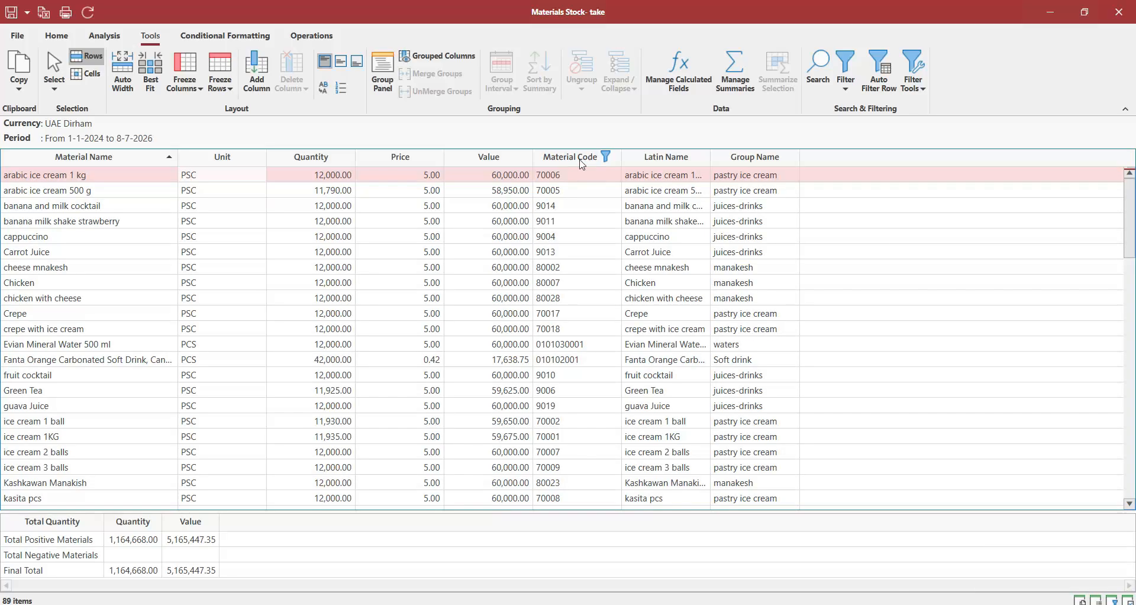
pyautogui.moveTo(568, 163); pyautogui.dragTo(3, 166)
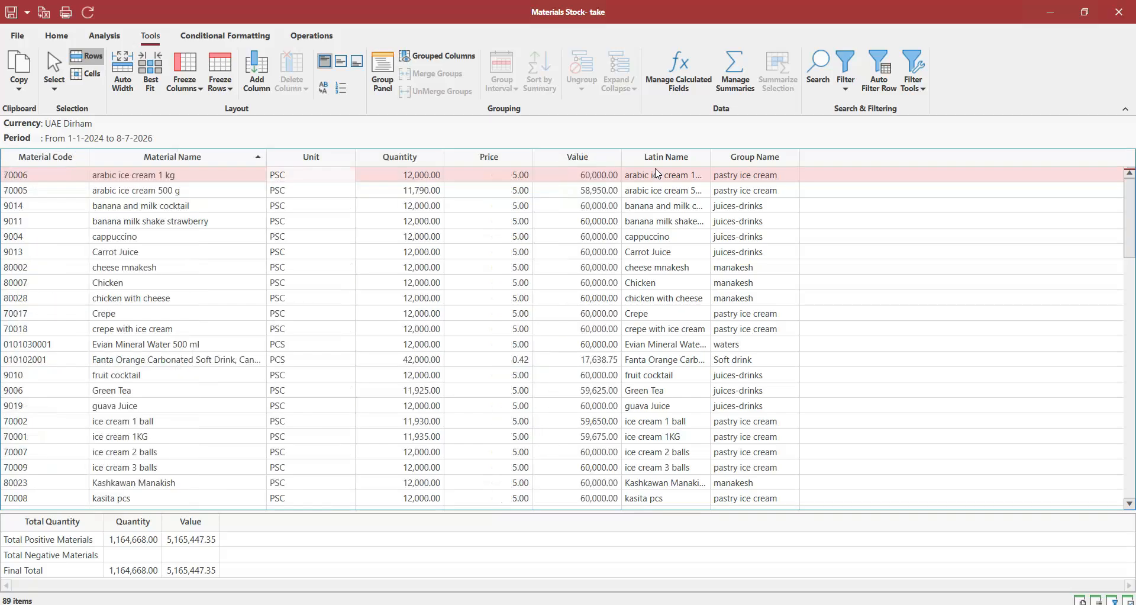
pyautogui.moveTo(662, 155); pyautogui.dragTo(268, 156)
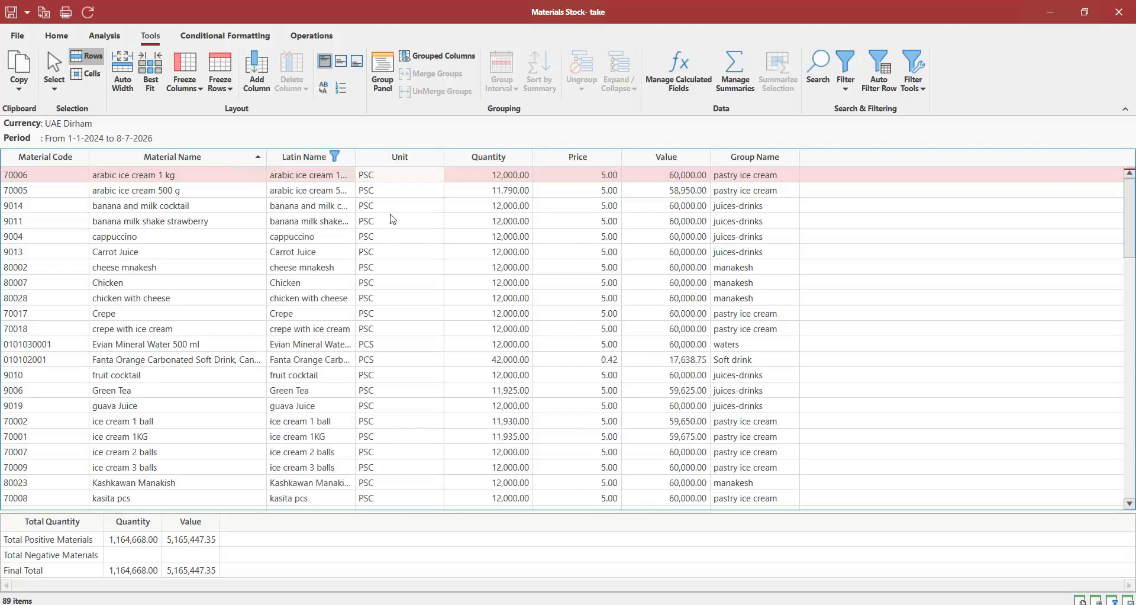
pyautogui.click(152, 85)
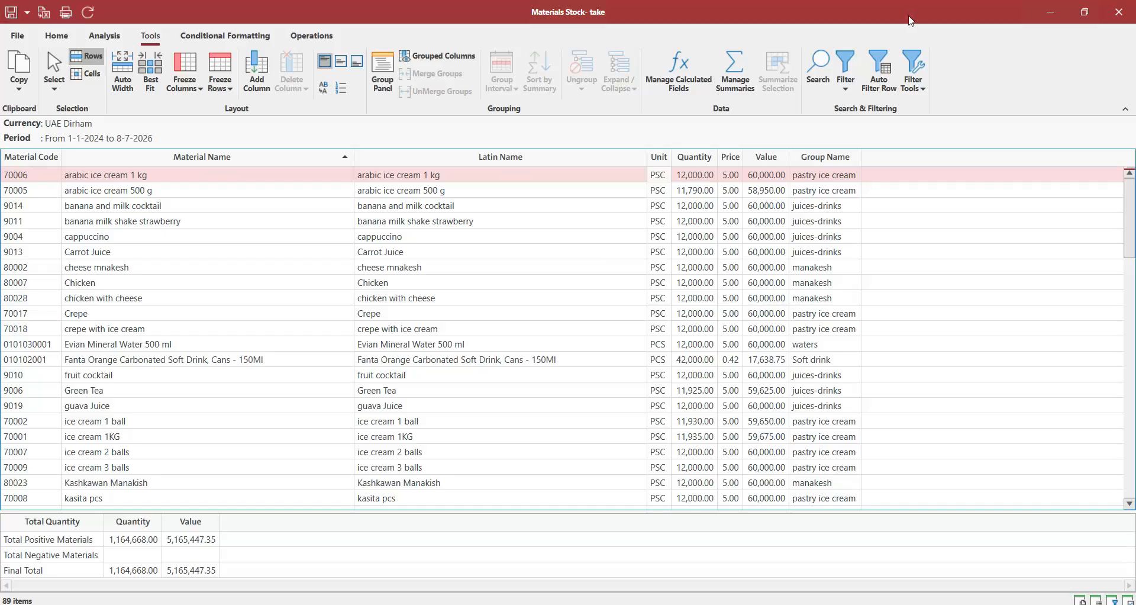
pyautogui.click(1118, 12)
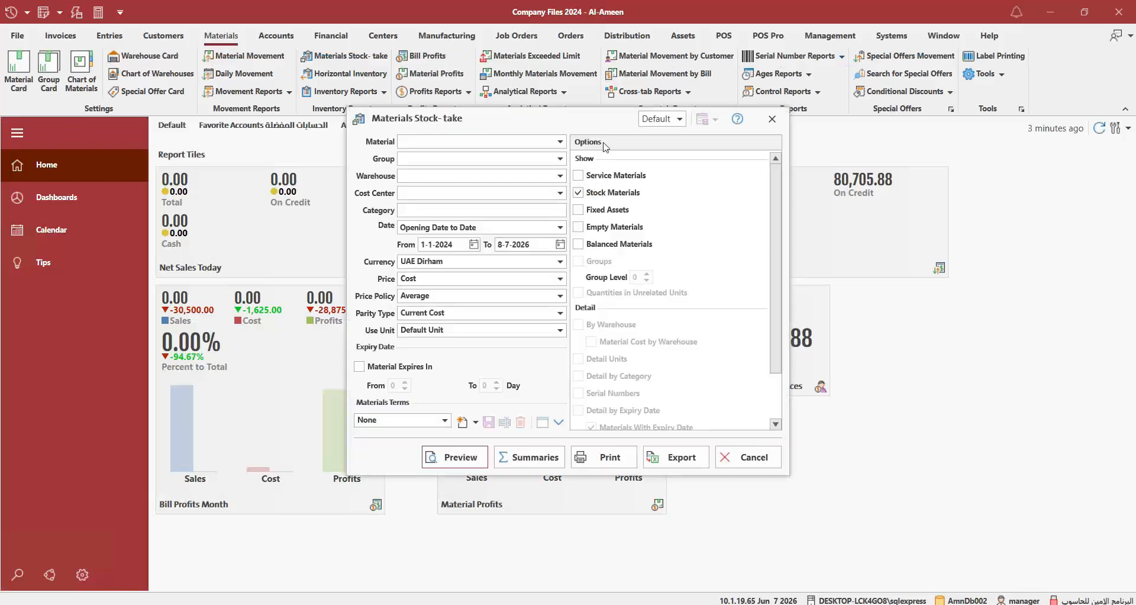
# Step: Preview the Materials Stock-take report with the Default layout
pyautogui.click(680, 120)
pyautogui.click(678, 153)
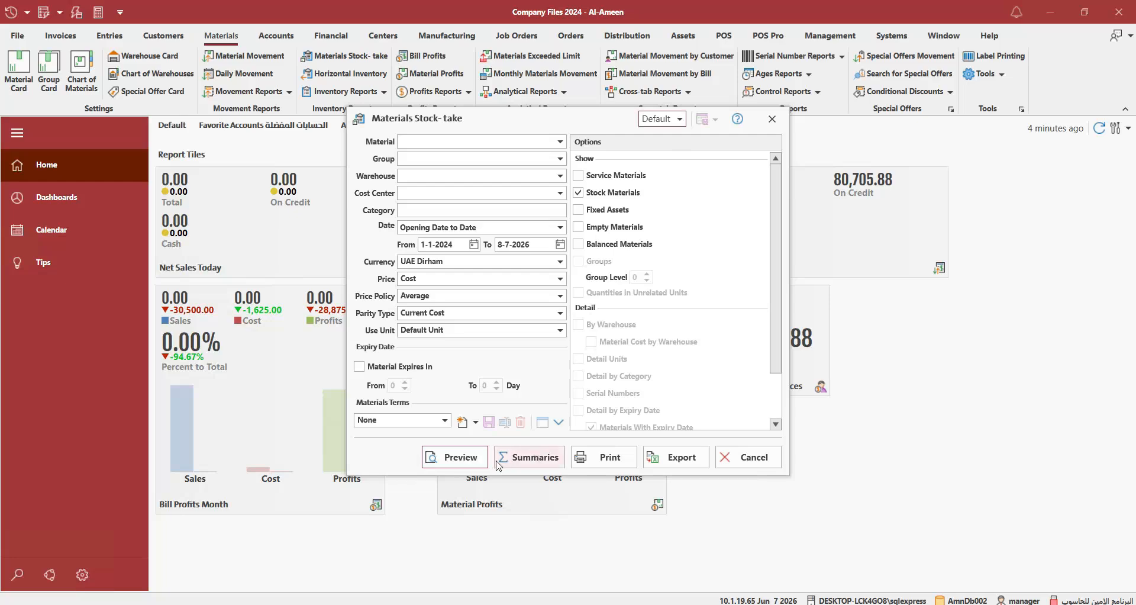
pyautogui.click(461, 456)
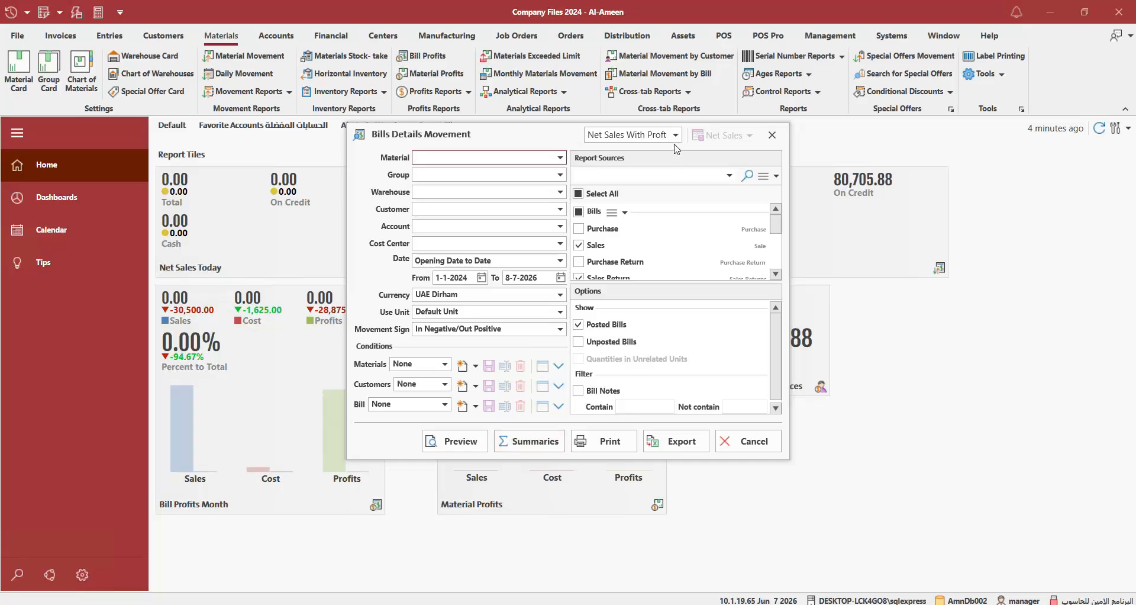
# Step: Choose None as the Bills Details Movement layout and preview the report
pyautogui.click(675, 139)
pyautogui.click(650, 154)
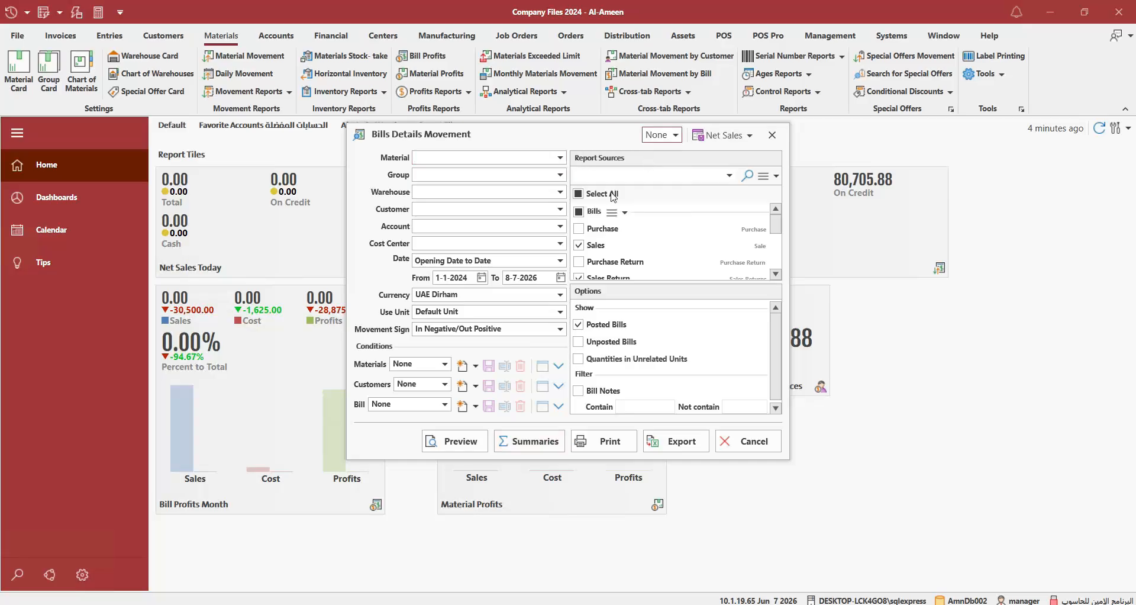
pyautogui.click(459, 444)
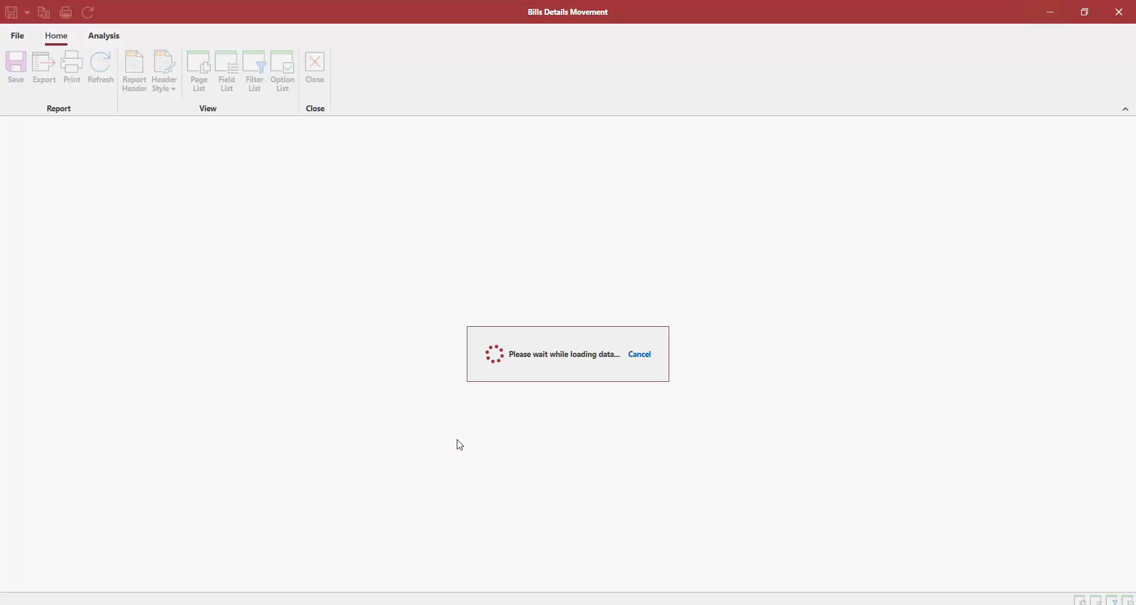
# Step: Open workspace management for the Bills Details Movement report and select all saved workspaces
pyautogui.click(17, 35)
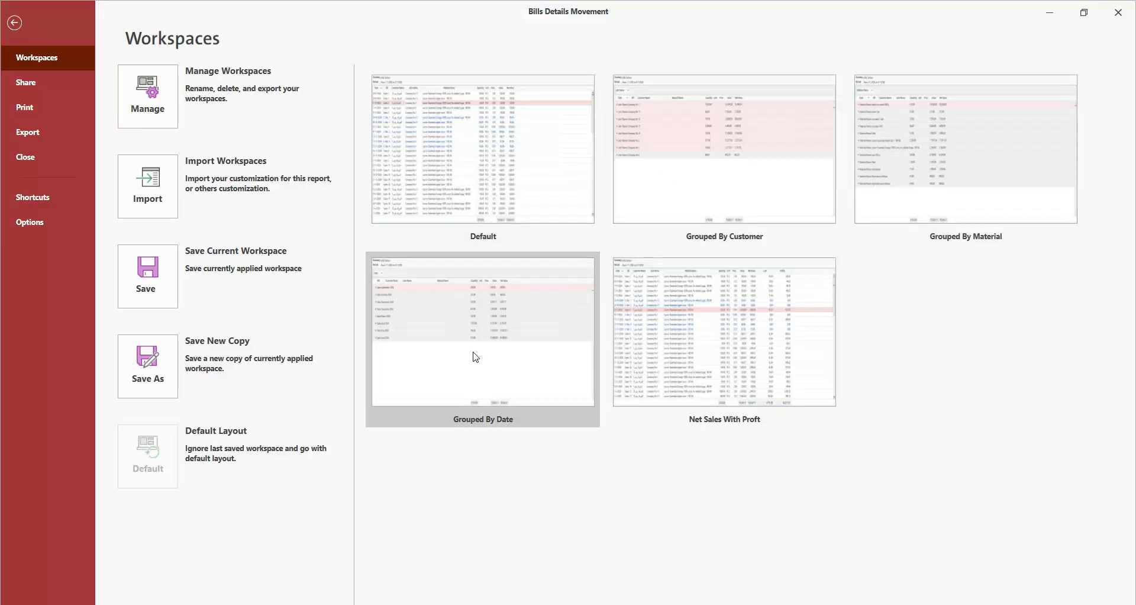
pyautogui.click(146, 104)
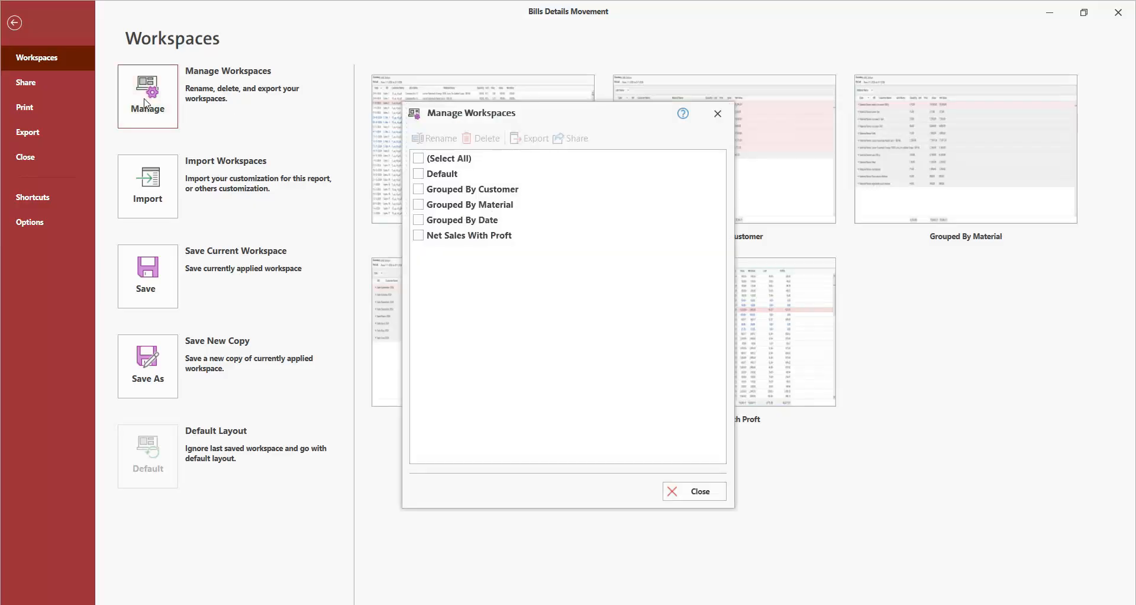
pyautogui.click(426, 176)
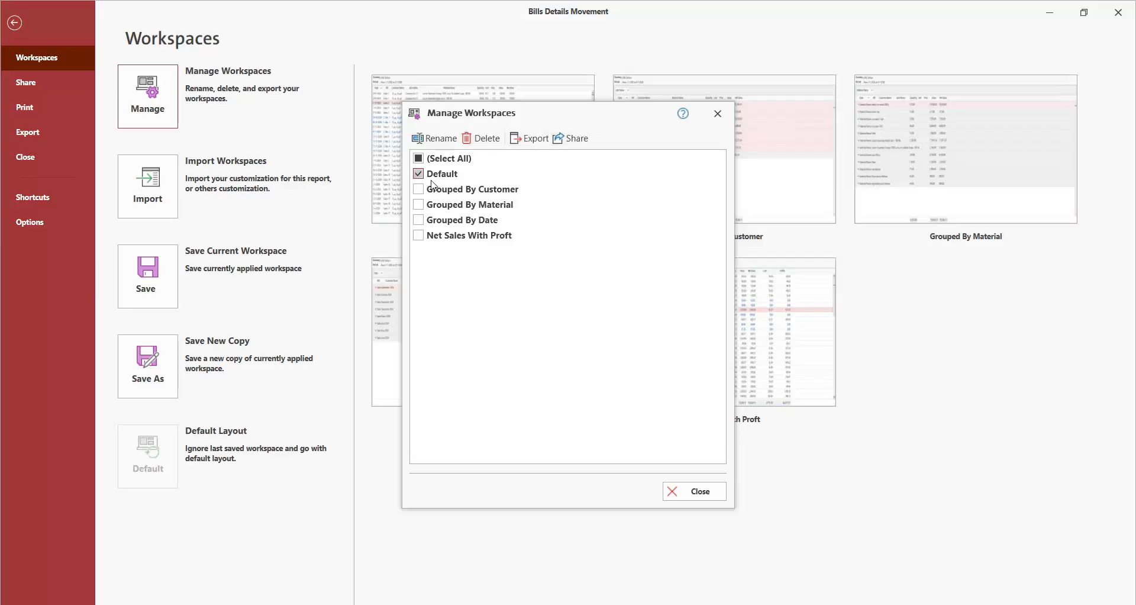
pyautogui.click(418, 158)
# Step: Export the selected workspaces to the Desktop as the Ameen Report Workspace file Bills Details Movement and close workspace management
pyautogui.click(529, 138)
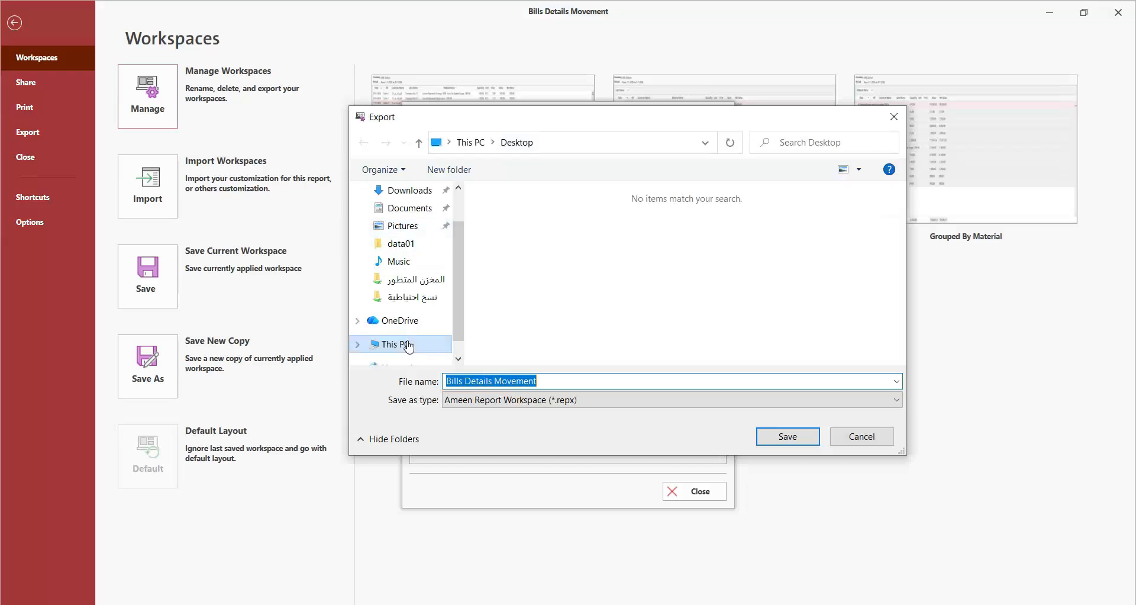
pyautogui.click(407, 346)
pyautogui.scroll(1, 408, 225)
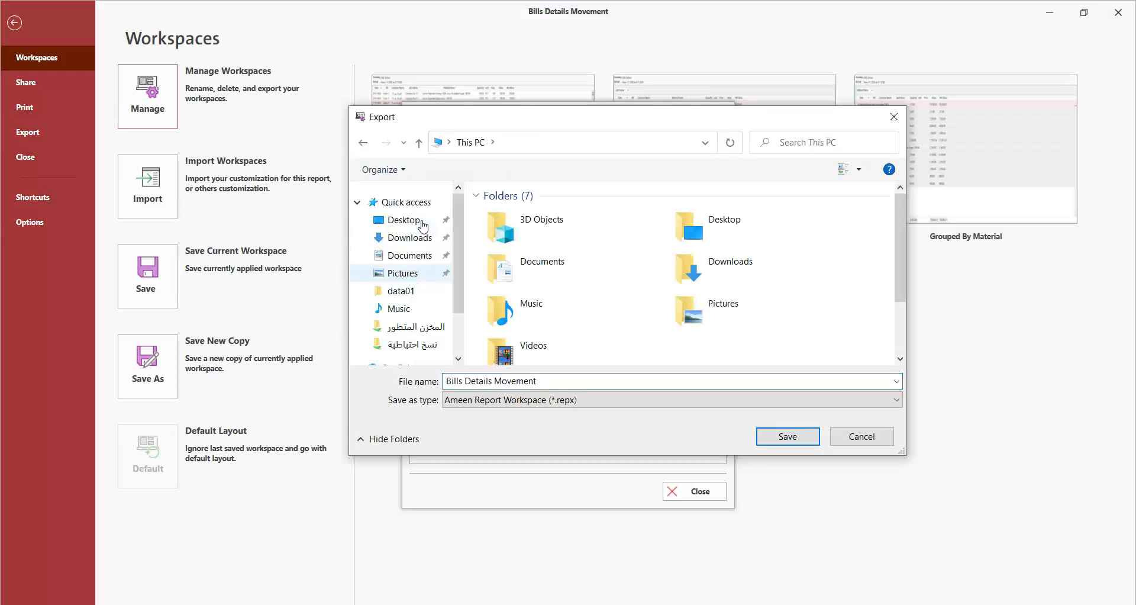
pyautogui.click(408, 221)
pyautogui.moveTo(450, 381)
pyautogui.mouseDown()
pyautogui.moveTo(536, 380)
pyautogui.moveTo(444, 380)
pyautogui.mouseUp()
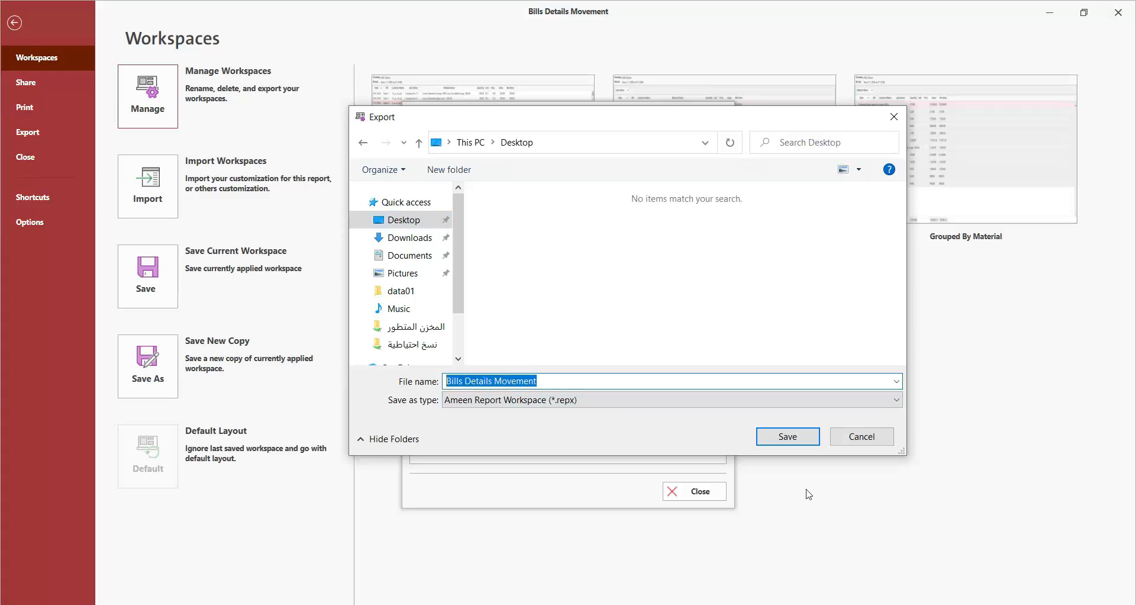
pyautogui.click(796, 443)
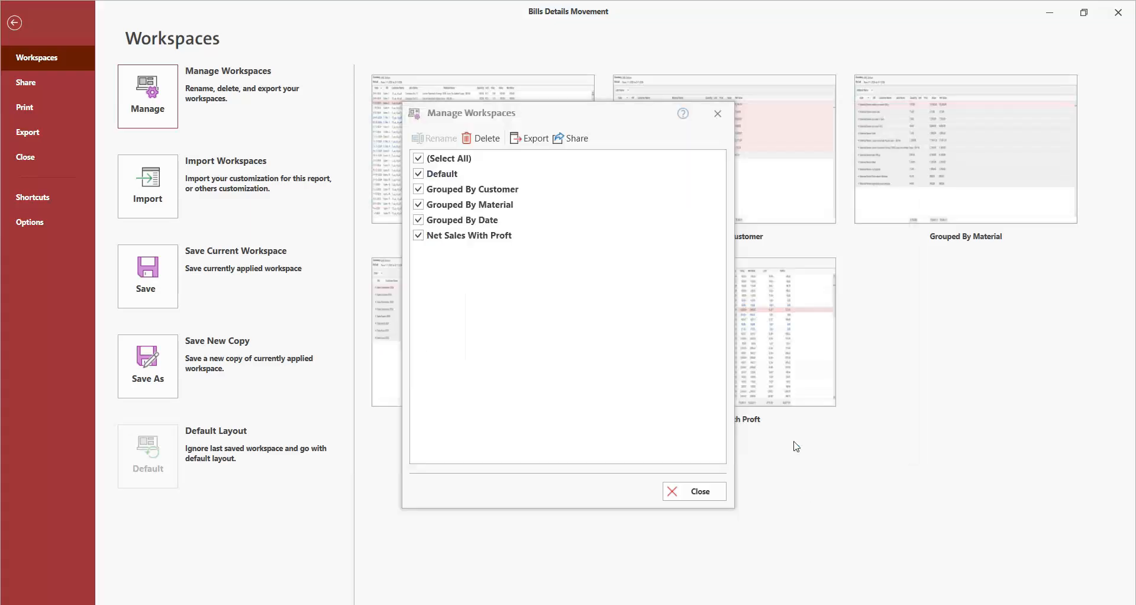
pyautogui.click(697, 494)
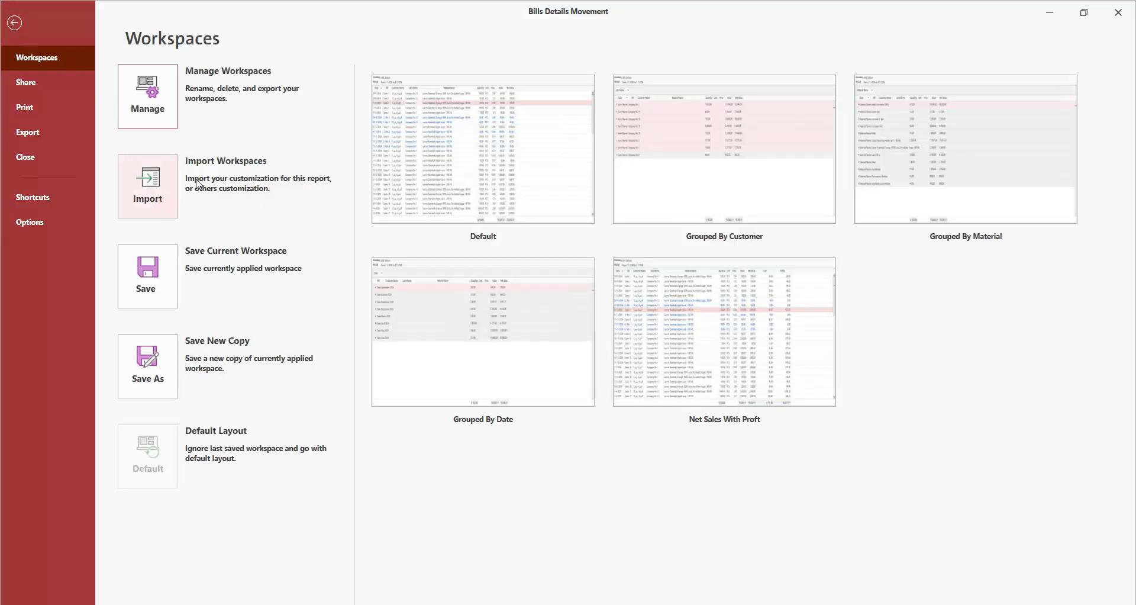
# Step: Load Bills Details Movement.repx from the Desktop for importing workspaces
pyautogui.click(147, 180)
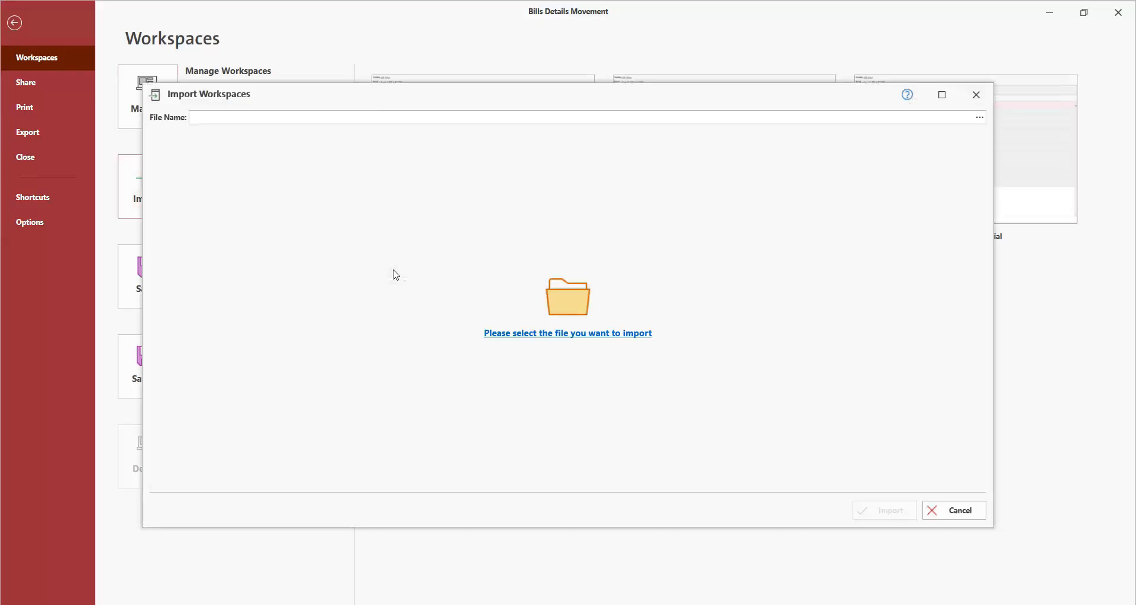
pyautogui.click(540, 335)
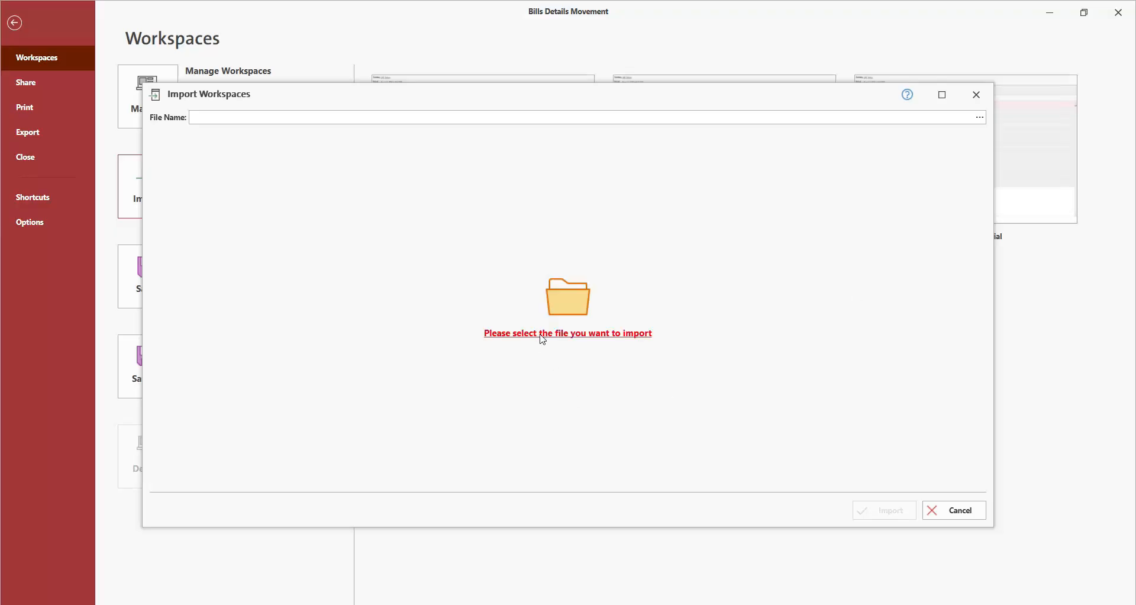
pyautogui.click(519, 227)
pyautogui.doubleClick(519, 227)
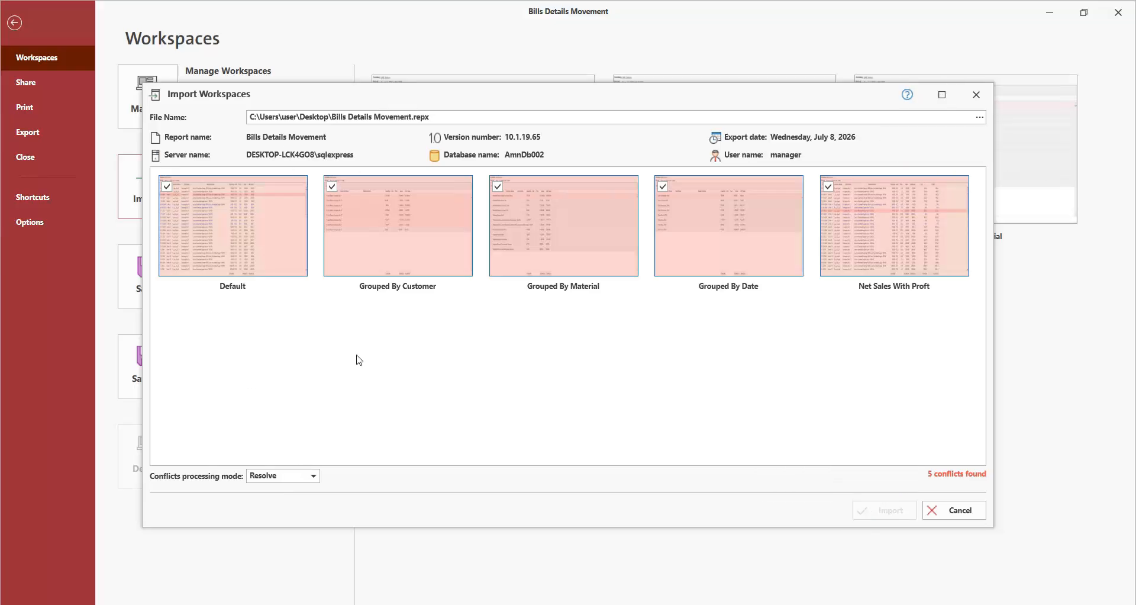
# Step: Try the conflict processing modes for the loaded workspaces, including Replace, and cancel the import
pyautogui.click(273, 481)
pyautogui.click(265, 508)
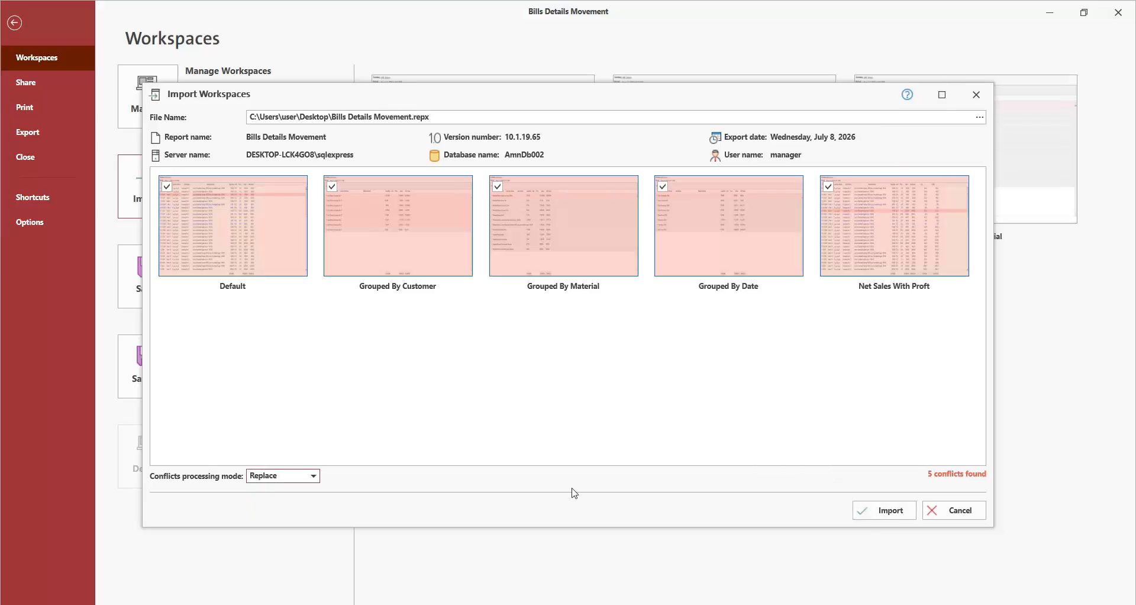
pyautogui.click(304, 482)
pyautogui.click(281, 494)
pyautogui.click(310, 483)
pyautogui.click(287, 509)
pyautogui.click(953, 510)
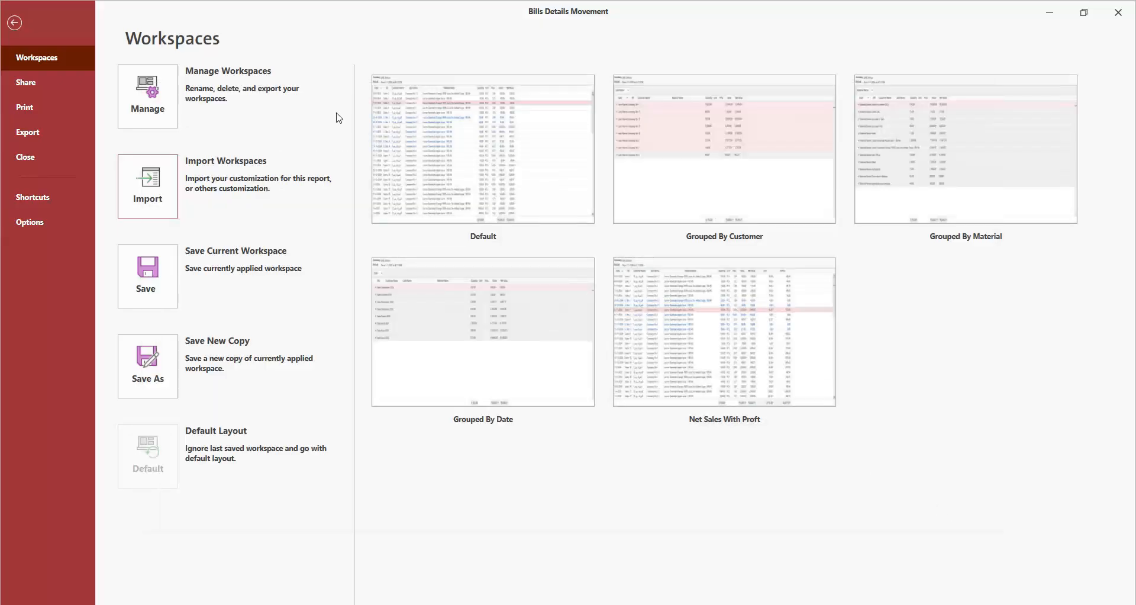
# Step: Apply the Default workspace followed by the Grouped By Customer workspace, and collapse all groups in the report
pyautogui.click(498, 151)
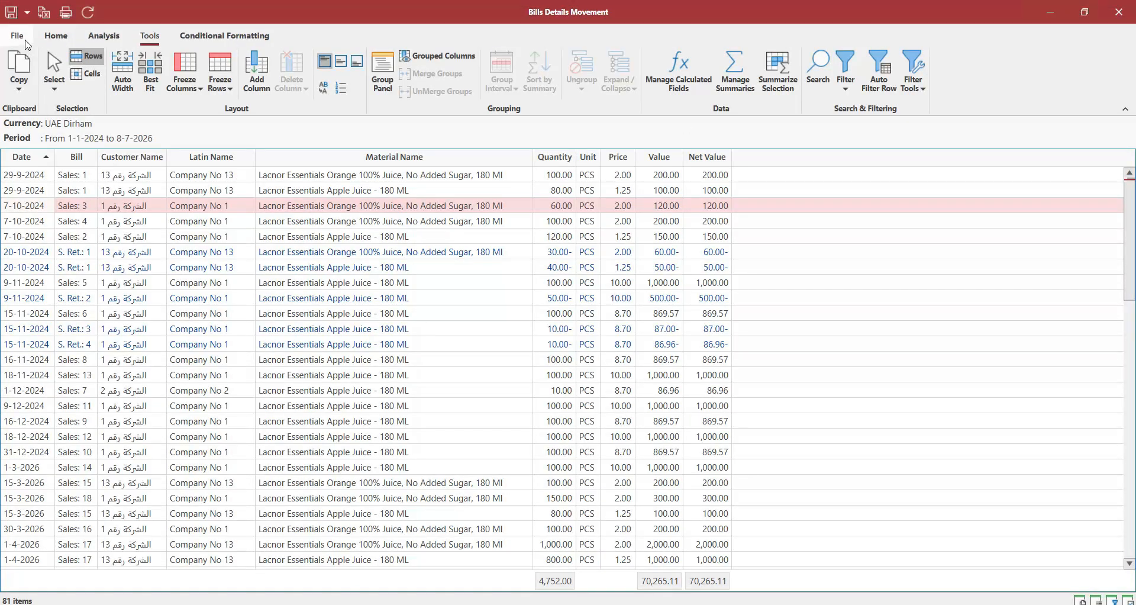
pyautogui.click(24, 37)
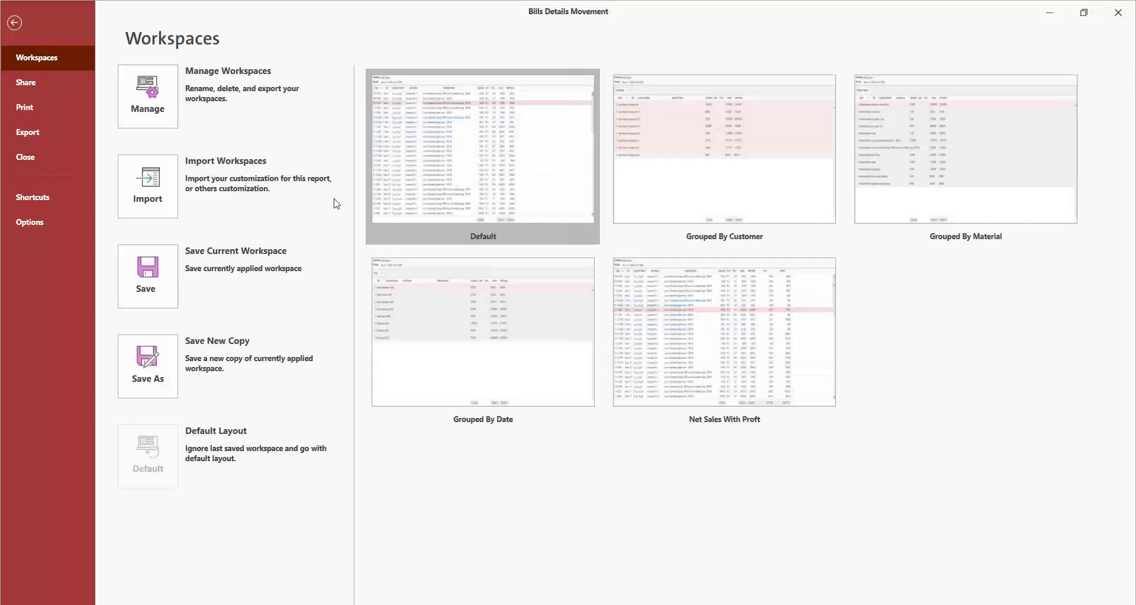
pyautogui.click(718, 191)
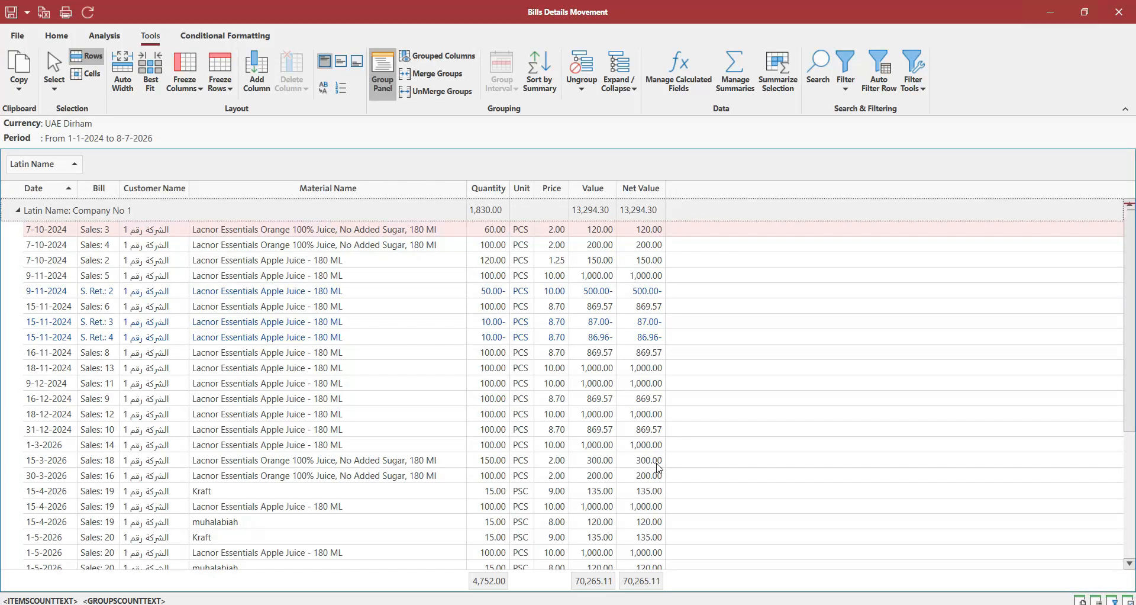
pyautogui.click(624, 85)
pyautogui.click(636, 135)
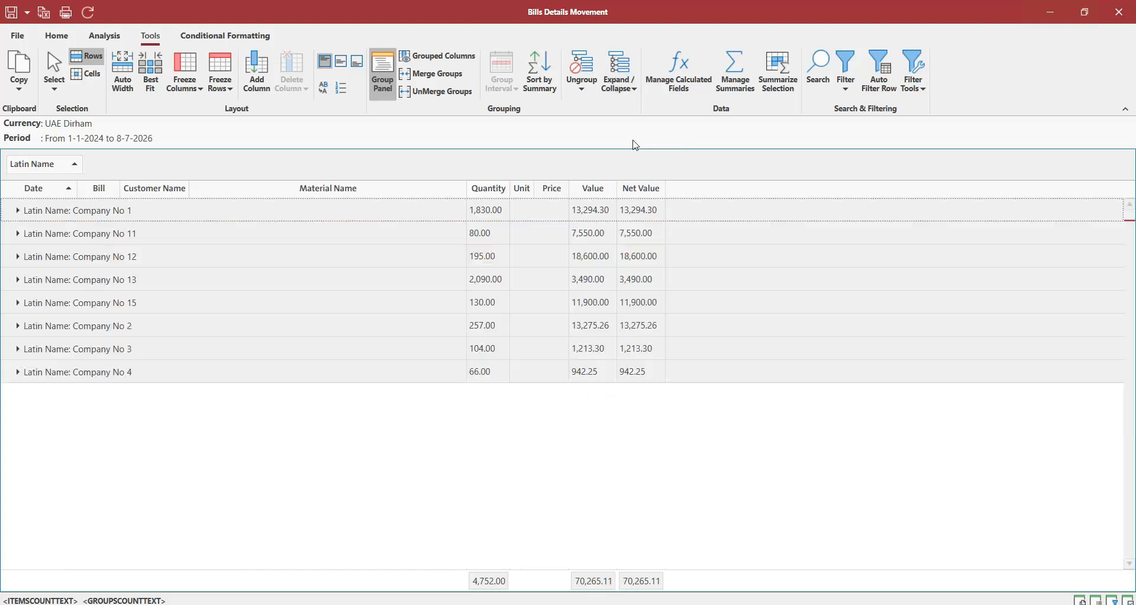
# Step: Delete the Net Sales With Proft workspace through workspace management and confirm the deletion
pyautogui.click(18, 36)
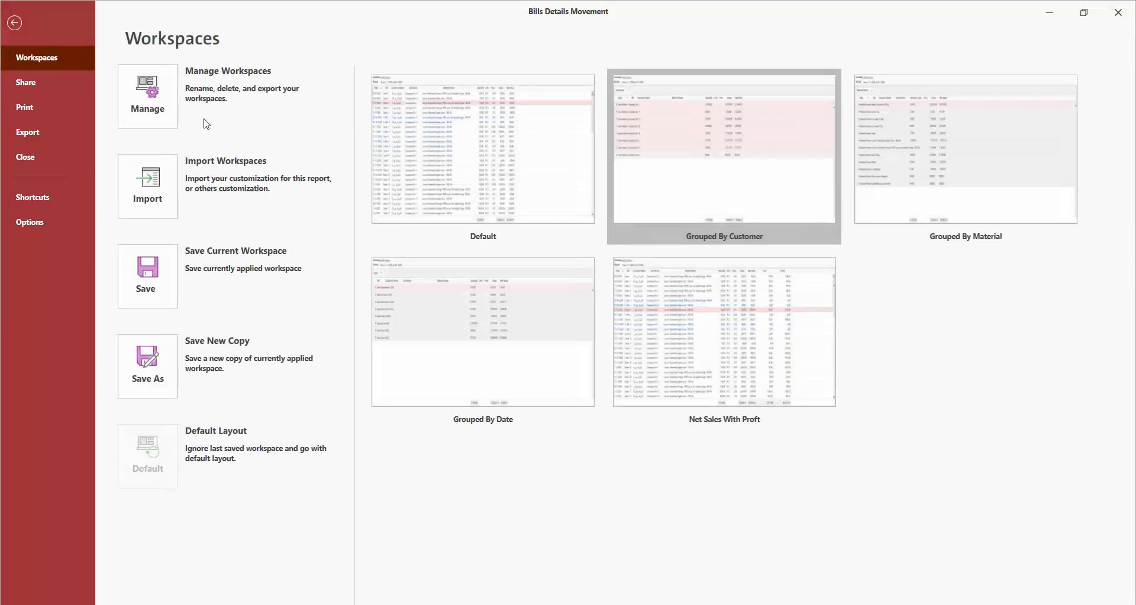
pyautogui.click(149, 98)
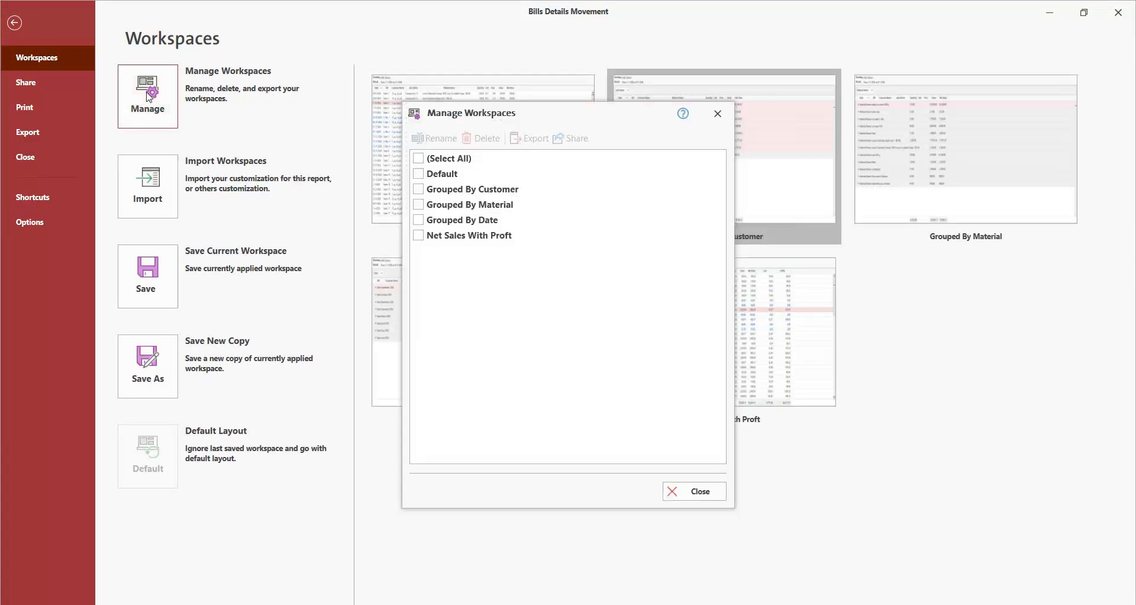
pyautogui.click(419, 236)
pyautogui.click(482, 139)
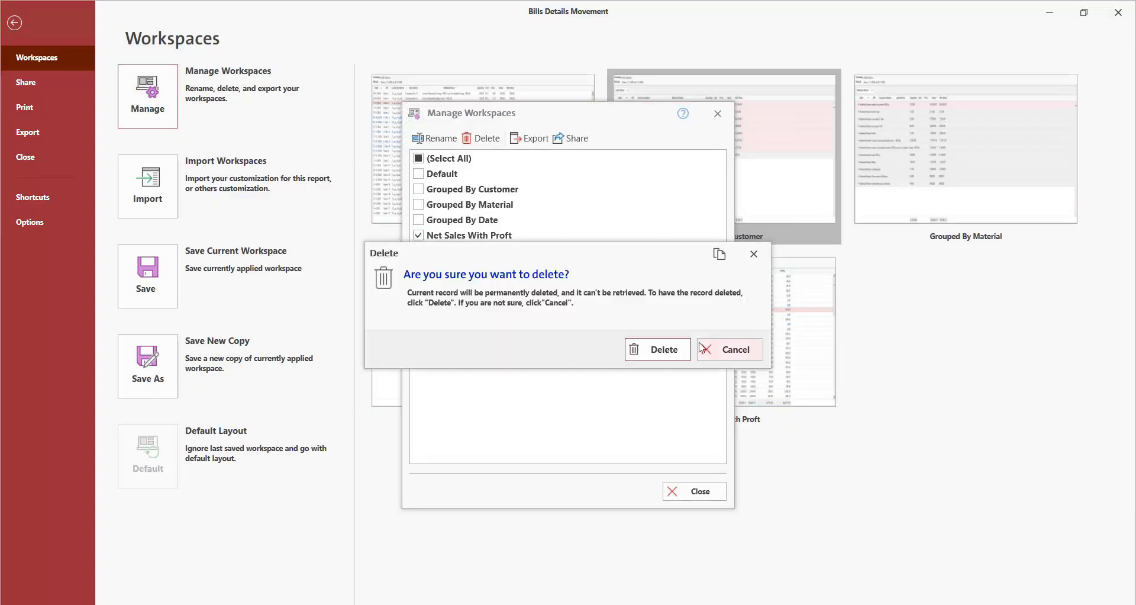
pyautogui.click(668, 350)
# Step: Select all remaining workspaces, try Email as the share method, and dismiss sharing without sending
pyautogui.click(419, 158)
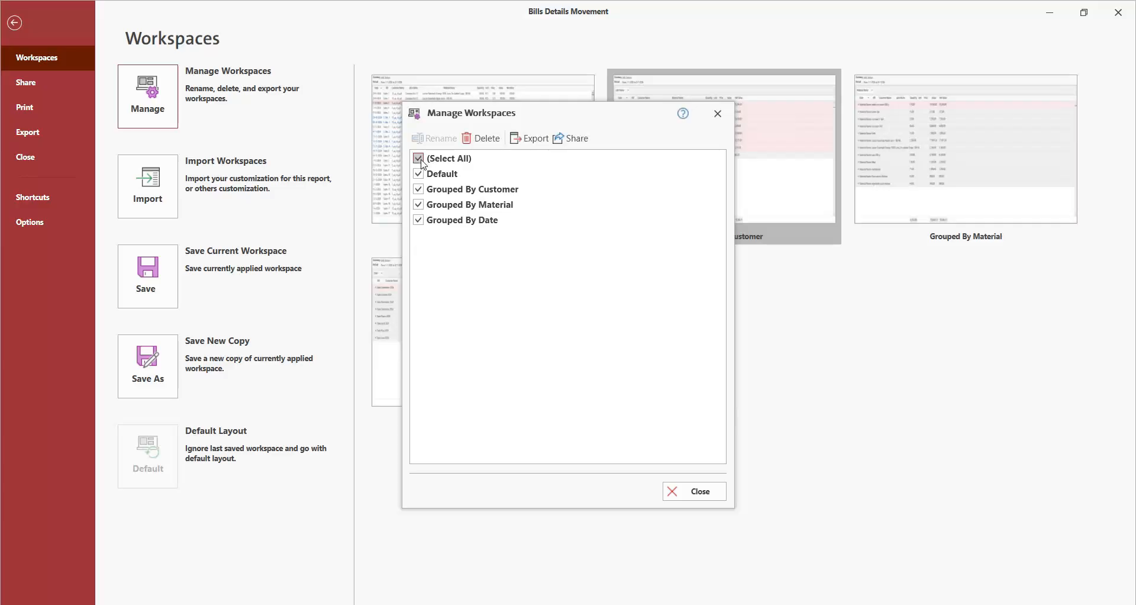
pyautogui.click(561, 138)
pyautogui.click(479, 296)
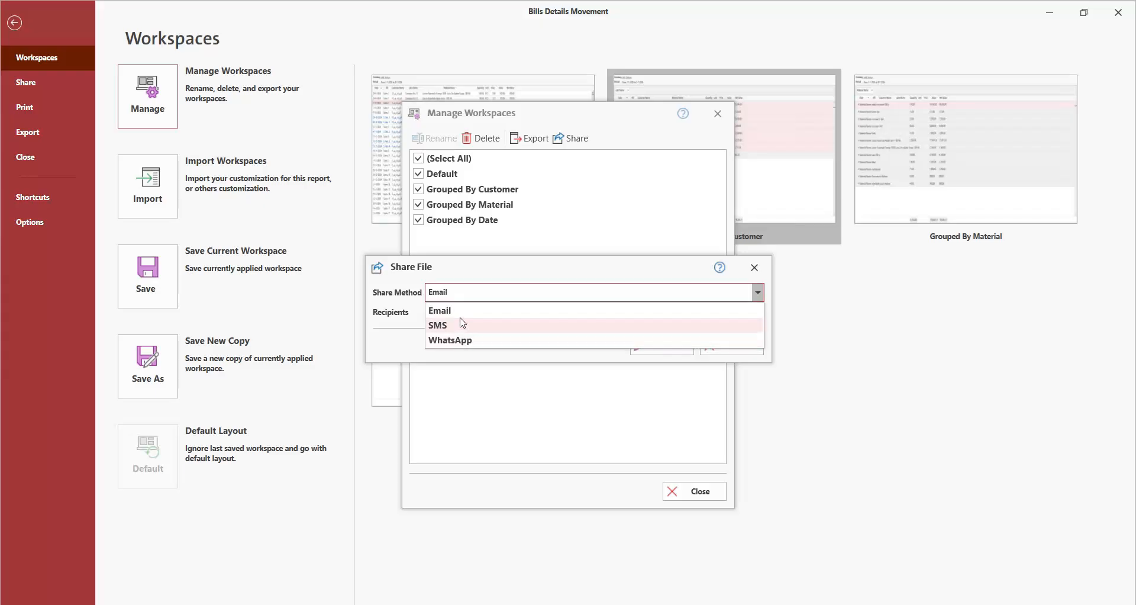
pyautogui.click(463, 311)
pyautogui.click(754, 267)
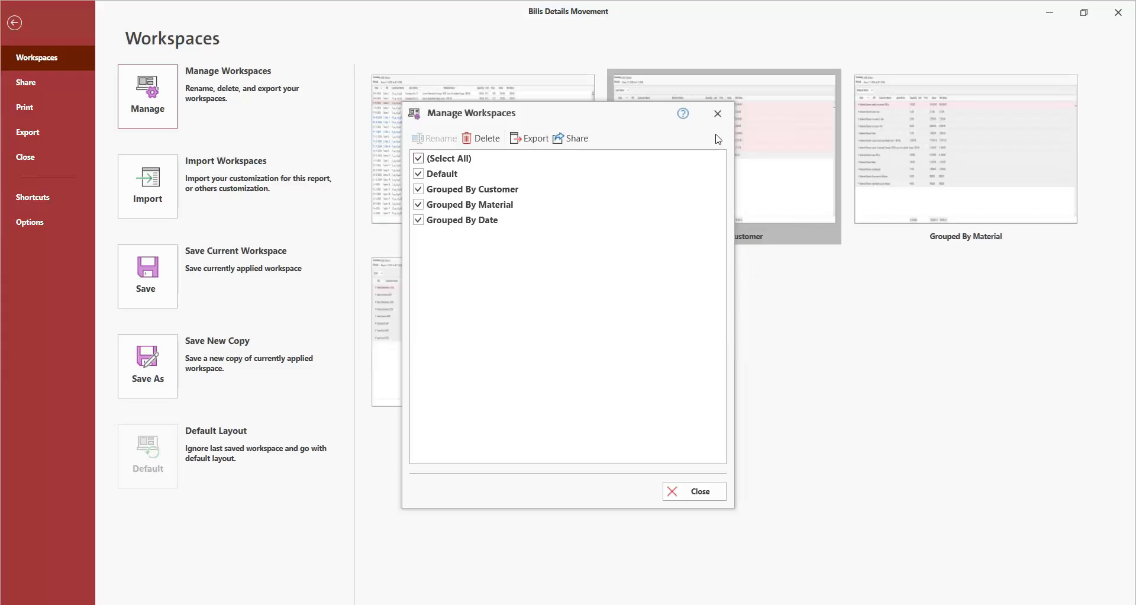
# Step: Close workspace management and the Bills Details Movement report to return to the home screen
pyautogui.click(718, 113)
pyautogui.click(15, 23)
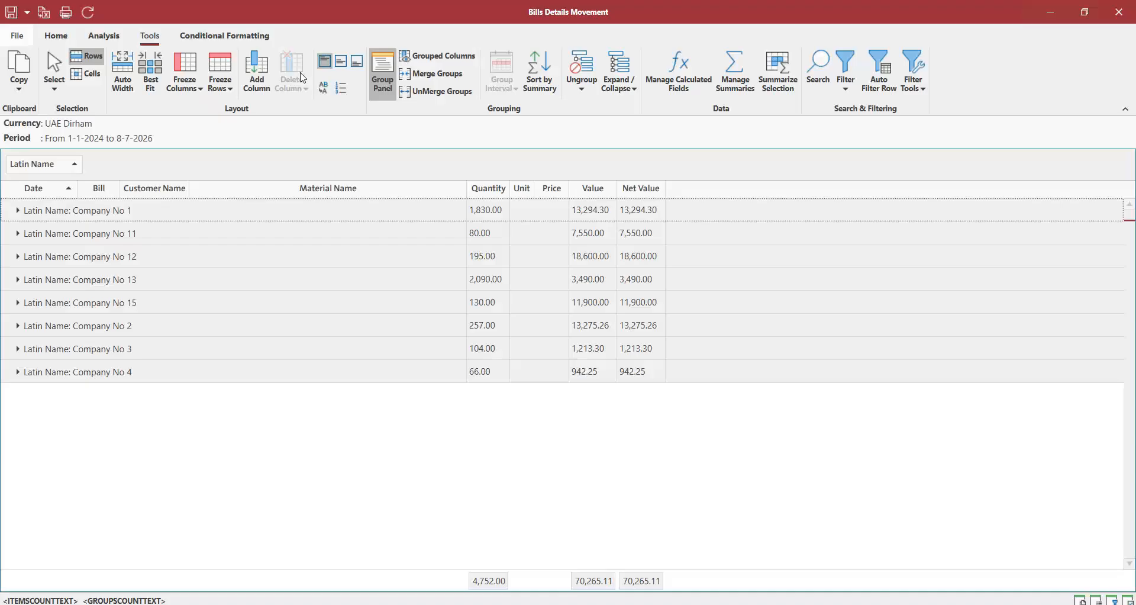
pyautogui.click(1118, 12)
pyautogui.click(771, 135)
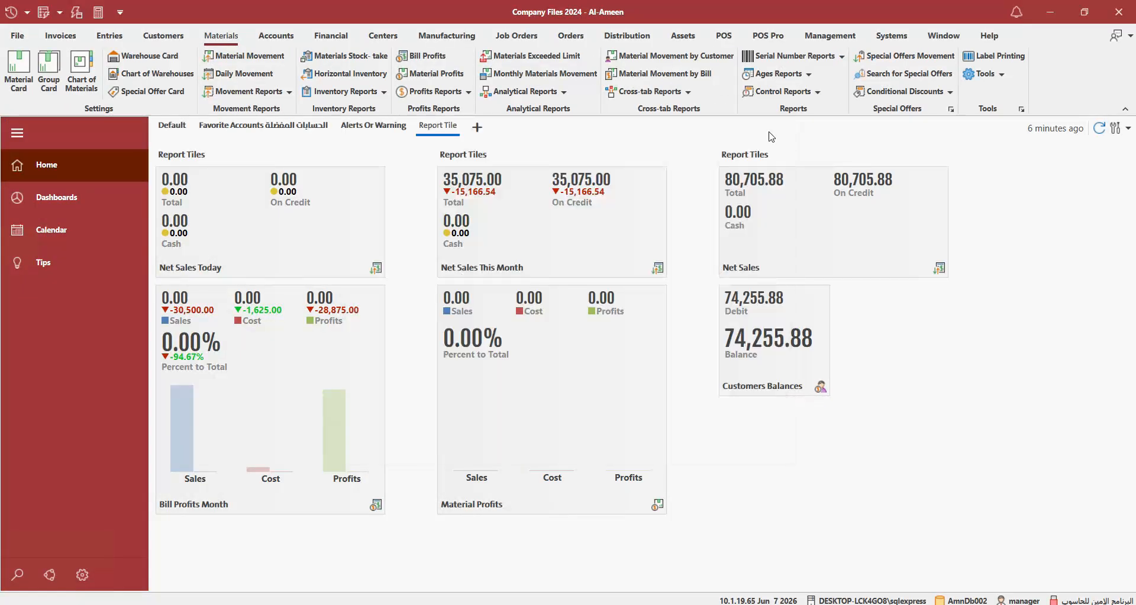